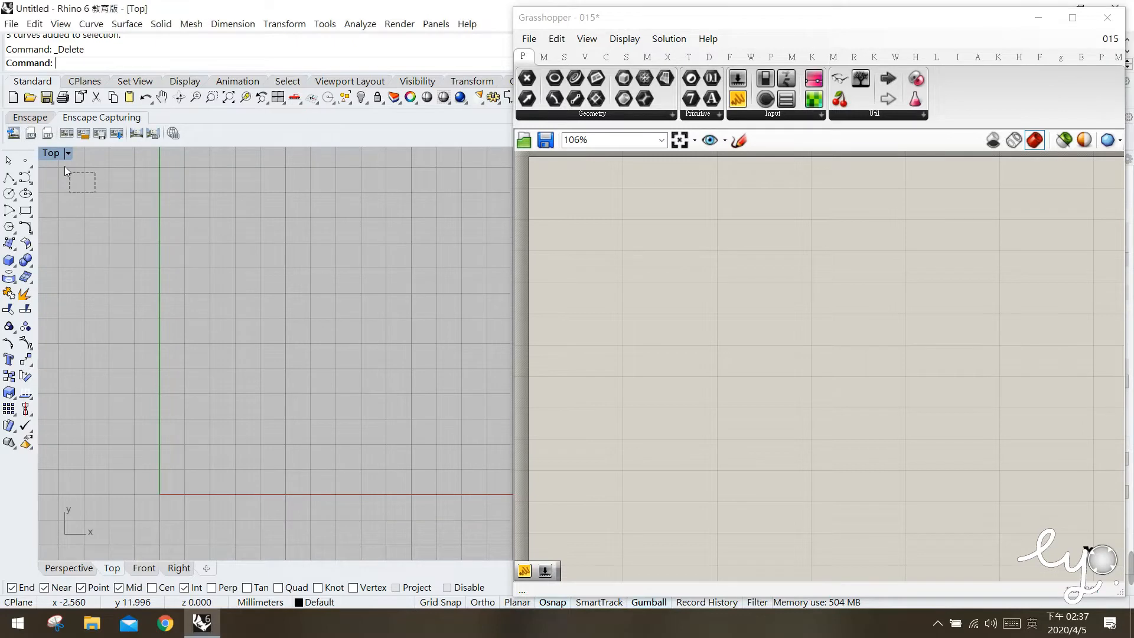
Outline the lower-left cell of the red circle pattern with a square starting at the origin.
{"action": "right_click_drag", "start_coordinate": [269, 342], "coordinate": [206, 286]}
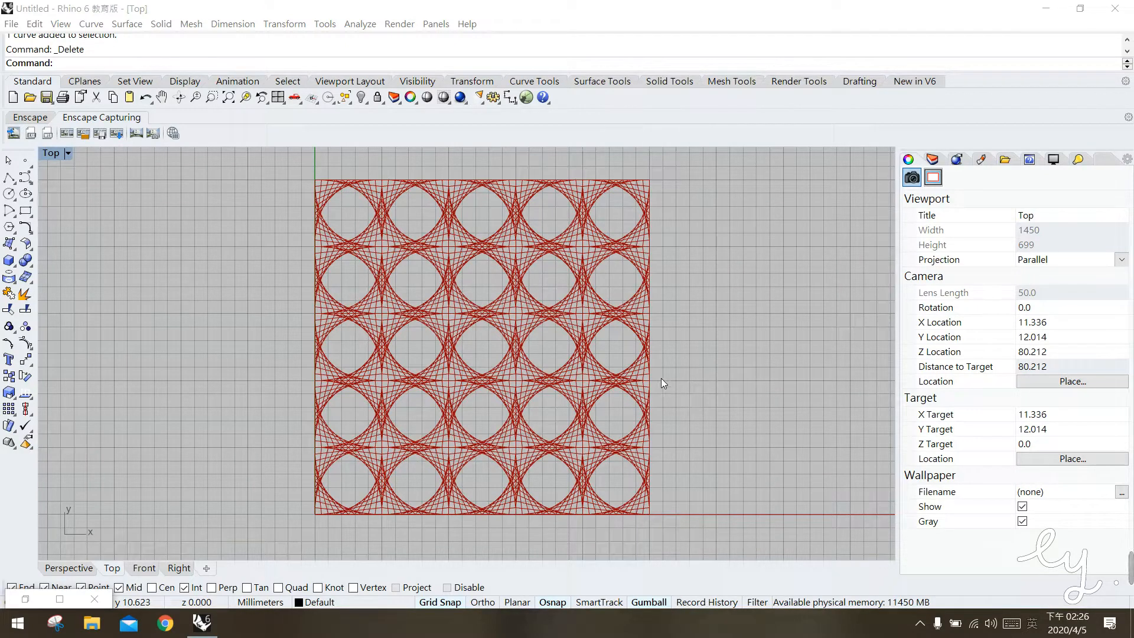
{"action": "scroll", "coordinate": [349, 485], "scroll_direction": "up", "scroll_amount": 5}
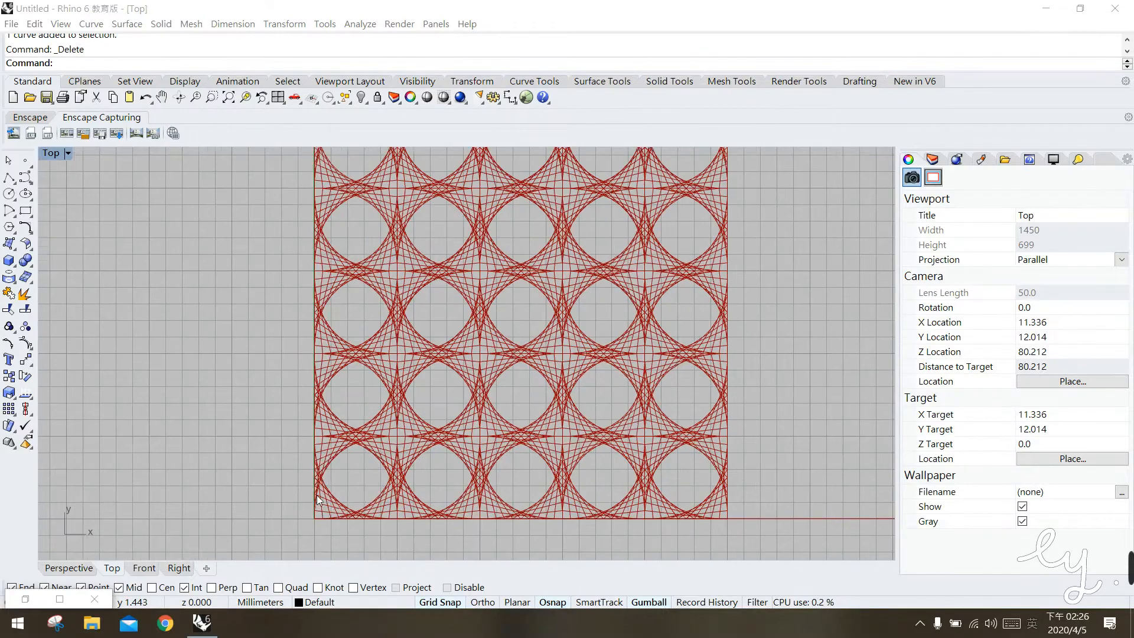
{"action": "right_click_drag", "start_coordinate": [398, 487], "coordinate": [458, 430]}
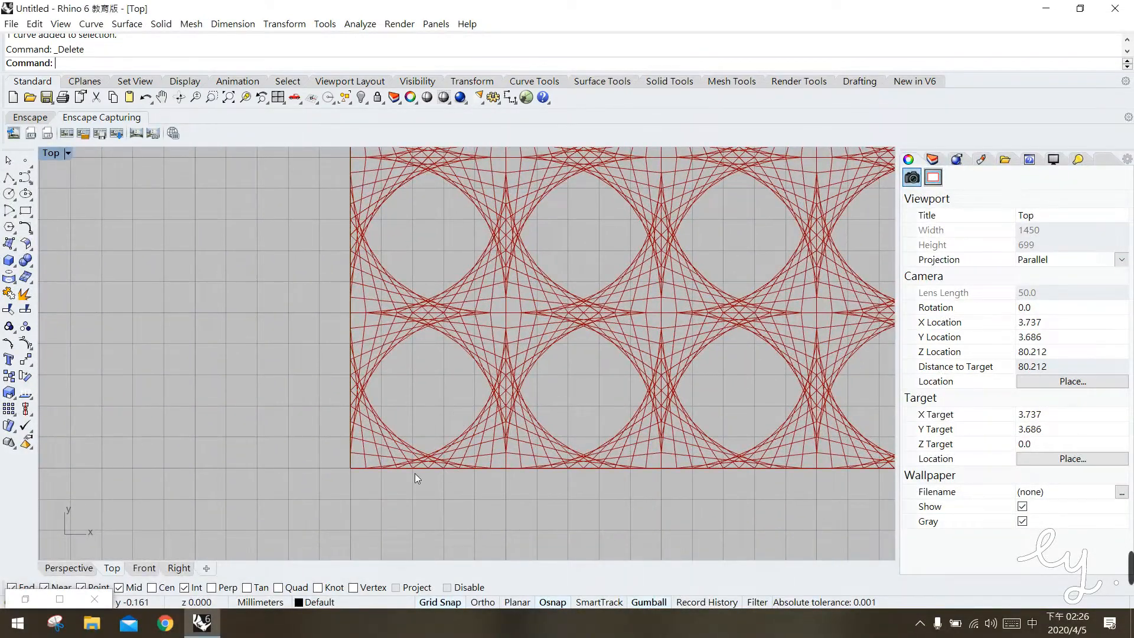
{"action": "left_click", "coordinate": [26, 210]}
{"action": "left_click", "coordinate": [351, 467]}
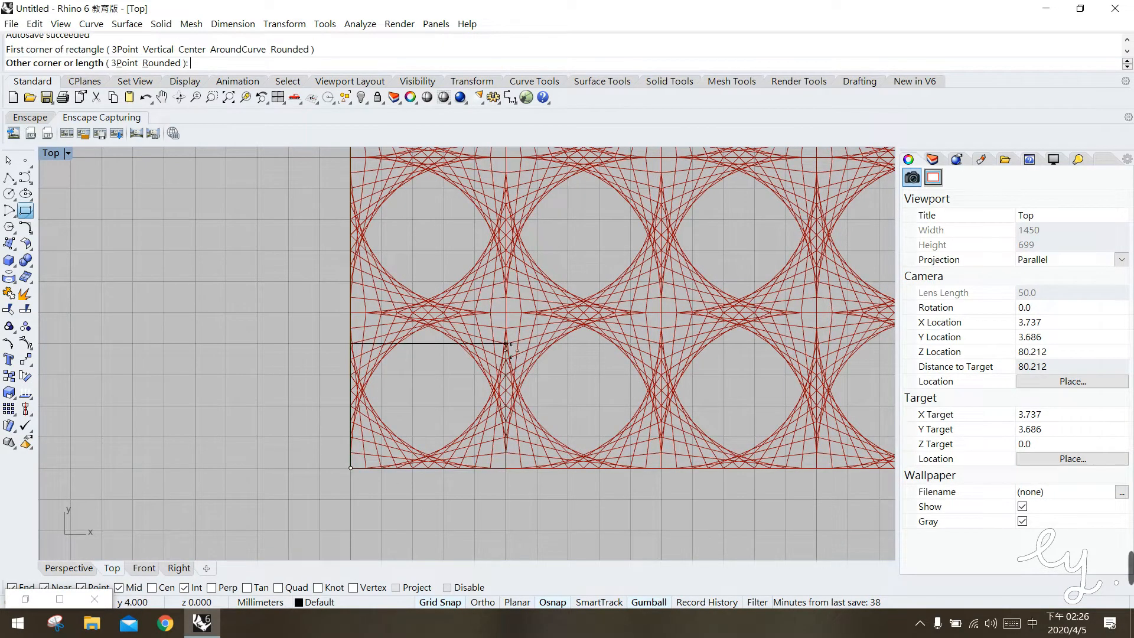
{"action": "left_click", "coordinate": [502, 317]}
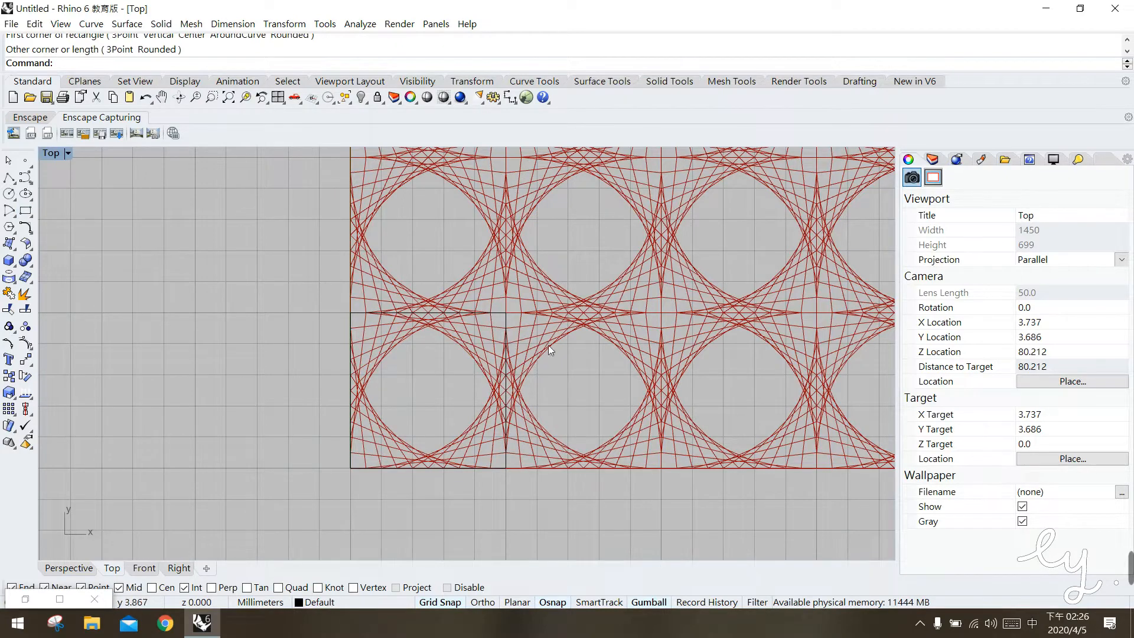
{"action": "left_click", "coordinate": [428, 315]}
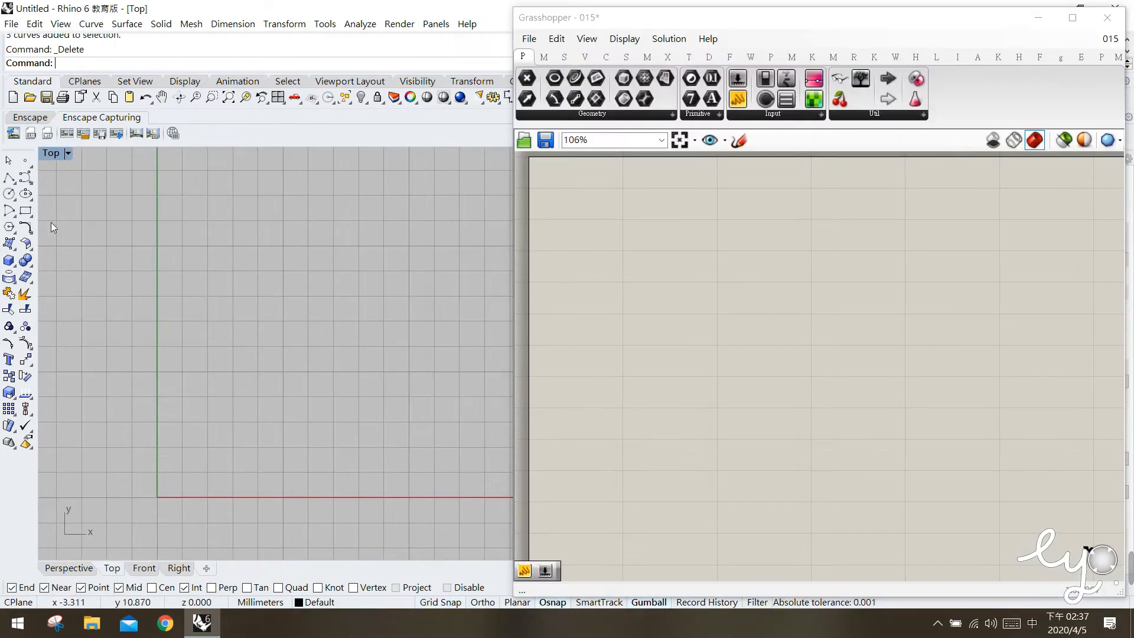
Draw a square about 10 mm wide in the Top view with its lower-left corner at the origin.
{"action": "left_click", "coordinate": [25, 211]}
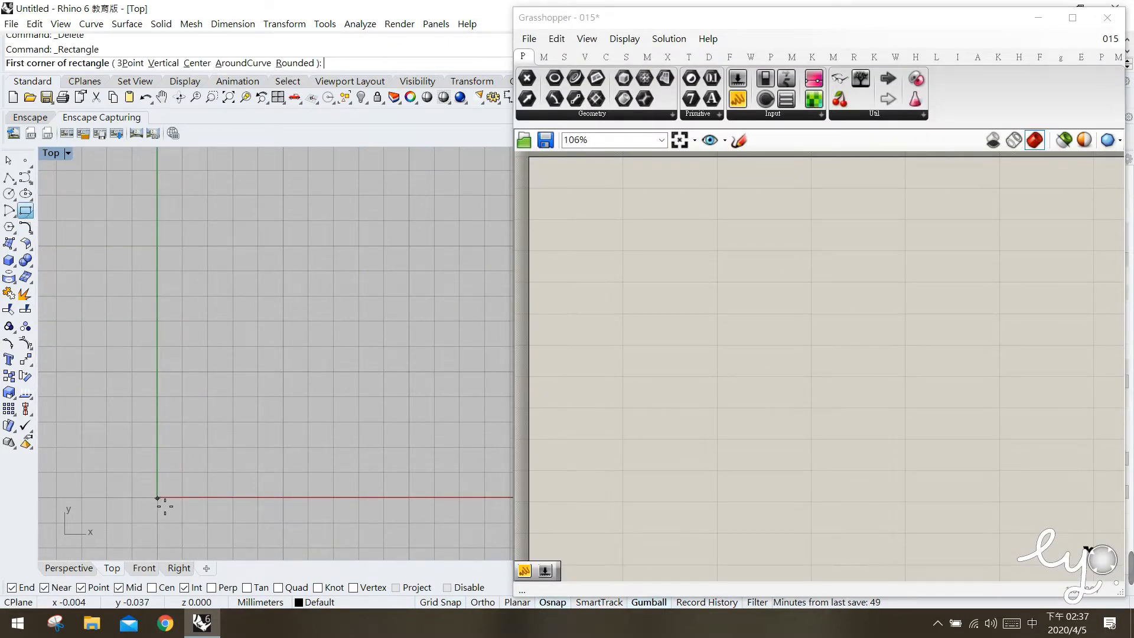
{"action": "left_click", "coordinate": [157, 498]}
{"action": "left_click", "coordinate": [408, 246]}
{"action": "key", "text": "Return"}
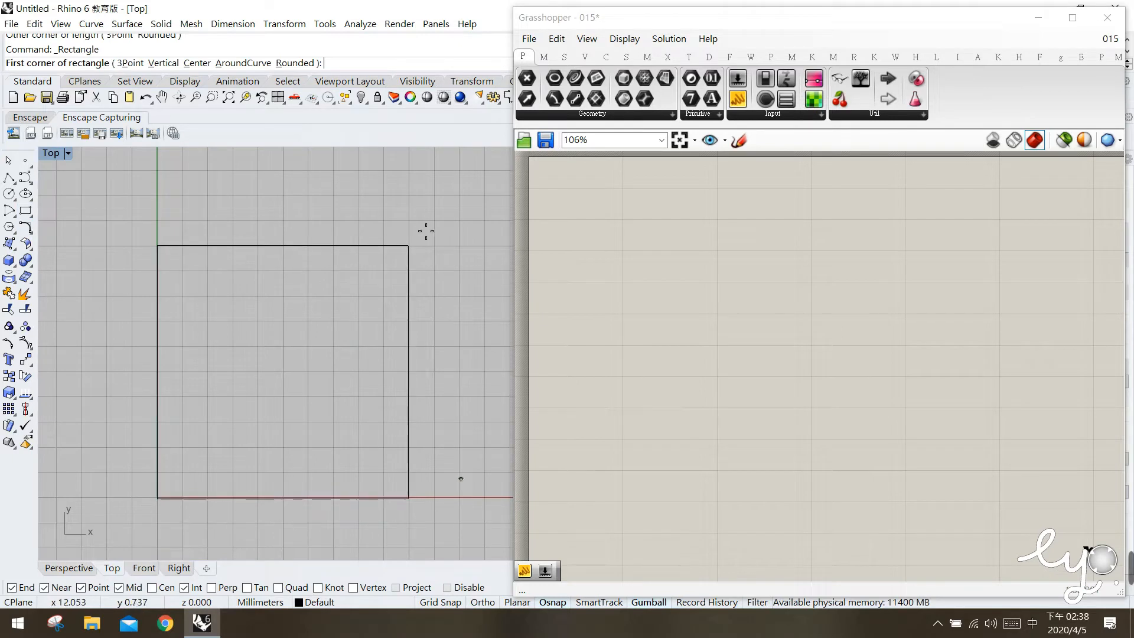
Draw a horizontal line about 10 mm long just below the square's bottom edge.
{"action": "left_click", "coordinate": [9, 177]}
{"action": "left_click", "coordinate": [158, 522]}
{"action": "left_click", "coordinate": [405, 521]}
{"action": "key", "text": "Return"}
Draw four increasingly steep lines from successive points on the square's bottom edge to its right edge, starting at the origin corner.
{"action": "key", "text": "Return"}
{"action": "left_click", "coordinate": [158, 498]}
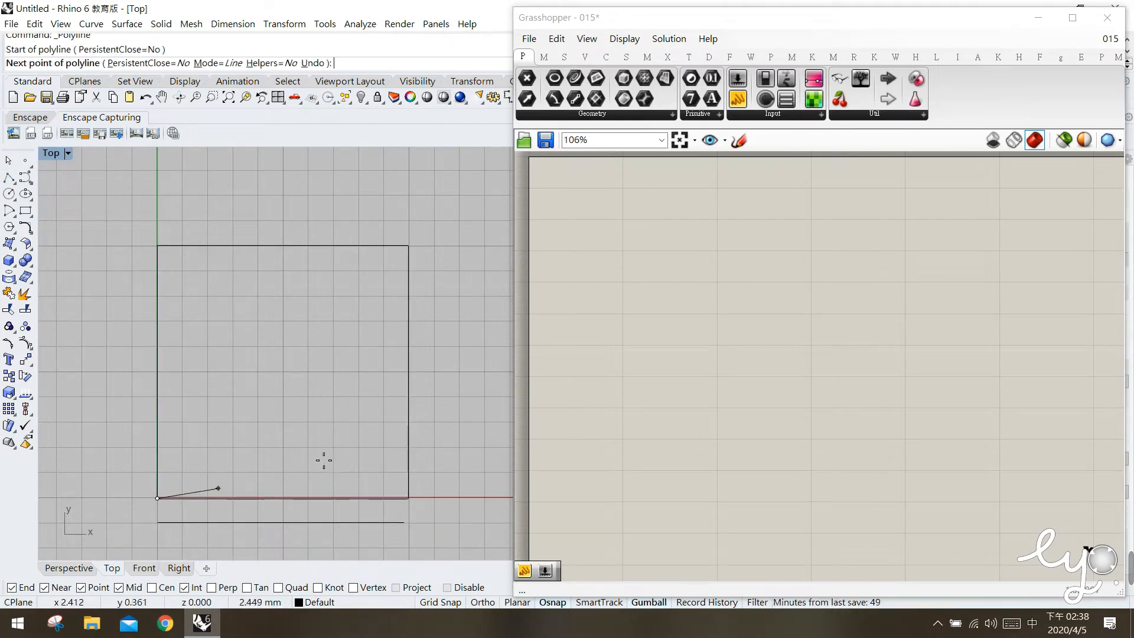
{"action": "left_click", "coordinate": [408, 459]}
{"action": "key", "text": "Return"}
{"action": "key", "text": "Return"}
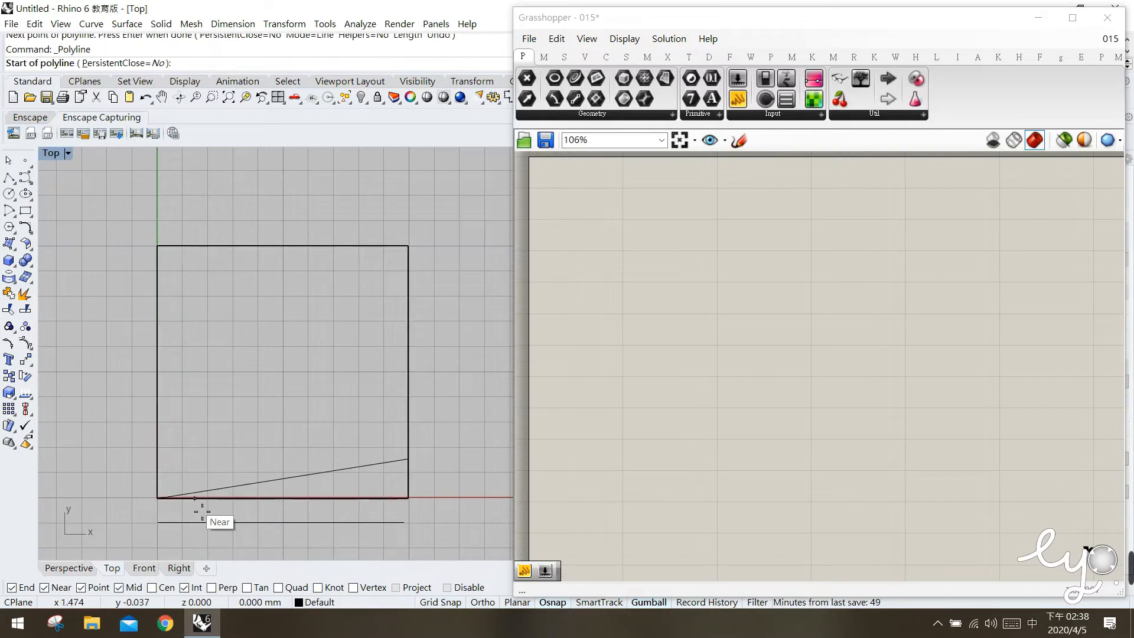
{"action": "left_click", "coordinate": [195, 499]}
{"action": "left_click", "coordinate": [408, 410]}
{"action": "key", "text": "Return"}
{"action": "key", "text": "Return"}
{"action": "left_click", "coordinate": [248, 498]}
{"action": "left_click", "coordinate": [408, 372]}
{"action": "key", "text": "Return"}
{"action": "key", "text": "Return"}
{"action": "left_click", "coordinate": [306, 498]}
{"action": "left_click", "coordinate": [408, 312]}
{"action": "key", "text": "Return"}
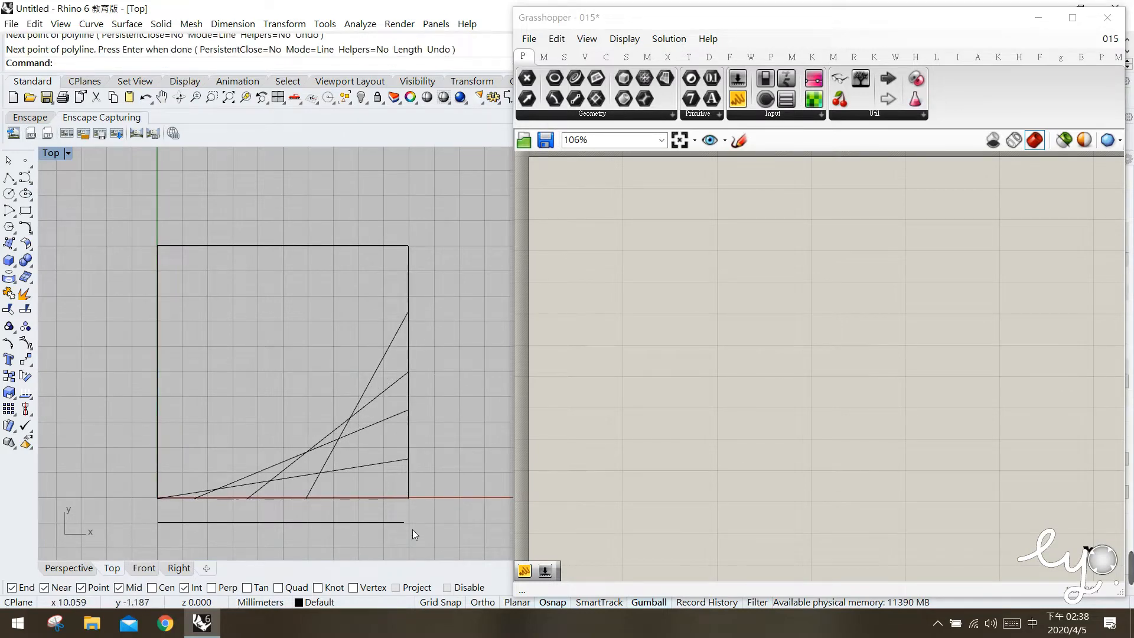
Delete the sketched square together with all the lines drawn on it.
{"action": "left_click", "coordinate": [382, 522]}
{"action": "left_click_drag", "start_coordinate": [437, 523], "coordinate": [153, 263]}
{"action": "key", "text": "Delete"}
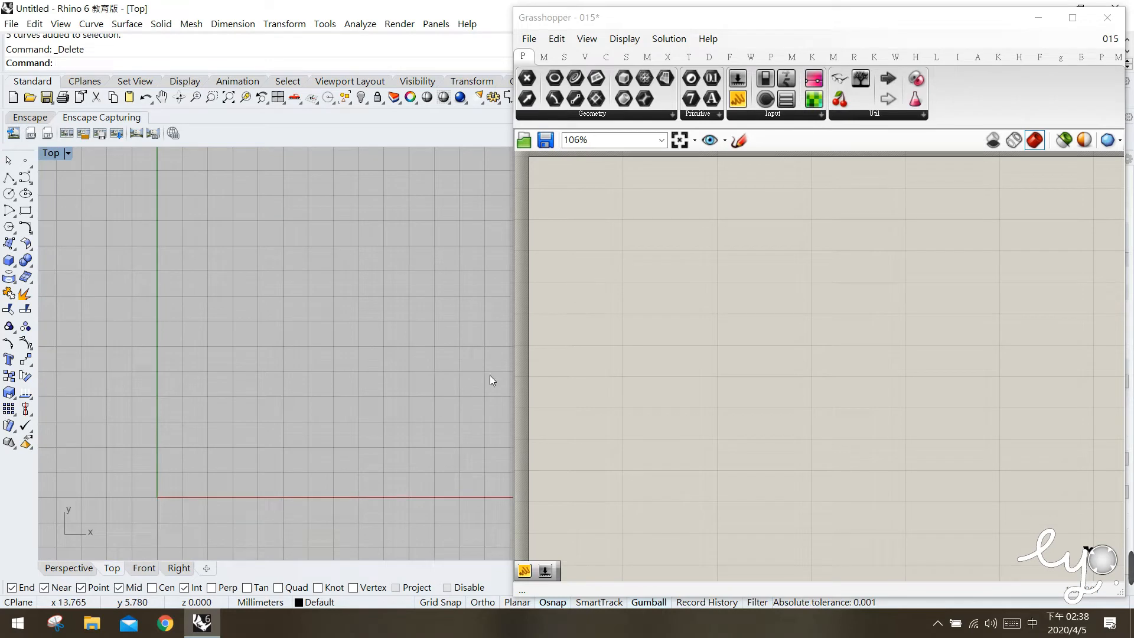
Place a Rectangle component on the Grasshopper canvas and reposition it with free space around it.
{"action": "left_click", "coordinate": [606, 57]}
{"action": "left_click", "coordinate": [765, 115]}
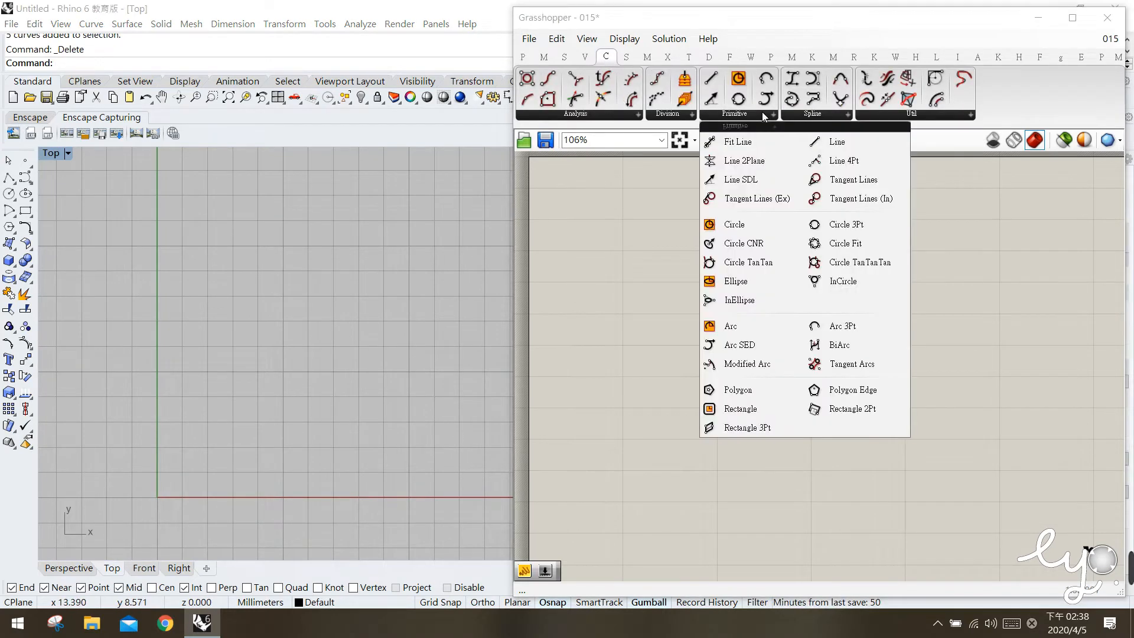
{"action": "left_click_drag", "start_coordinate": [739, 408], "coordinate": [720, 350]}
{"action": "left_click", "coordinate": [713, 342]}
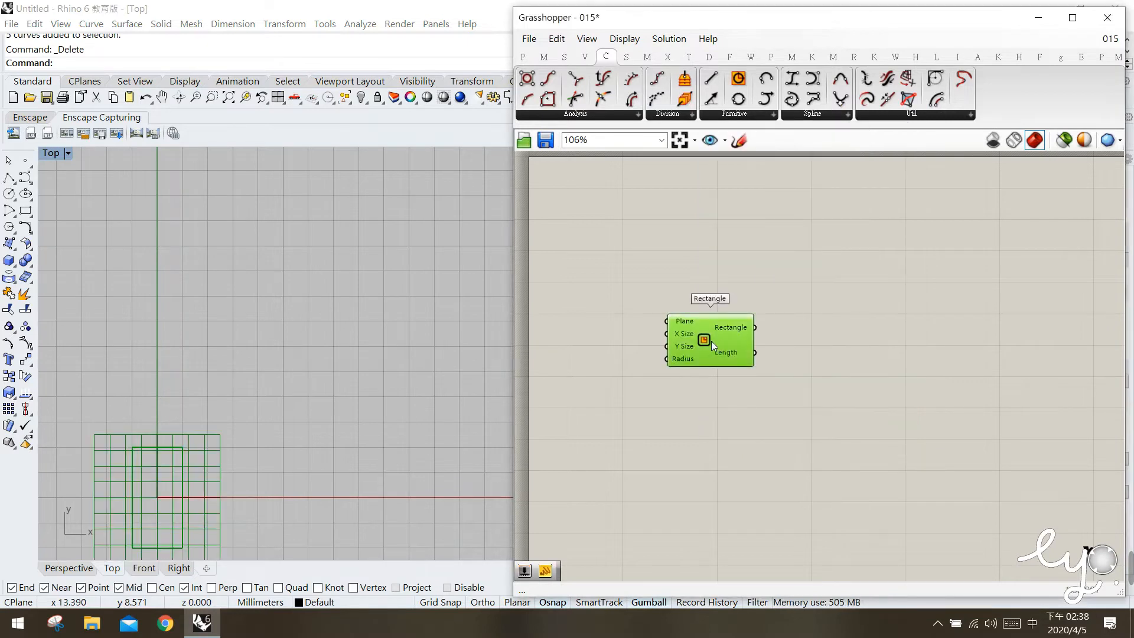
{"action": "left_click", "coordinate": [710, 346], "text": "ctrl+alt"}
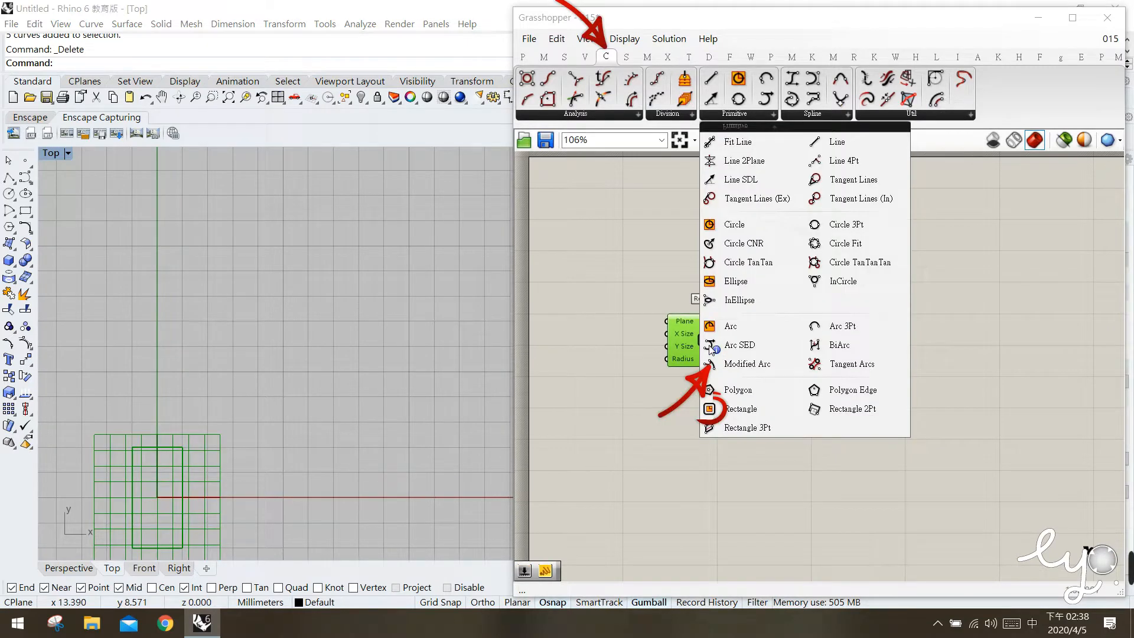
{"action": "left_click_drag", "start_coordinate": [703, 350], "coordinate": [720, 303]}
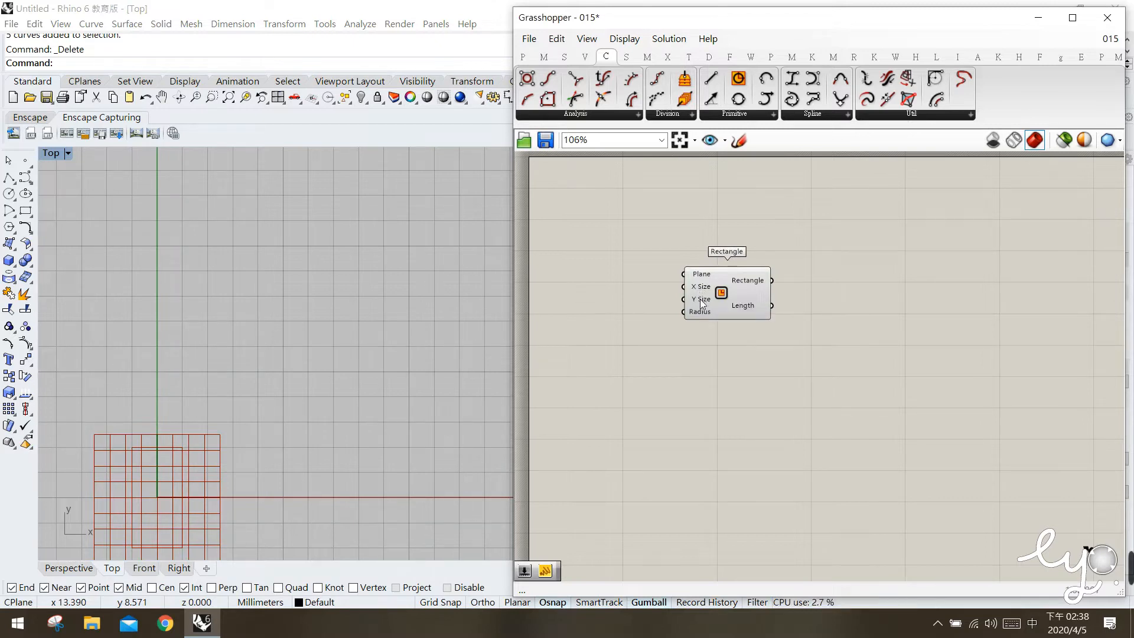
Add a number slider with the value 10 and connect it to the Rectangle's X Size and Y Size inputs.
{"action": "double_click", "coordinate": [611, 289]}
{"action": "type", "text": "10"}
{"action": "key", "text": "Return"}
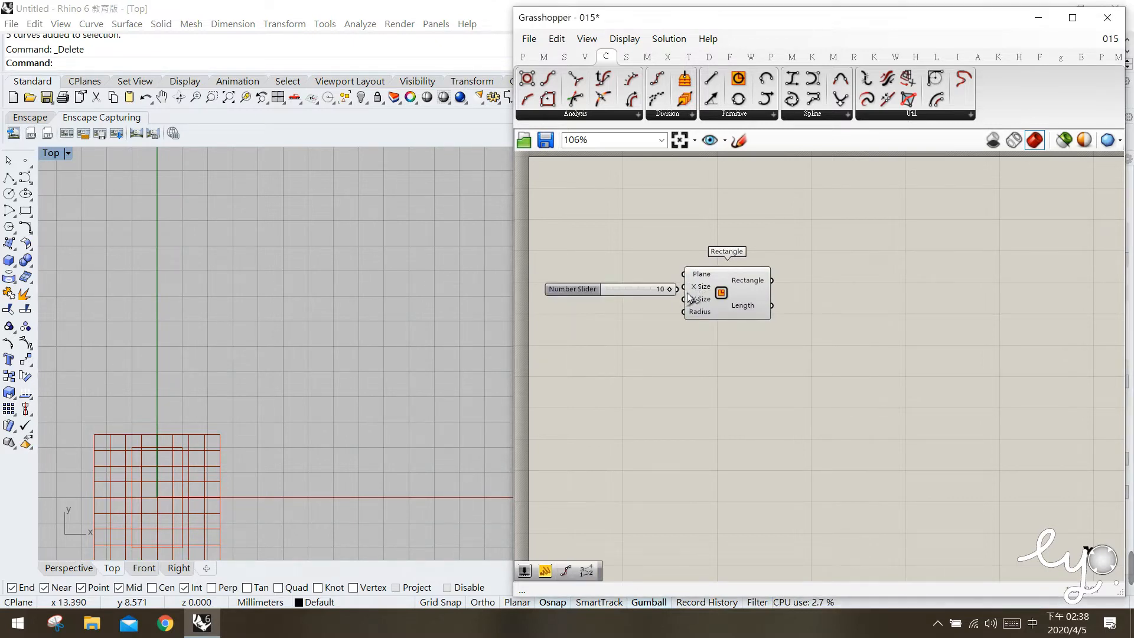
{"action": "left_click_drag", "start_coordinate": [678, 289], "coordinate": [684, 287]}
{"action": "mouse_move", "coordinate": [705, 286]}
{"action": "left_mouse_down"}
{"action": "mouse_move", "coordinate": [716, 288]}
{"action": "mouse_move", "coordinate": [693, 301]}
{"action": "mouse_move", "coordinate": [716, 289]}
{"action": "left_mouse_up"}
Extract the Rectangle component's Plane input as a separate Plane parameter.
{"action": "left_click", "coordinate": [684, 273]}
{"action": "left_click", "coordinate": [705, 267]}
{"action": "right_click", "coordinate": [707, 271]}
{"action": "left_click", "coordinate": [745, 483]}
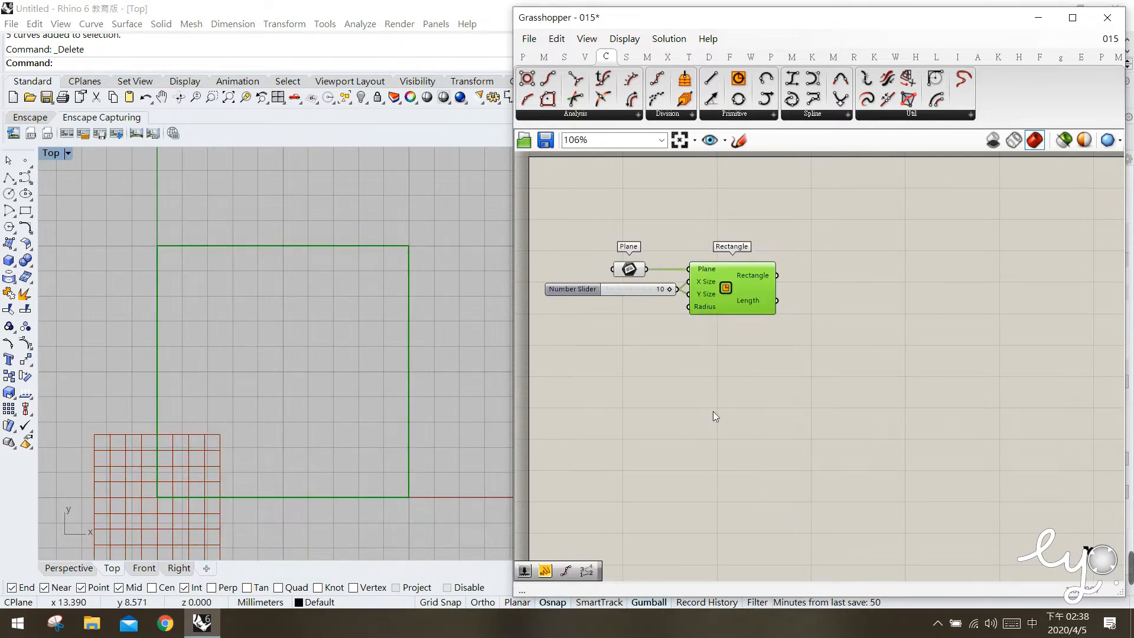
Hide the Plane parameter's preview and move it closer to the Rectangle component.
{"action": "left_click", "coordinate": [635, 268]}
{"action": "middle_click", "coordinate": [635, 268]}
{"action": "left_click", "coordinate": [663, 238]}
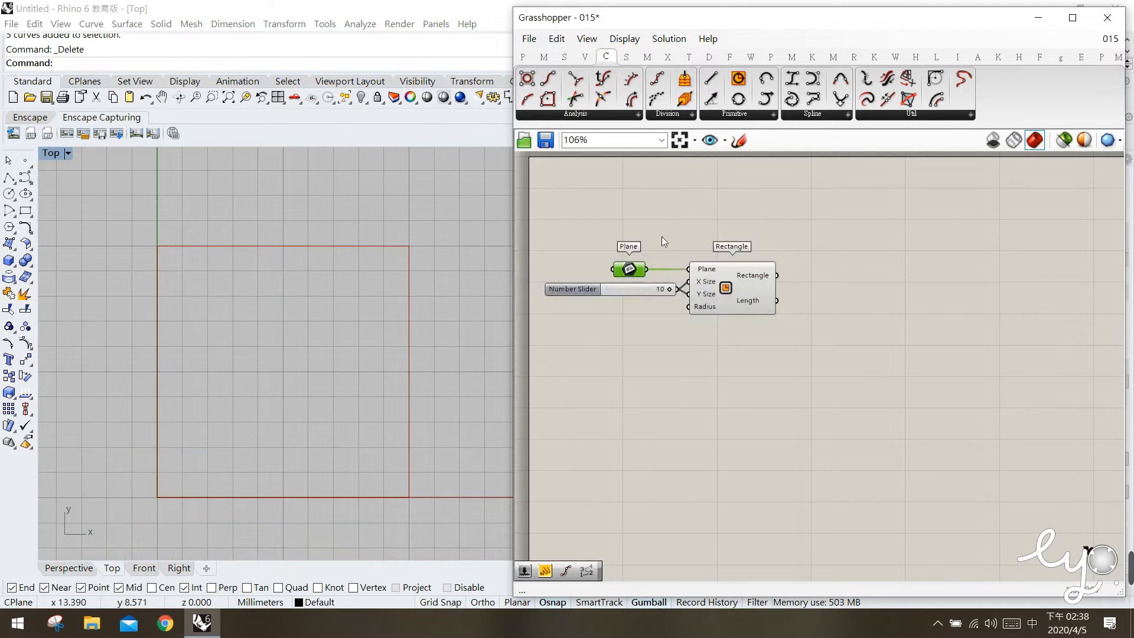
{"action": "left_click_drag", "start_coordinate": [644, 272], "coordinate": [675, 271]}
{"action": "left_click", "coordinate": [721, 360]}
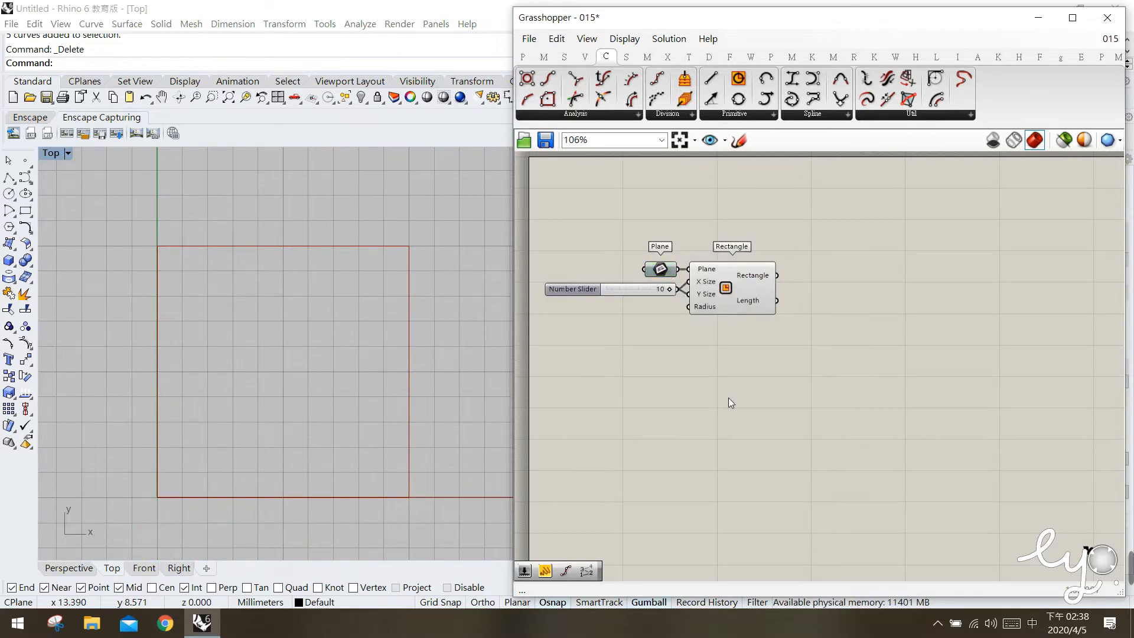
Place a Divide Curve component and connect the Rectangle output to its Curve input.
{"action": "left_click", "coordinate": [728, 307]}
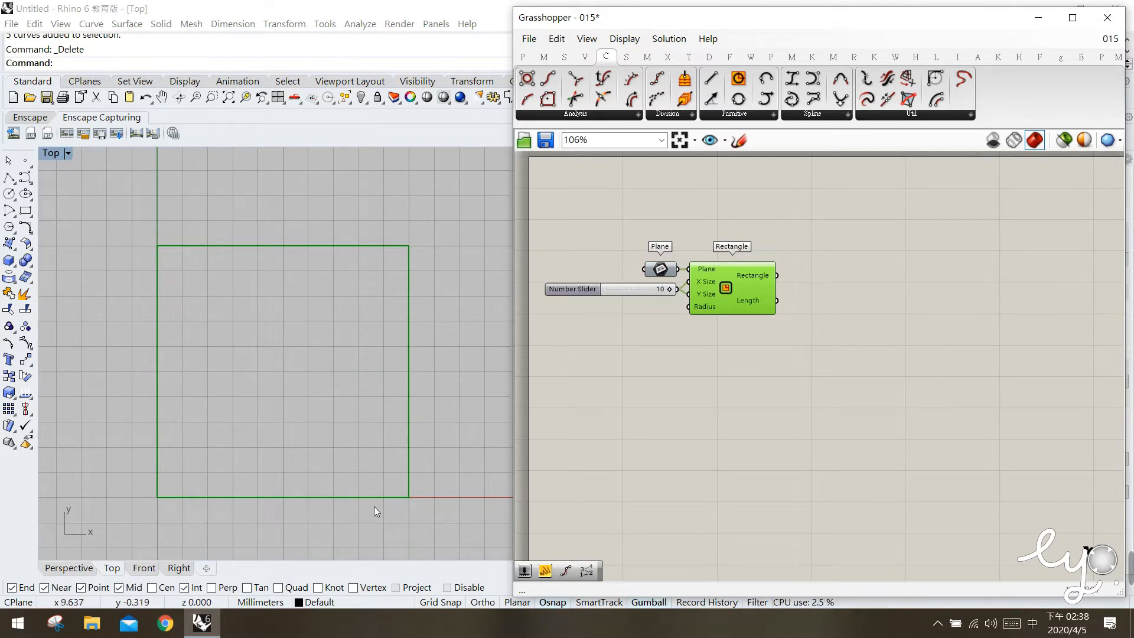
{"action": "left_click", "coordinate": [762, 180]}
{"action": "left_click_drag", "start_coordinate": [657, 78], "coordinate": [889, 282]}
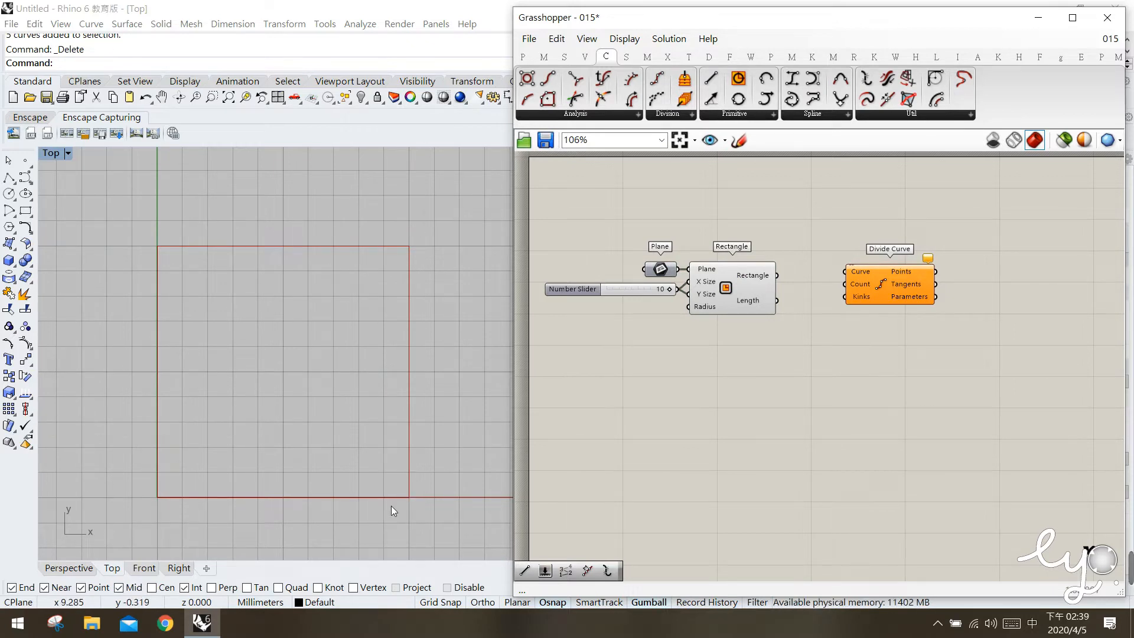
{"action": "left_click", "coordinate": [742, 277]}
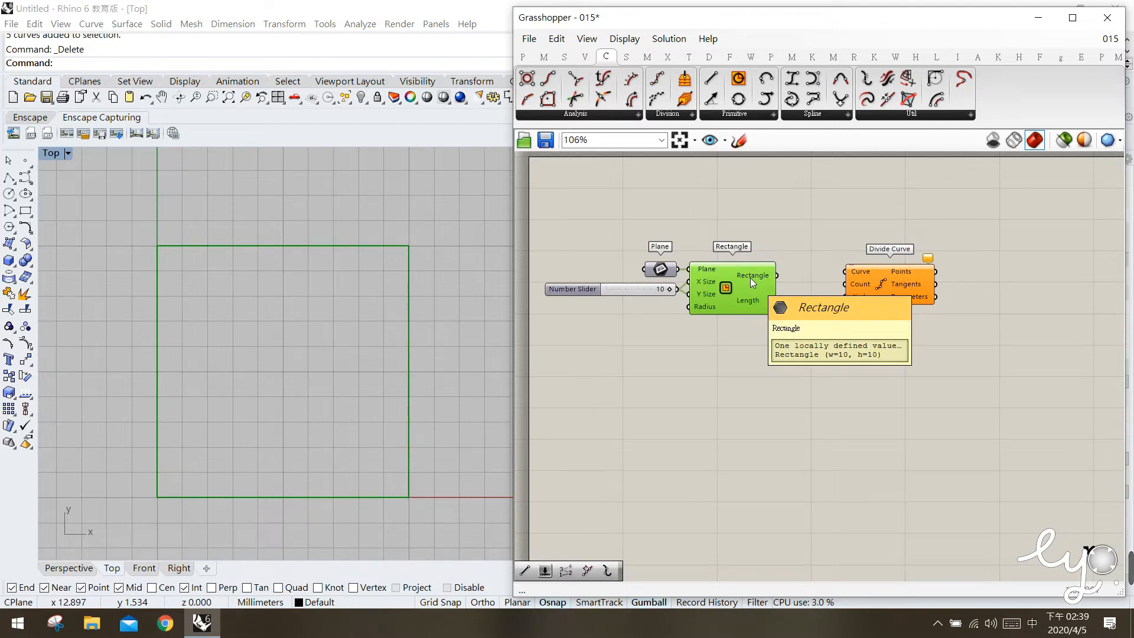
{"action": "left_click_drag", "start_coordinate": [777, 275], "coordinate": [862, 268]}
{"action": "left_click", "coordinate": [854, 371]}
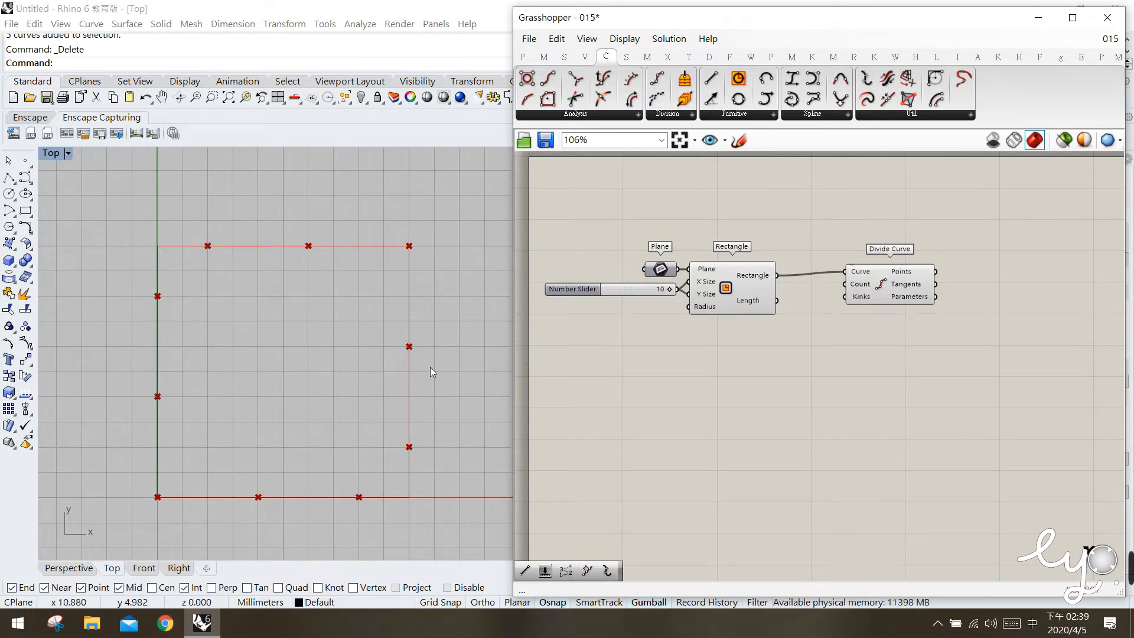
Move Divide Curve farther away and place an Explode component in the gap, with the Rectangle output connected to its Curve input.
{"action": "left_click_drag", "start_coordinate": [904, 293], "coordinate": [1036, 293]}
{"action": "left_click", "coordinate": [963, 227]}
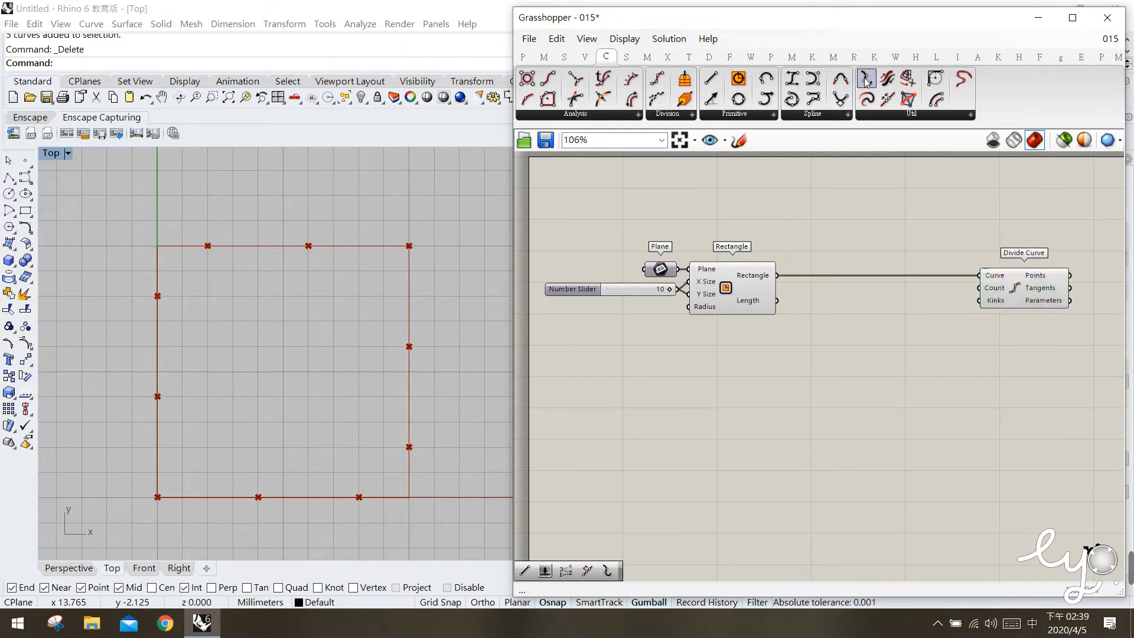
{"action": "left_click_drag", "start_coordinate": [866, 79], "coordinate": [867, 280]}
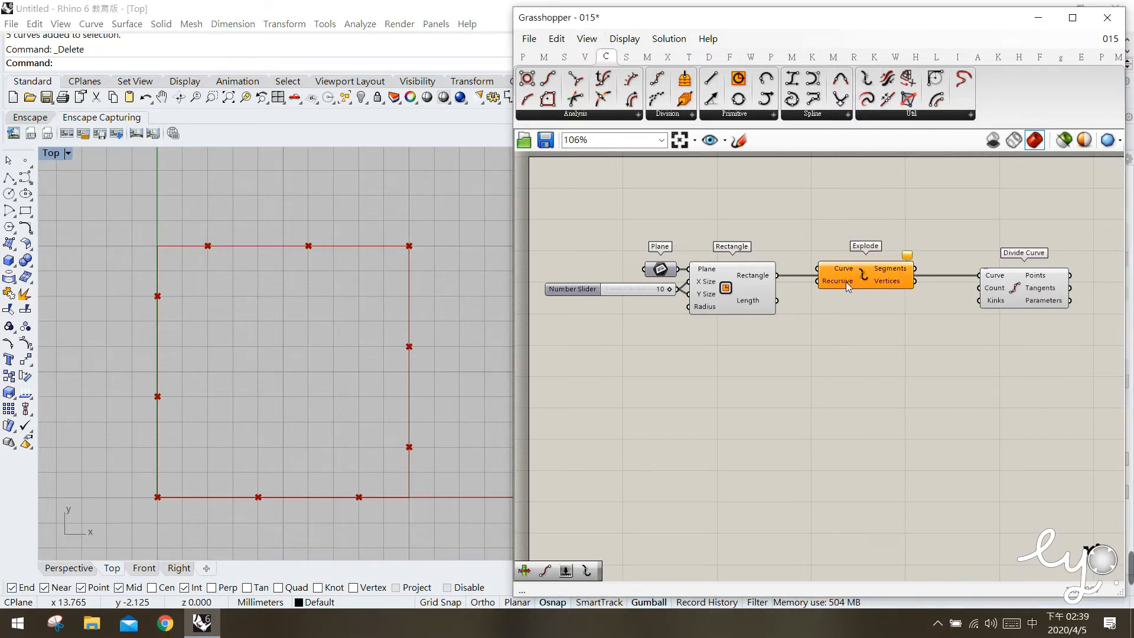
{"action": "left_click_drag", "start_coordinate": [847, 281], "coordinate": [840, 289]}
{"action": "left_click", "coordinate": [771, 291]}
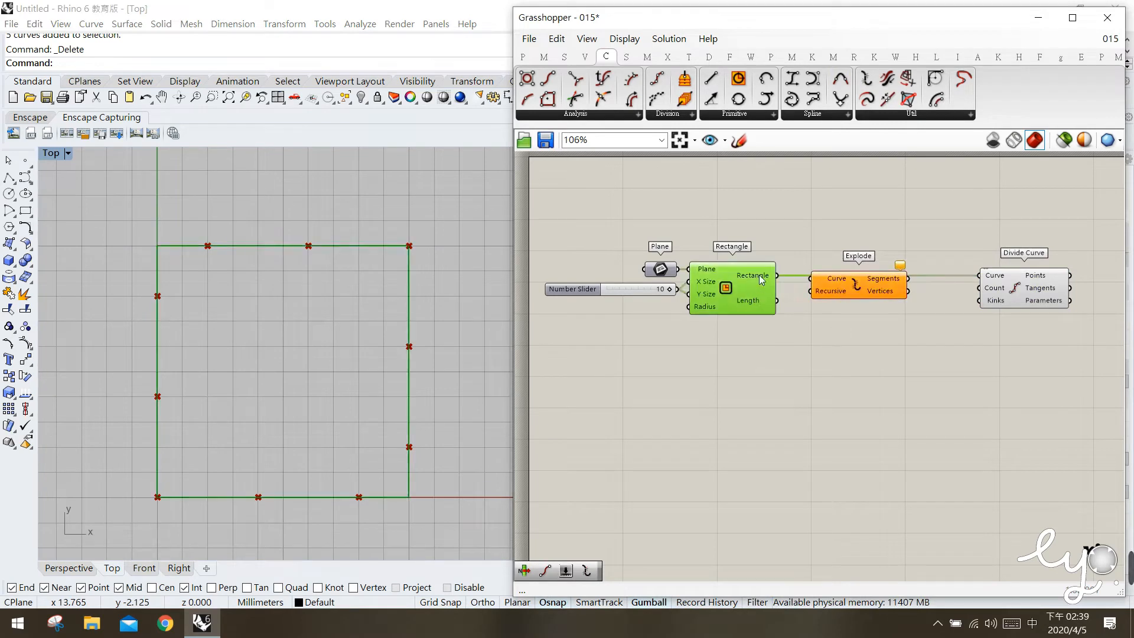
{"action": "left_click_drag", "start_coordinate": [786, 281], "coordinate": [845, 271]}
{"action": "left_click", "coordinate": [864, 350]}
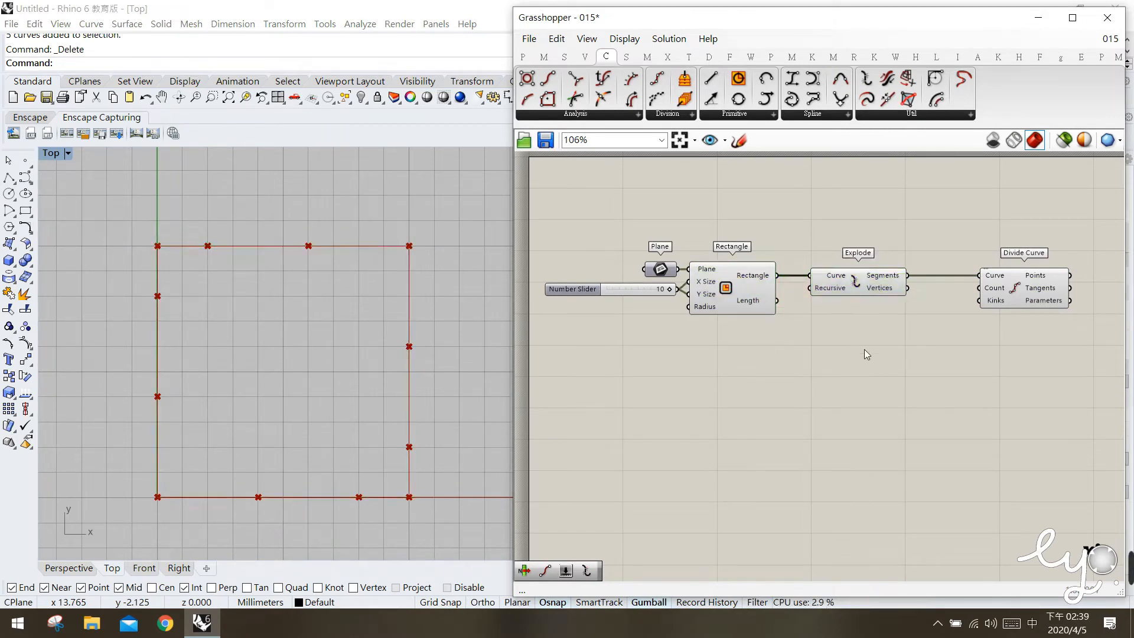
Turn off the Divide Curve component's preview and move it up out of the main row.
{"action": "left_click", "coordinate": [1007, 278]}
{"action": "middle_click", "coordinate": [1035, 292]}
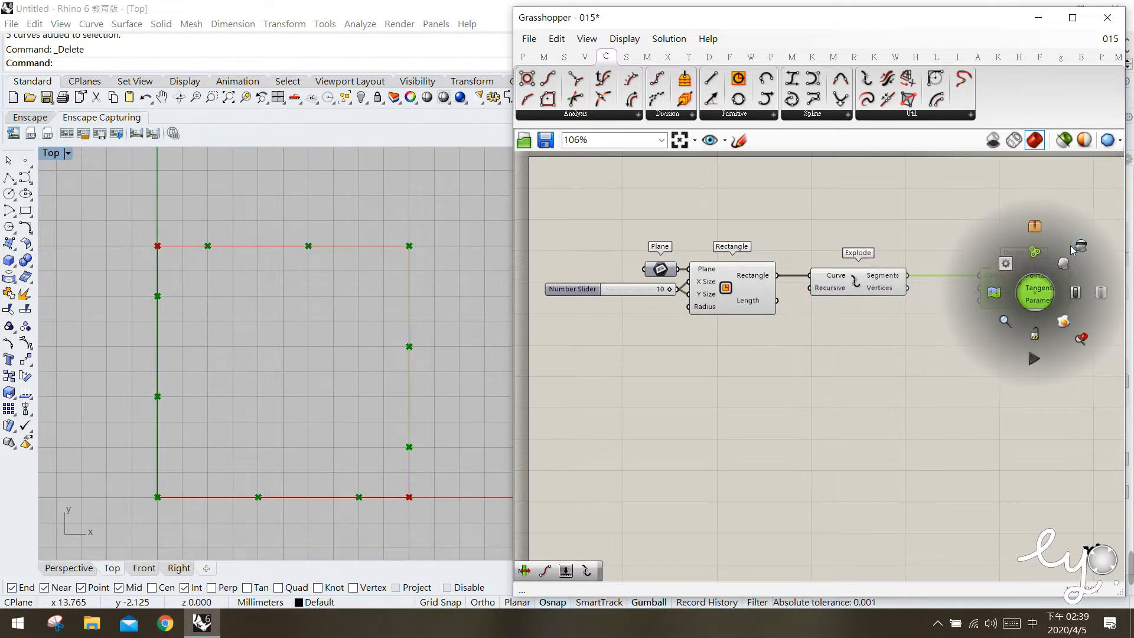
{"action": "left_click", "coordinate": [1088, 244]}
{"action": "left_click_drag", "start_coordinate": [1024, 288], "coordinate": [1047, 224]}
{"action": "left_click", "coordinate": [766, 404]}
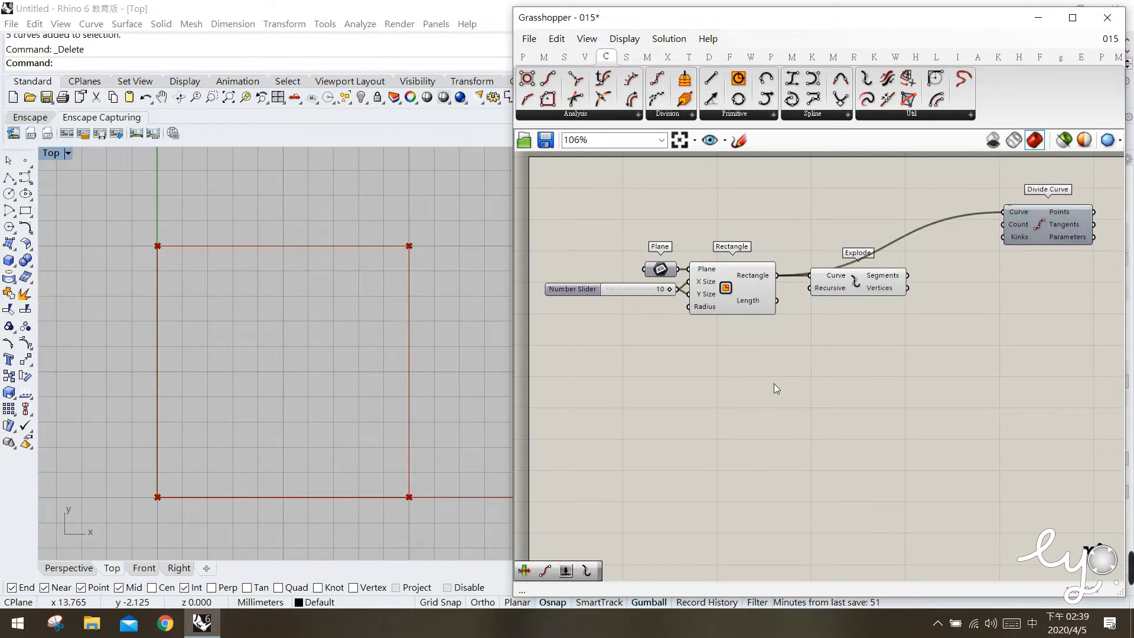
{"action": "mouse_move", "coordinate": [891, 280]}
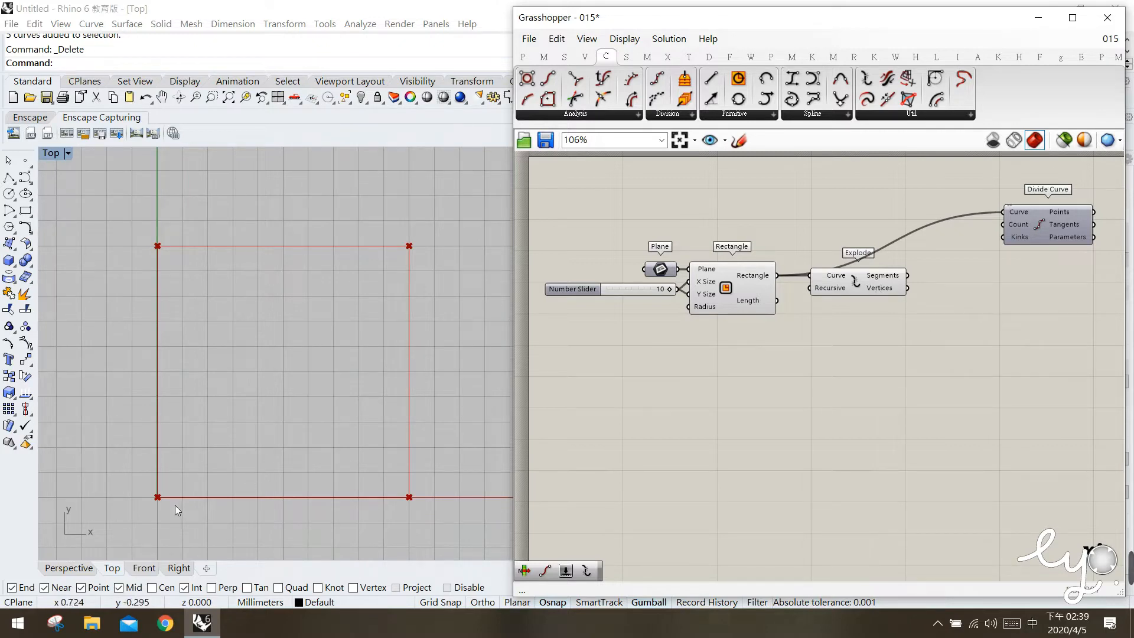
{"action": "left_click_drag", "start_coordinate": [142, 475], "coordinate": [174, 513]}
{"action": "left_click_drag", "start_coordinate": [390, 483], "coordinate": [423, 506]}
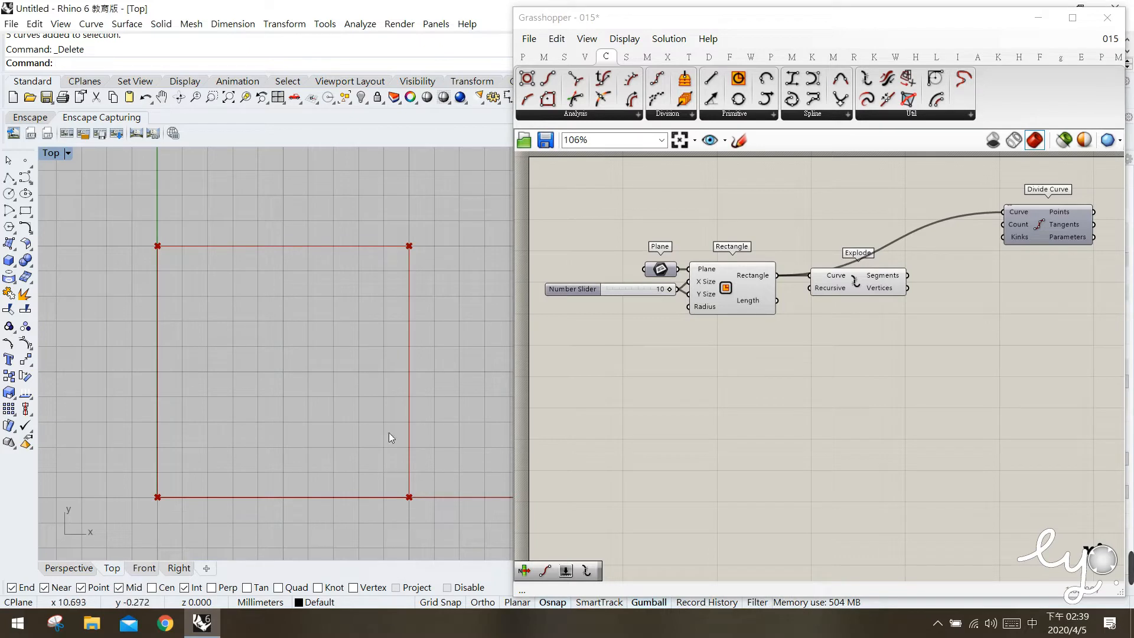
{"action": "left_click_drag", "start_coordinate": [118, 470], "coordinate": [189, 529]}
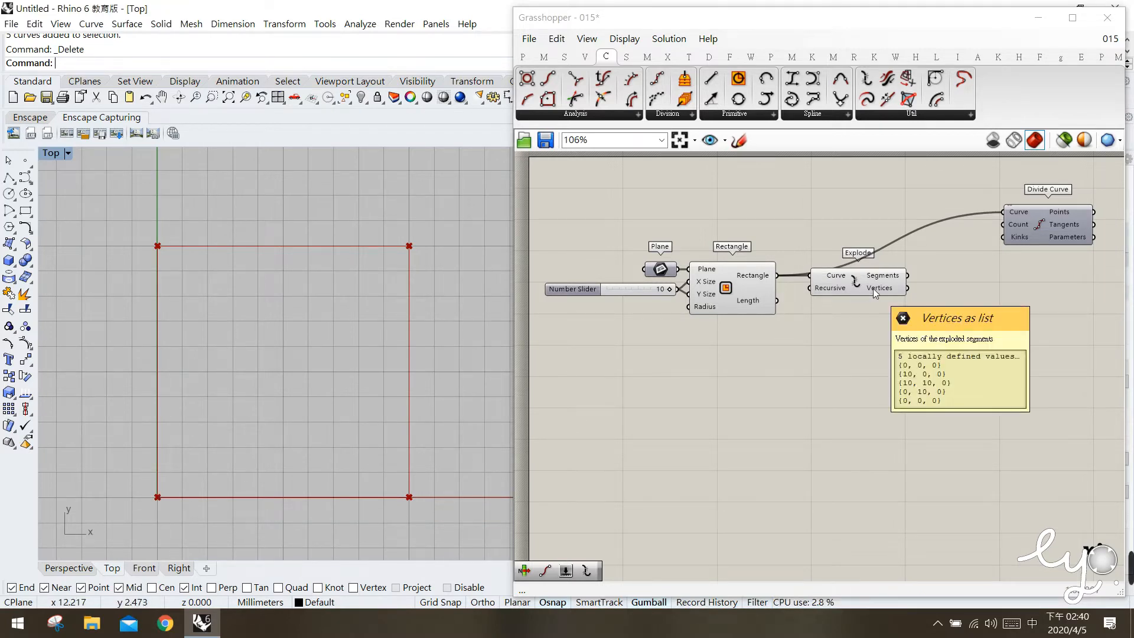
Nudge the Explode component slightly closer to the Rectangle component.
{"action": "left_click_drag", "start_coordinate": [858, 281], "coordinate": [851, 277]}
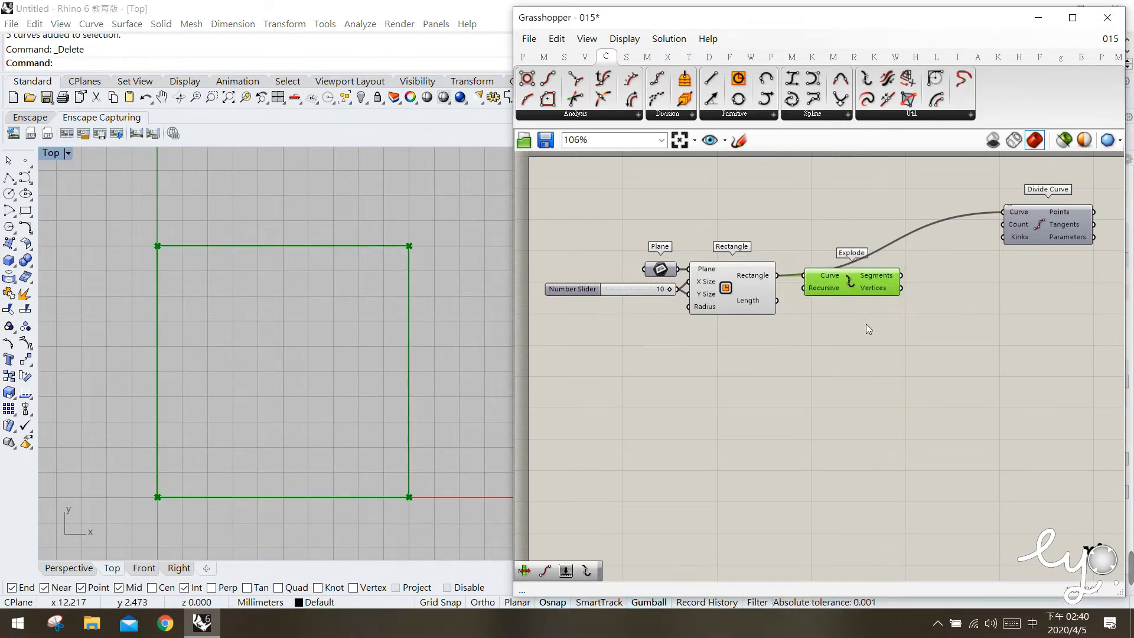
{"action": "left_click", "coordinate": [867, 323]}
{"action": "mouse_move", "coordinate": [885, 275]}
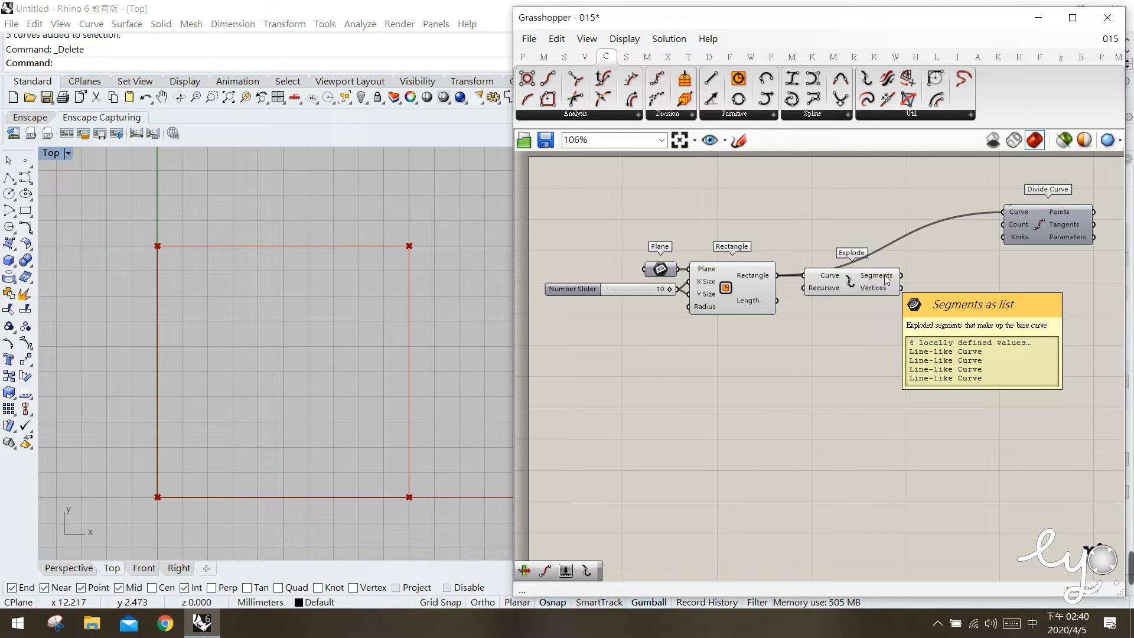
Place a List Item component beside the Explode component, with its List input level with the Segments output.
{"action": "left_click", "coordinate": [564, 56]}
{"action": "left_click_drag", "start_coordinate": [550, 102], "coordinate": [994, 308]}
{"action": "left_click", "coordinate": [995, 310]}
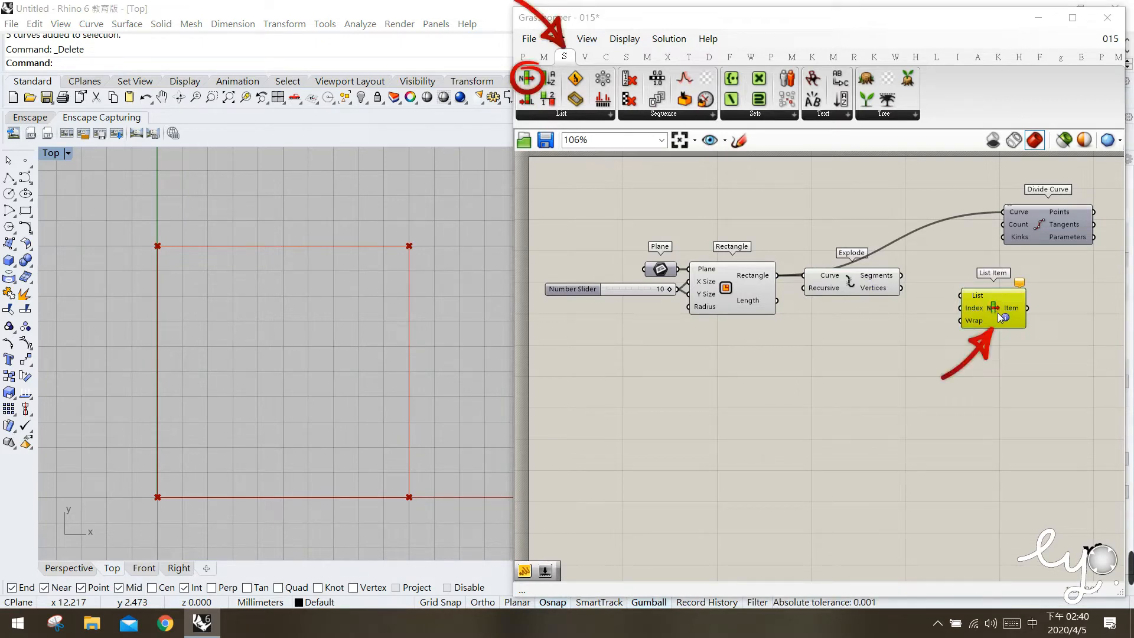
{"action": "left_click", "coordinate": [923, 332]}
{"action": "left_click_drag", "start_coordinate": [1007, 306], "coordinate": [977, 292]}
{"action": "left_click", "coordinate": [890, 359]}
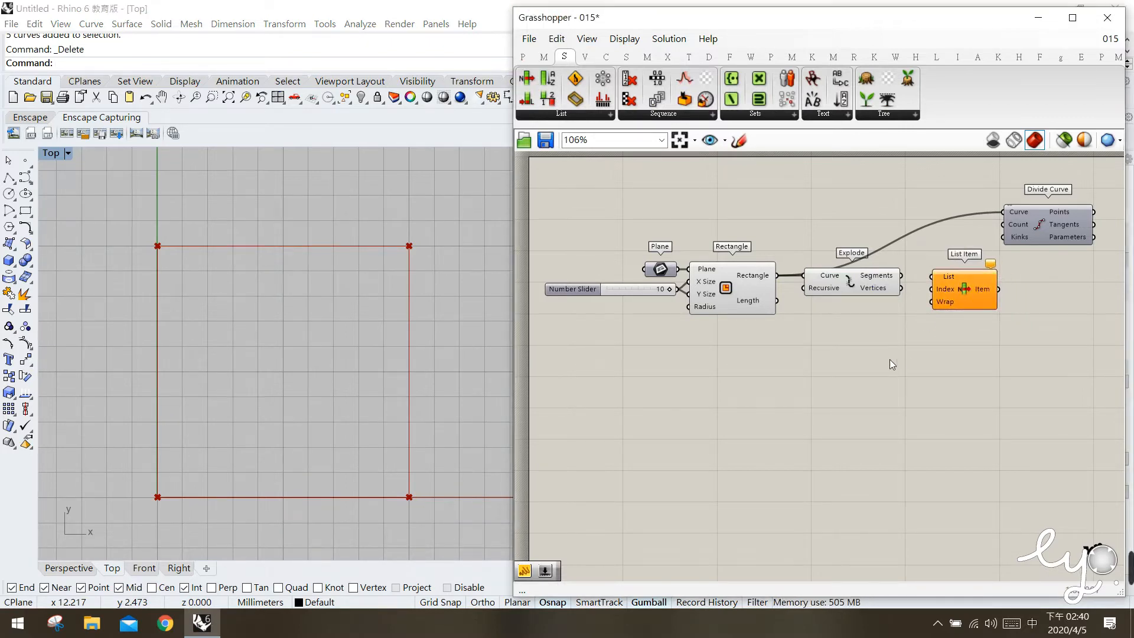
Read the Explode component's Segments list in a temporary Panel and delete that Panel.
{"action": "right_click_drag", "start_coordinate": [937, 377], "coordinate": [908, 374]}
{"action": "left_click", "coordinate": [522, 57]}
{"action": "left_click_drag", "start_coordinate": [738, 99], "coordinate": [923, 222]}
{"action": "left_click_drag", "start_coordinate": [874, 272], "coordinate": [972, 245]}
{"action": "left_click", "coordinate": [739, 140]}
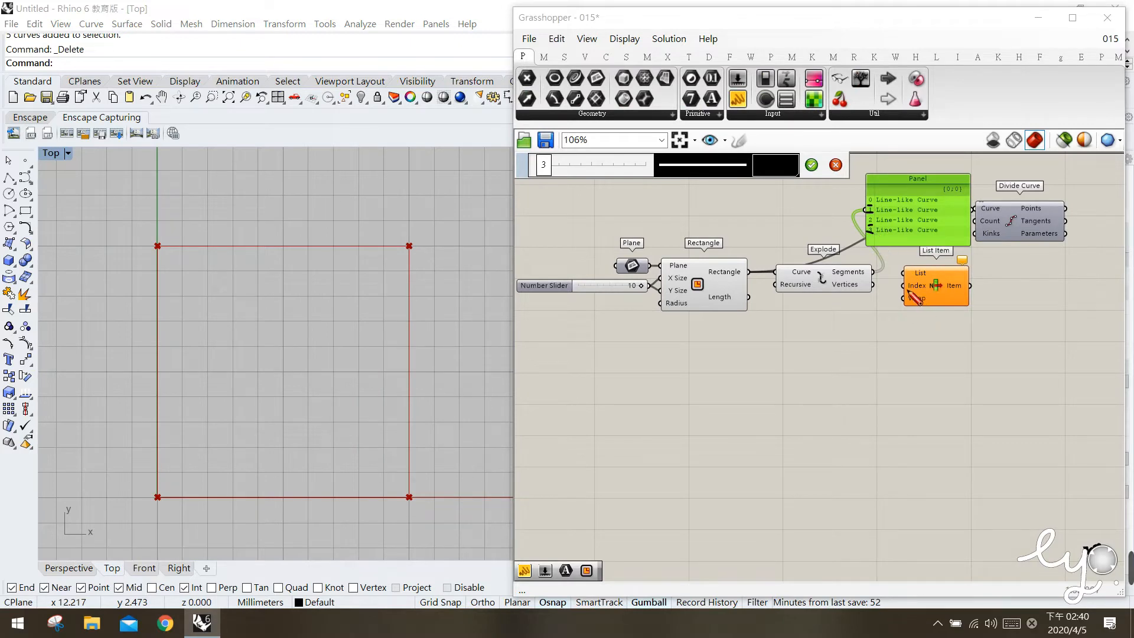
{"action": "left_click_drag", "start_coordinate": [907, 288], "coordinate": [937, 287]}
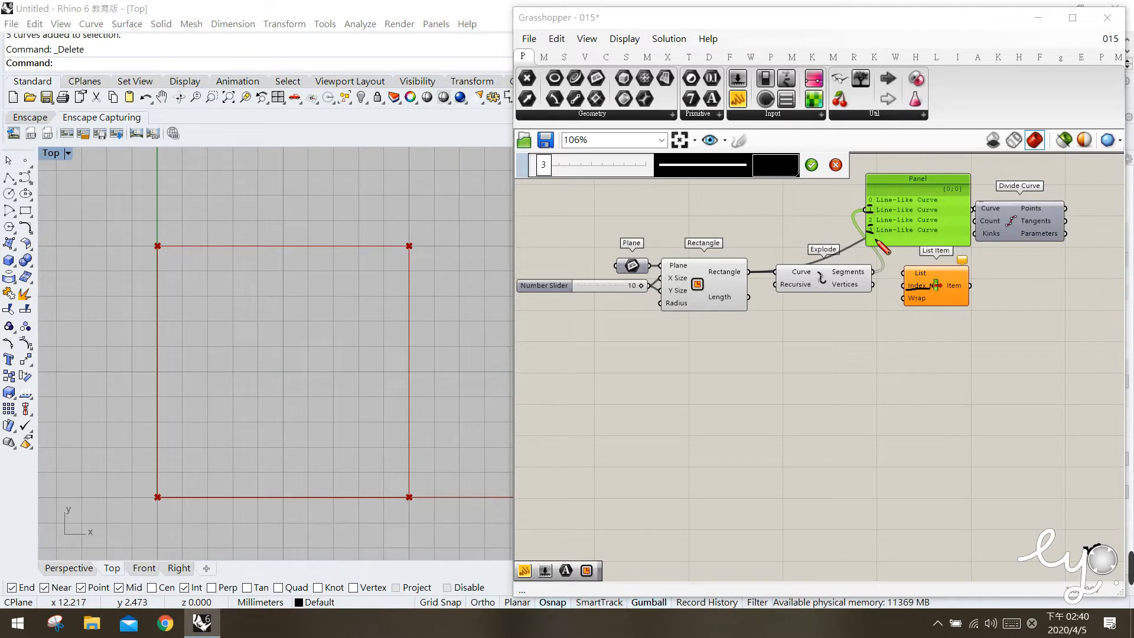
{"action": "left_click", "coordinate": [836, 165]}
{"action": "key", "text": "Delete"}
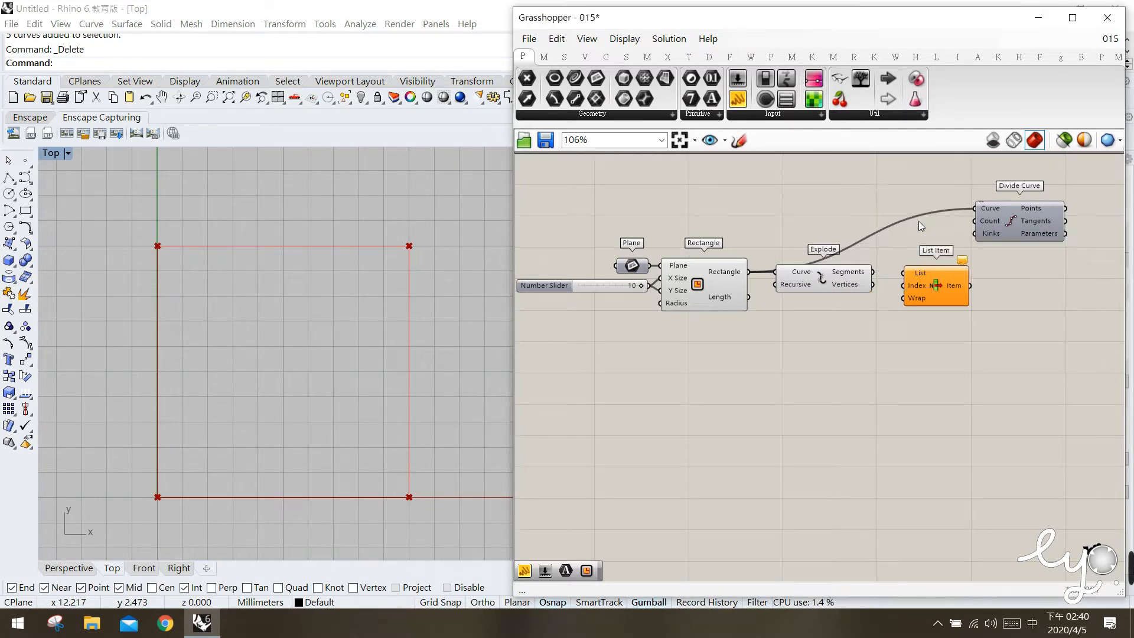
Connect the Explode Segments output to the List Item's List input and position List Item slightly above Explode's row.
{"action": "left_click_drag", "start_coordinate": [860, 275], "coordinate": [947, 260]}
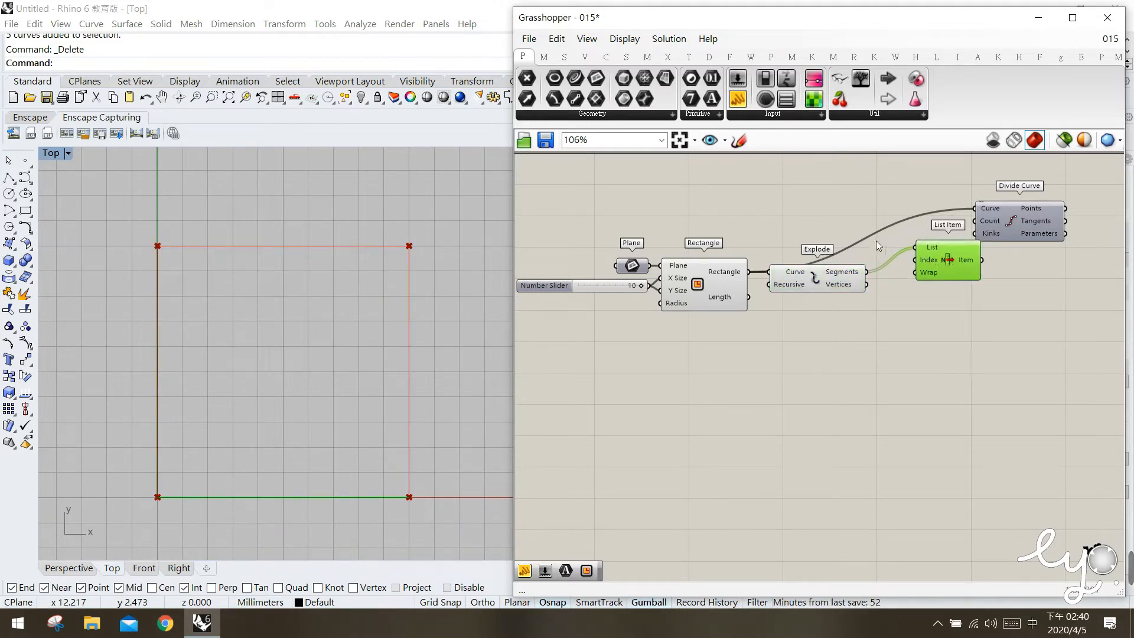
{"action": "left_click_drag", "start_coordinate": [932, 275], "coordinate": [921, 273]}
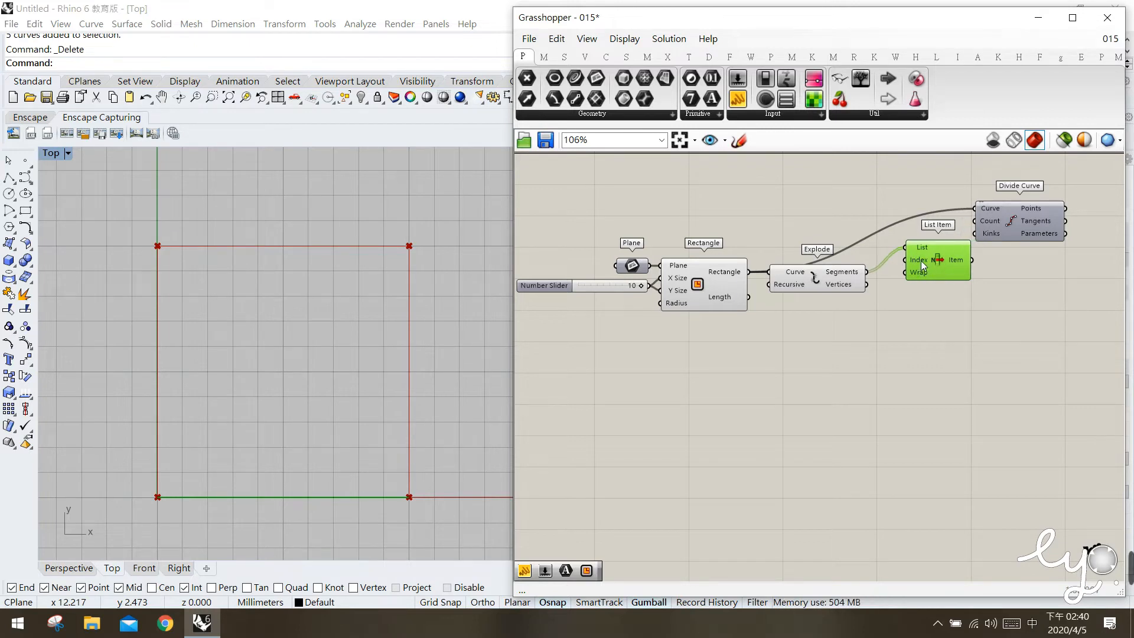
{"action": "double_click", "coordinate": [834, 192]}
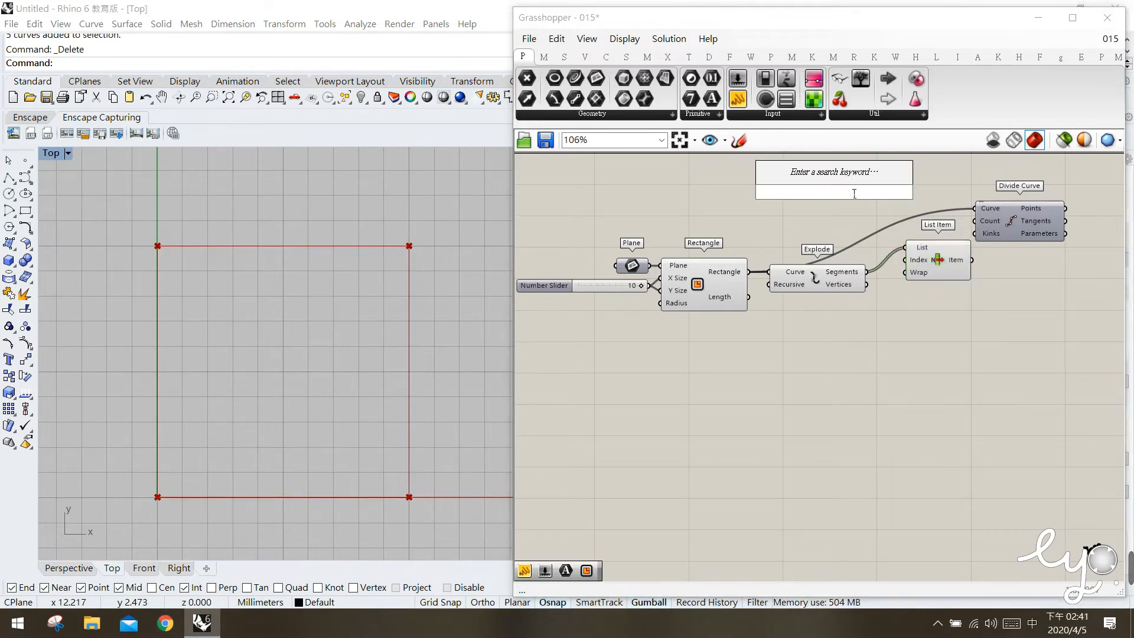
{"action": "type", "text": "\""}
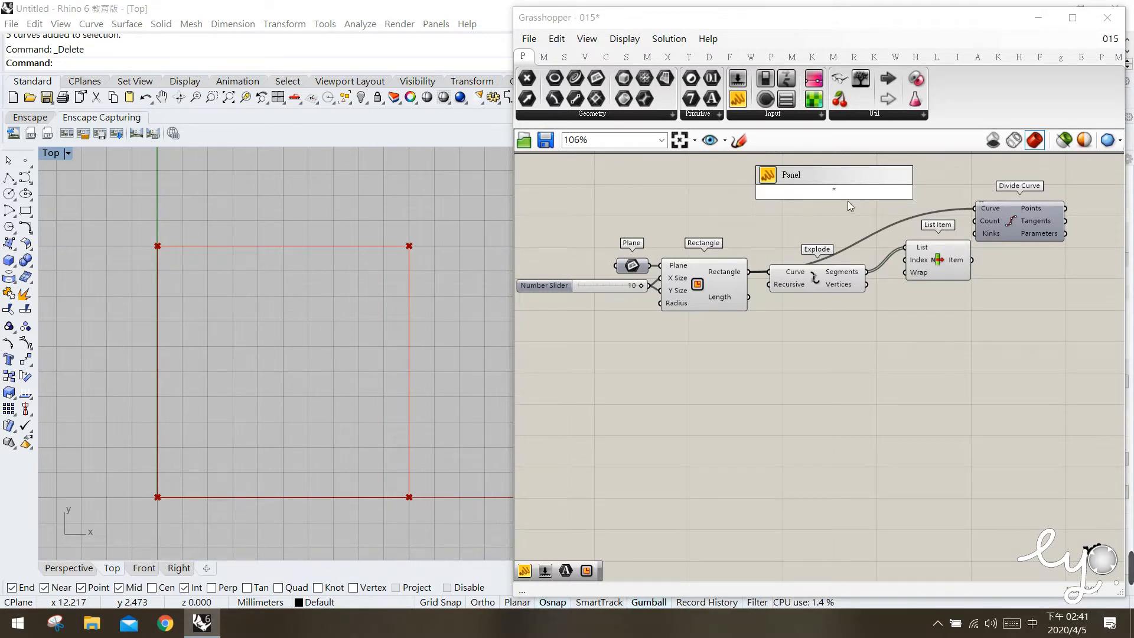
{"action": "left_click", "coordinate": [849, 229]}
{"action": "left_click_drag", "start_coordinate": [739, 100], "coordinate": [809, 203]}
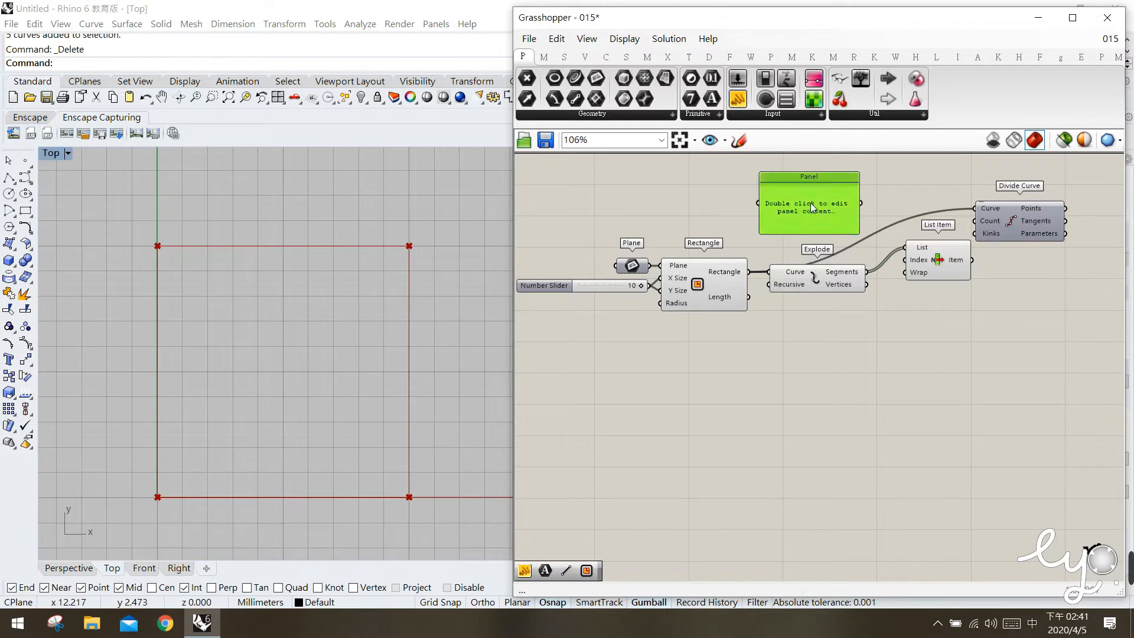
{"action": "key", "text": "Delete"}
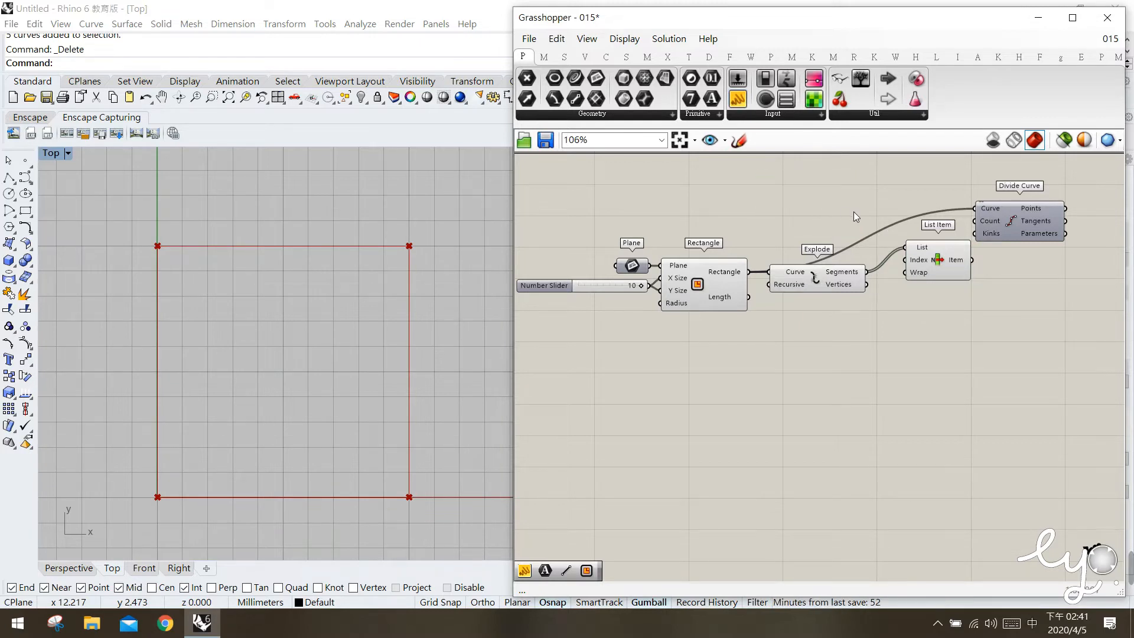
{"action": "double_click", "coordinate": [854, 212]}
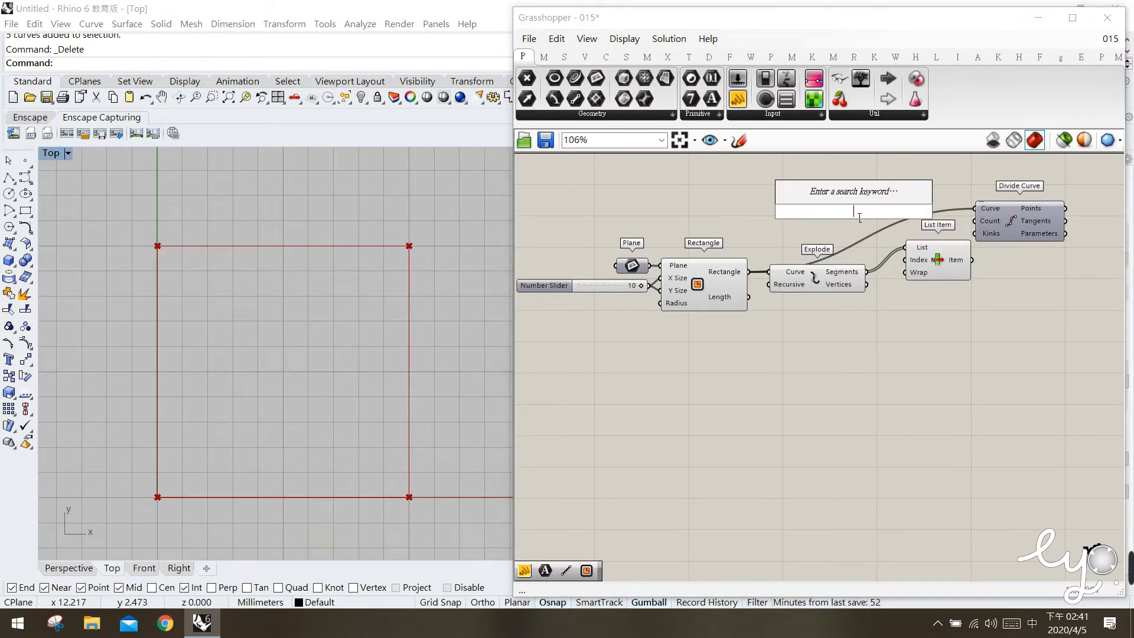
{"action": "type", "text": "\""}
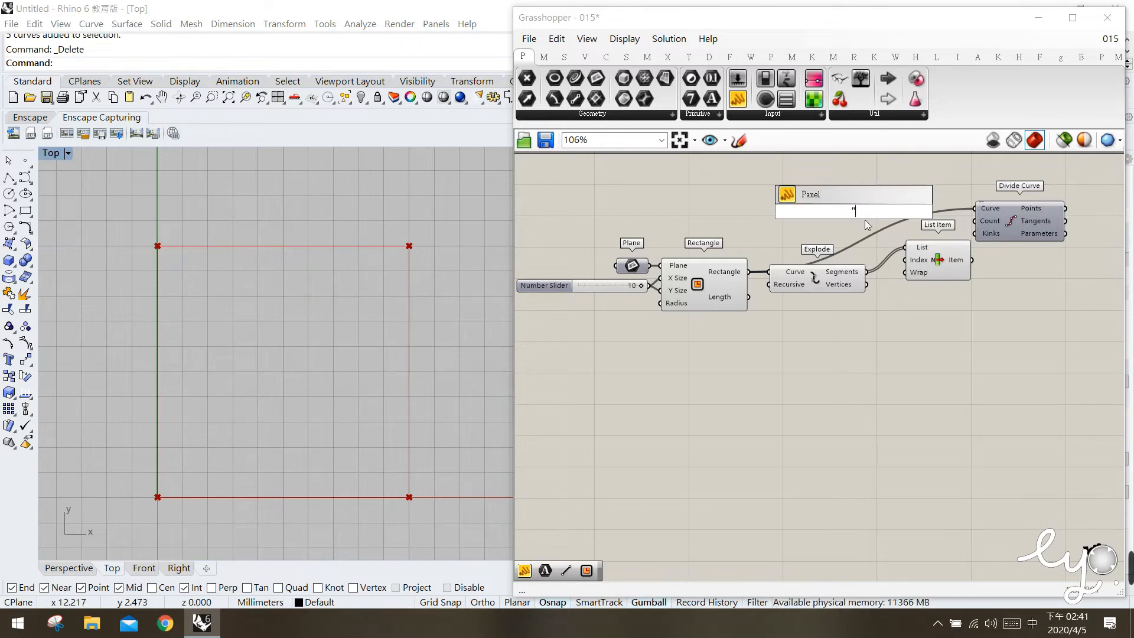
{"action": "key", "text": "Return"}
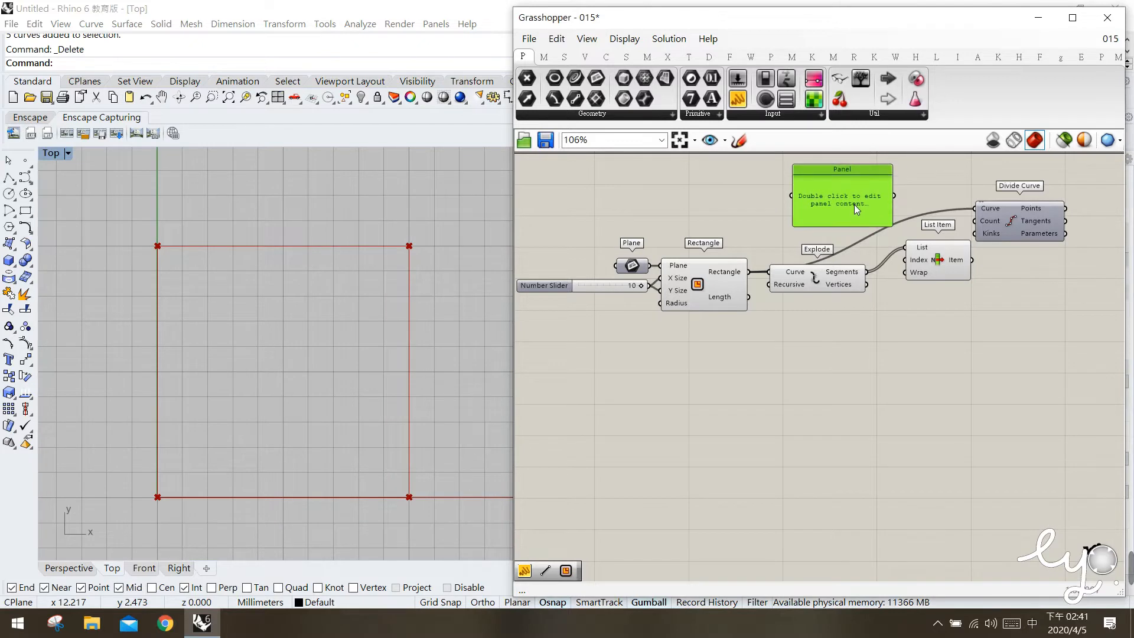
{"action": "key", "text": "Delete"}
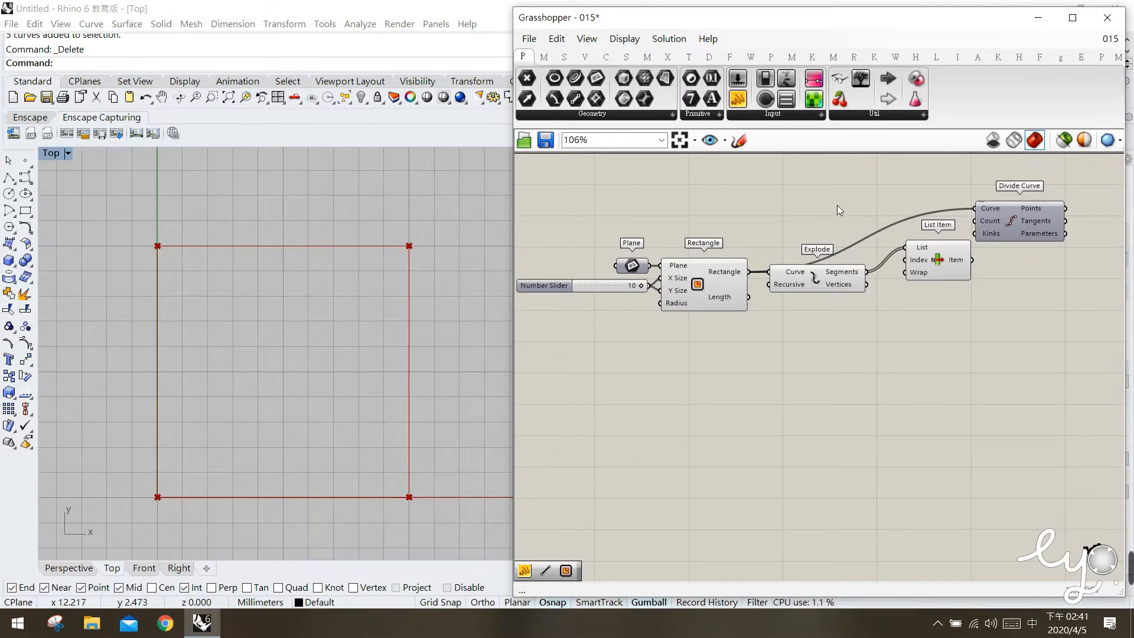
Create a Panel containing 0, place it above Explode, and connect it to the List Item's Index input.
{"action": "double_click", "coordinate": [838, 204]}
{"action": "type", "text": "\""}
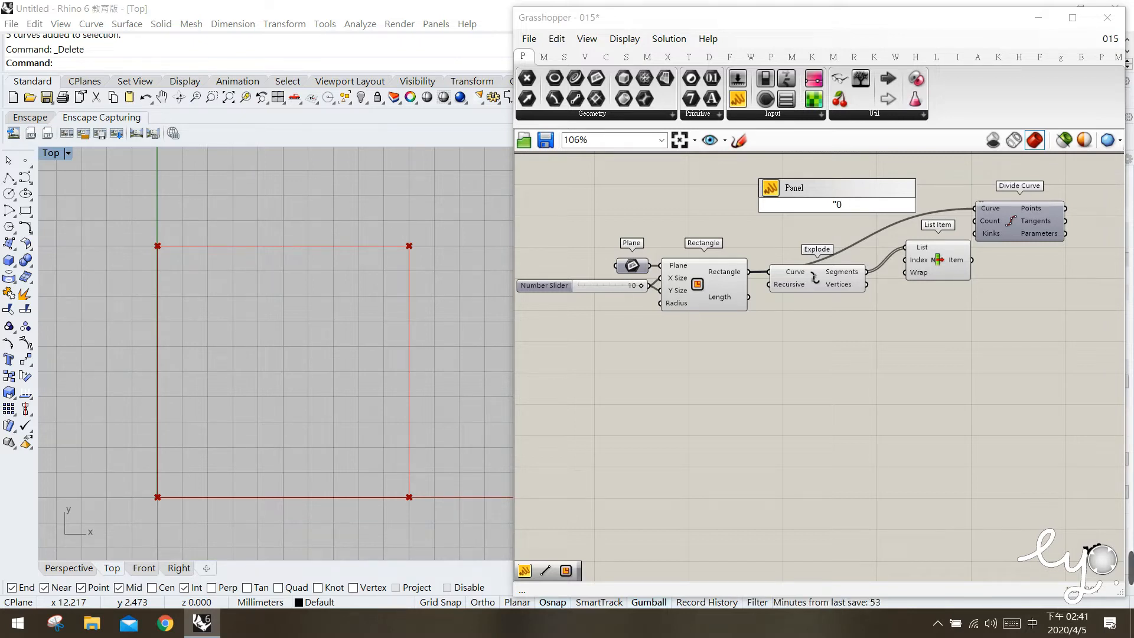
{"action": "type", "text": "0"}
{"action": "key", "text": "Return"}
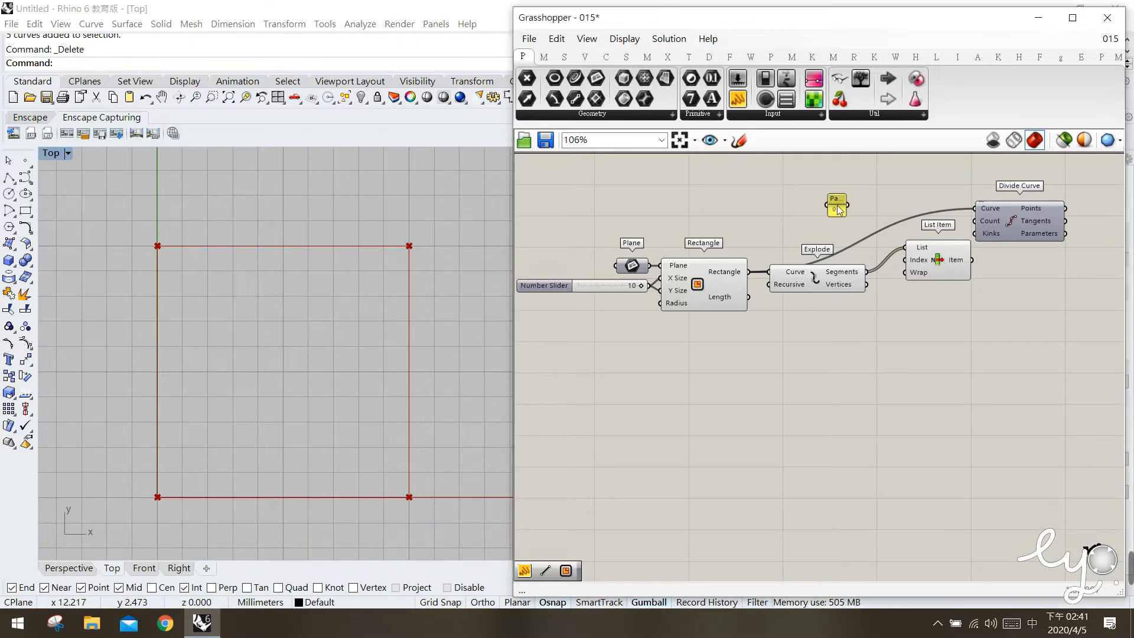
{"action": "left_click_drag", "start_coordinate": [838, 208], "coordinate": [850, 229]}
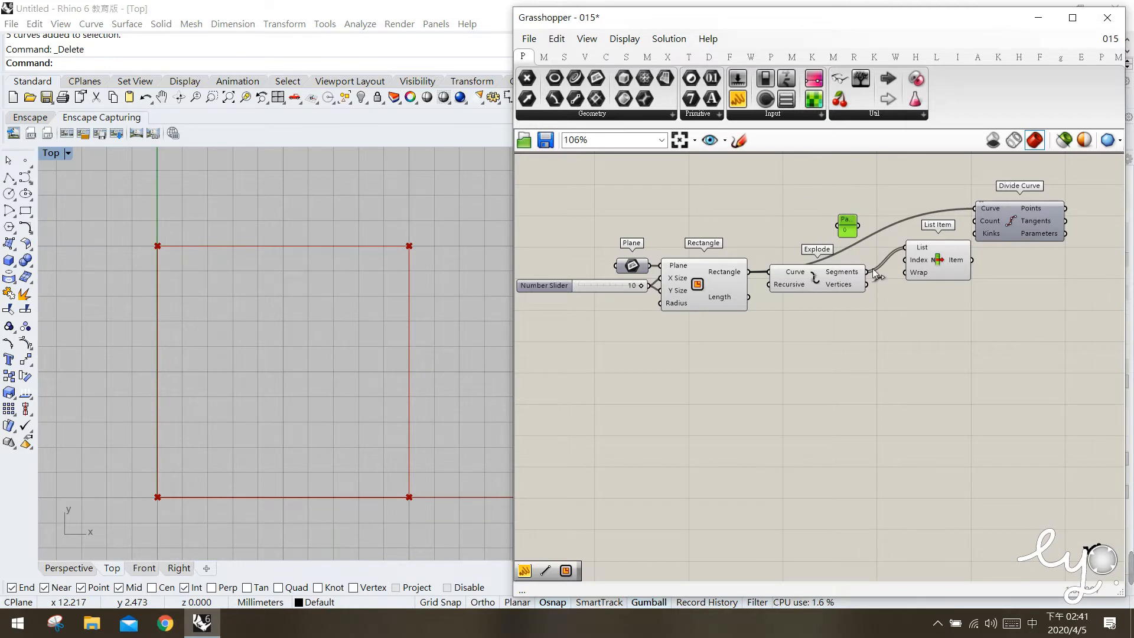
{"action": "left_click", "coordinate": [883, 251]}
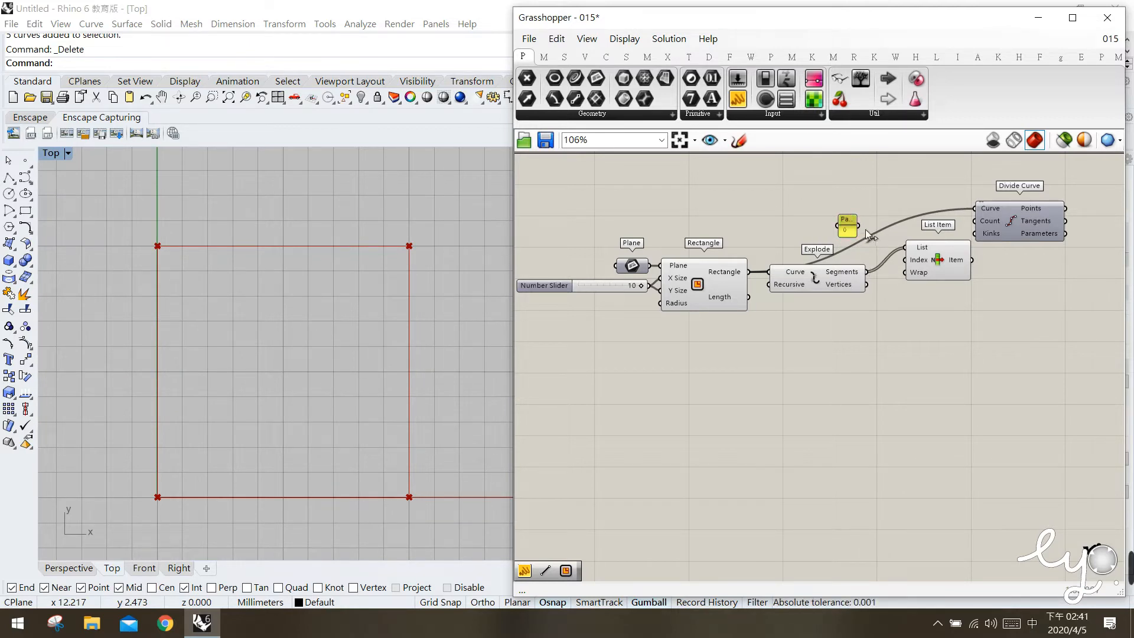
{"action": "left_click_drag", "start_coordinate": [858, 225], "coordinate": [907, 260]}
{"action": "left_click_drag", "start_coordinate": [849, 228], "coordinate": [856, 245]}
Make three copies of the List Item and its 0 Panel, stacked below the originals with their connections kept.
{"action": "left_click", "coordinate": [949, 267]}
{"action": "left_click", "coordinate": [931, 383]}
{"action": "left_click", "coordinate": [935, 262]}
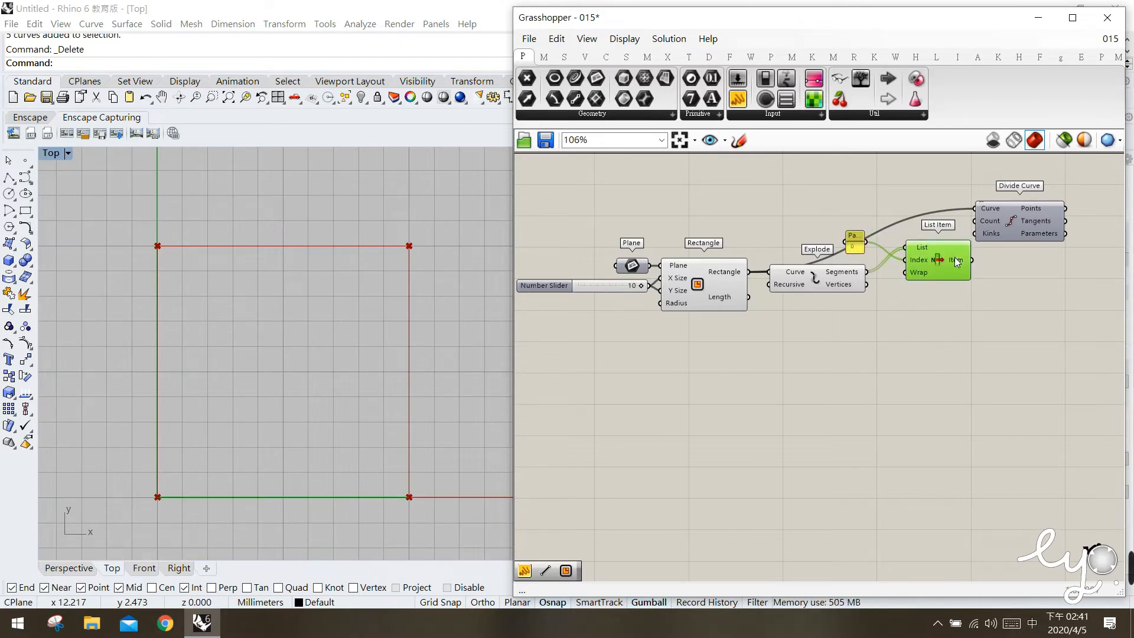
{"action": "left_click", "coordinate": [855, 247], "text": "shift"}
{"action": "left_click_drag", "start_coordinate": [948, 253], "coordinate": [944, 452], "text": "alt"}
{"action": "left_click", "coordinate": [973, 430]}
{"action": "left_click", "coordinate": [856, 249]}
Set the three copied index Panels to 1, 2 and 3 from top to bottom.
{"action": "left_click", "coordinate": [858, 313]}
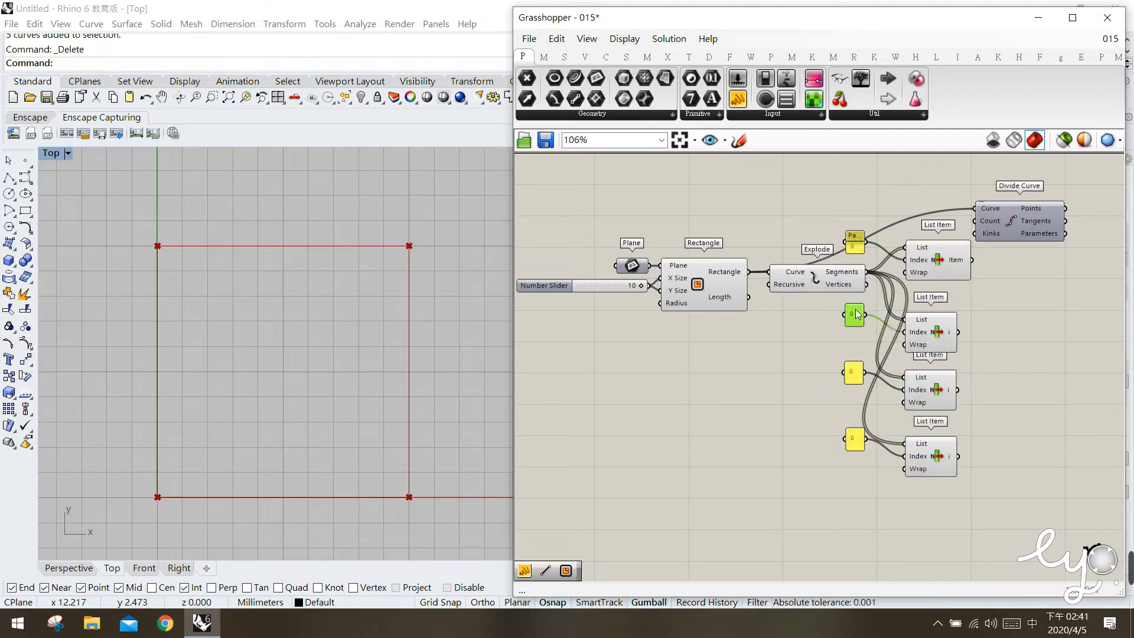
{"action": "double_click", "coordinate": [857, 316]}
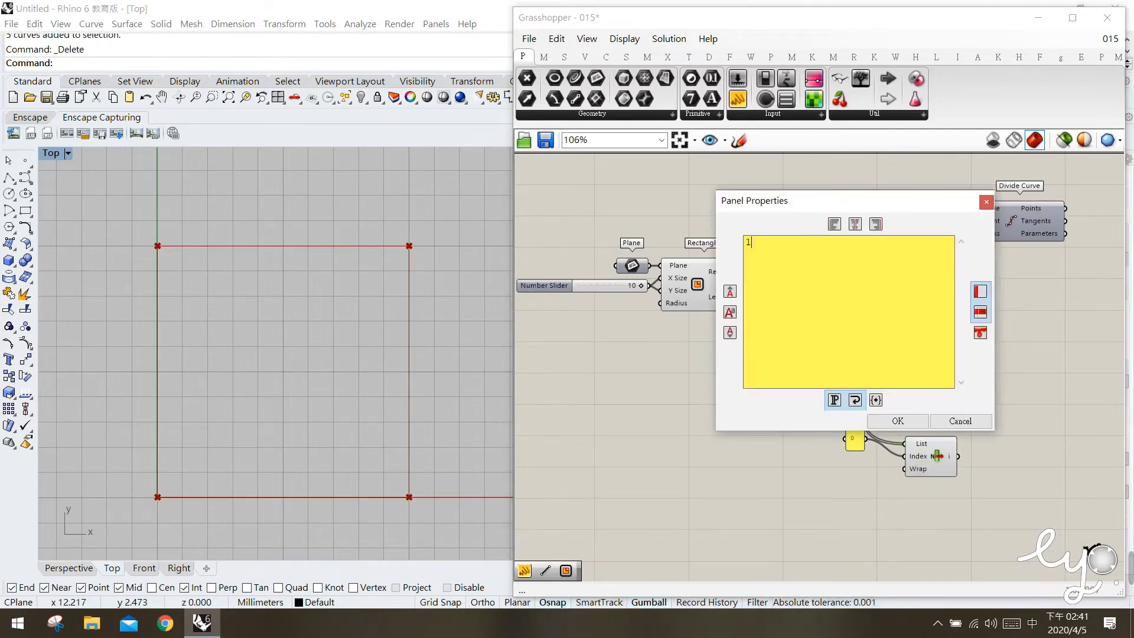
{"action": "left_click", "coordinate": [898, 421]}
{"action": "left_click", "coordinate": [855, 374]}
{"action": "double_click", "coordinate": [854, 373]}
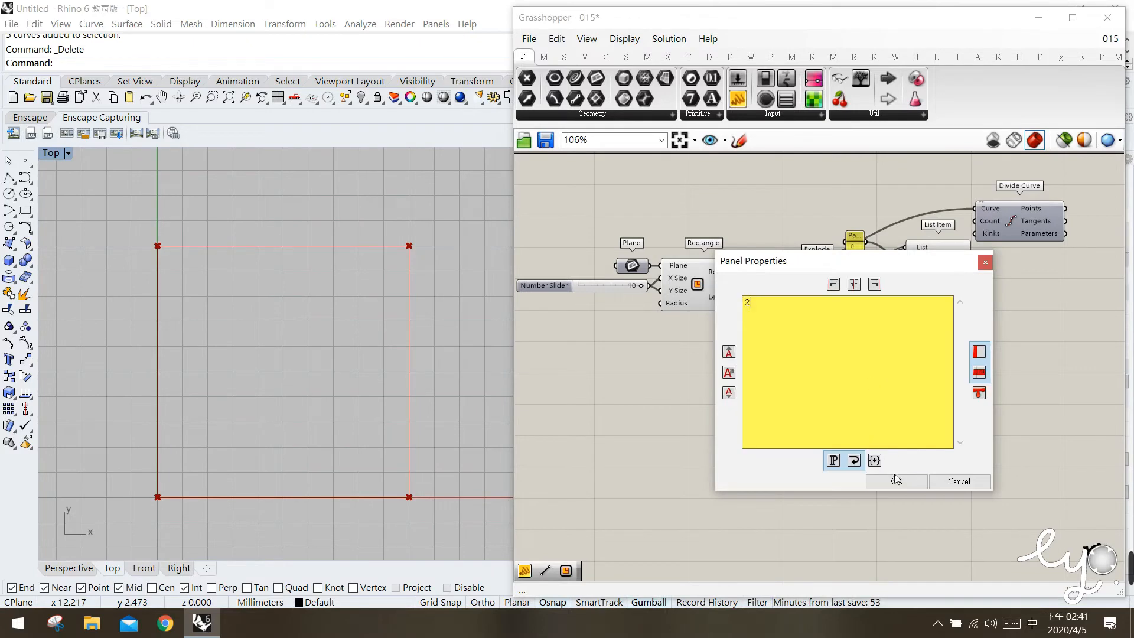
{"action": "left_click", "coordinate": [896, 479]}
{"action": "left_click", "coordinate": [854, 439]}
{"action": "double_click", "coordinate": [854, 438]}
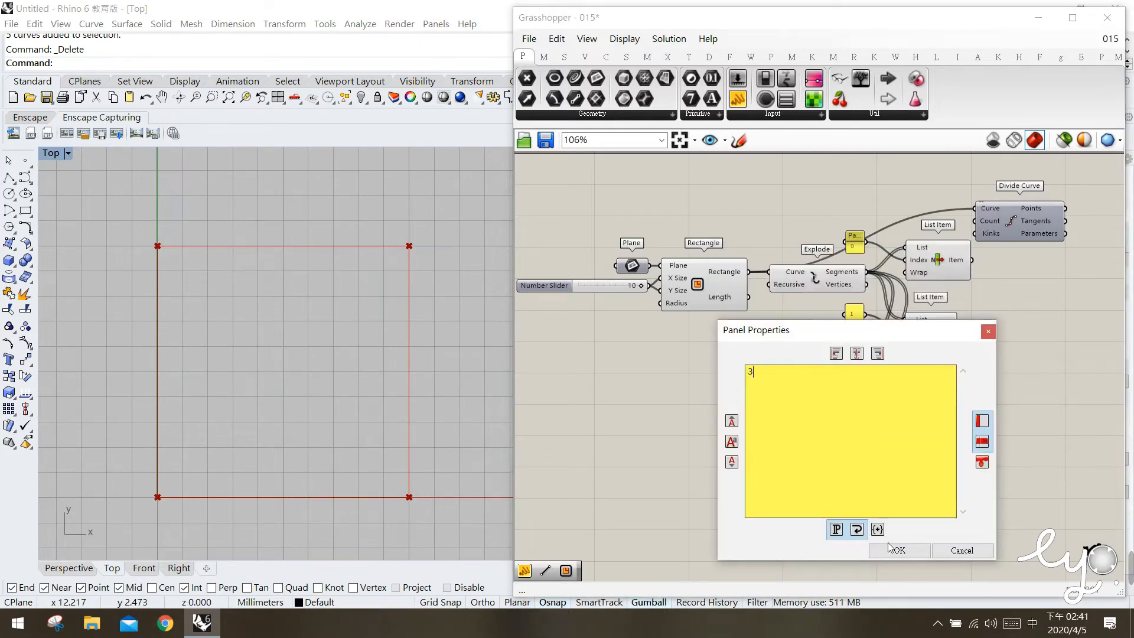
{"action": "left_click", "coordinate": [895, 550]}
{"action": "left_click", "coordinate": [996, 424]}
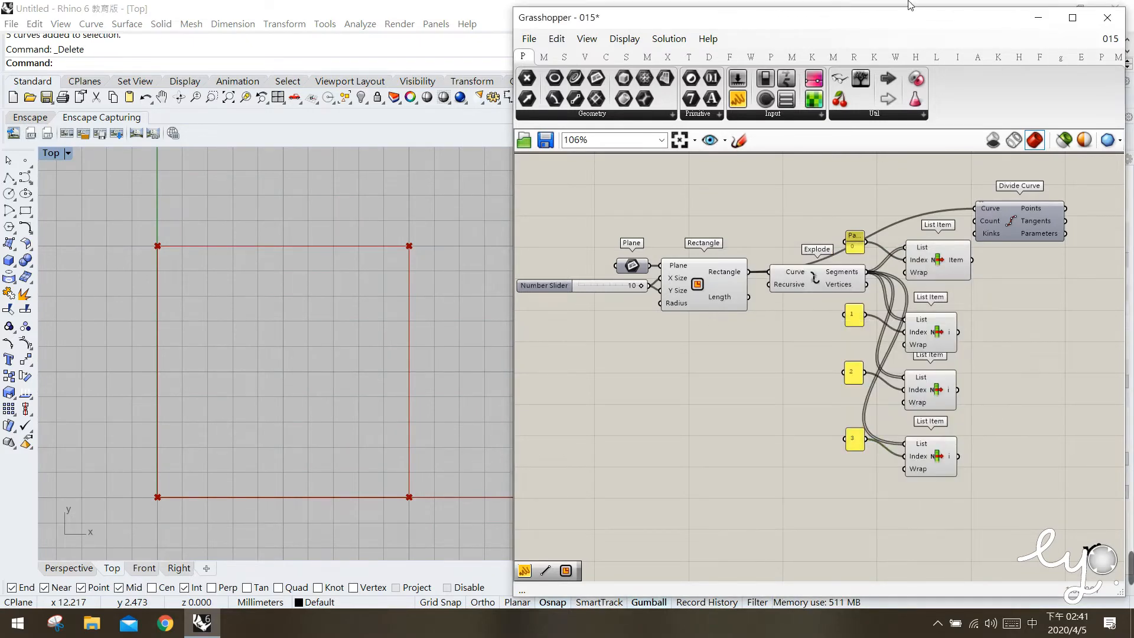
Examine which edge of the square each of the four List Item components returns in the viewport.
{"action": "left_click", "coordinate": [938, 264]}
{"action": "left_click", "coordinate": [939, 340]}
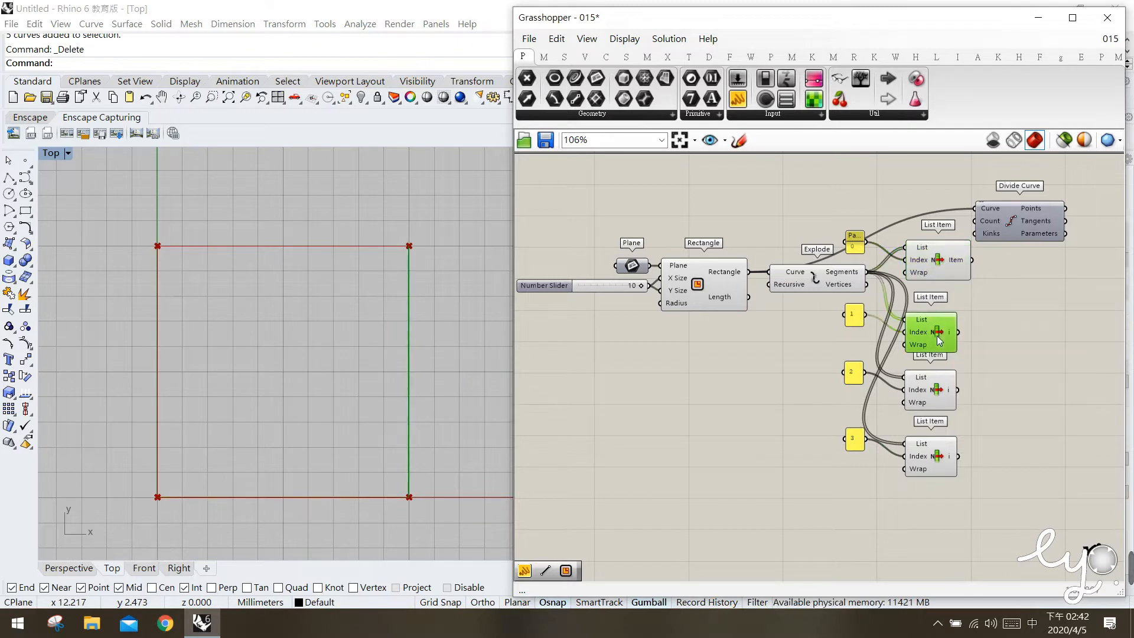
{"action": "left_click", "coordinate": [929, 402]}
{"action": "left_click", "coordinate": [931, 460]}
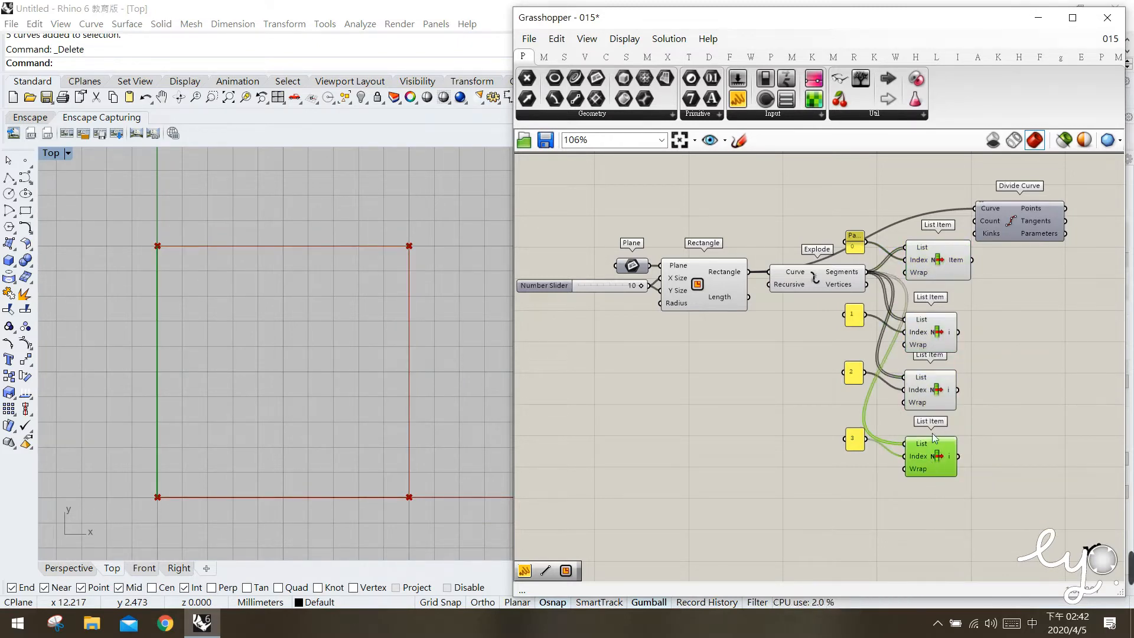
{"action": "left_click", "coordinate": [945, 271]}
{"action": "left_click", "coordinate": [946, 347]}
{"action": "left_click", "coordinate": [950, 390]}
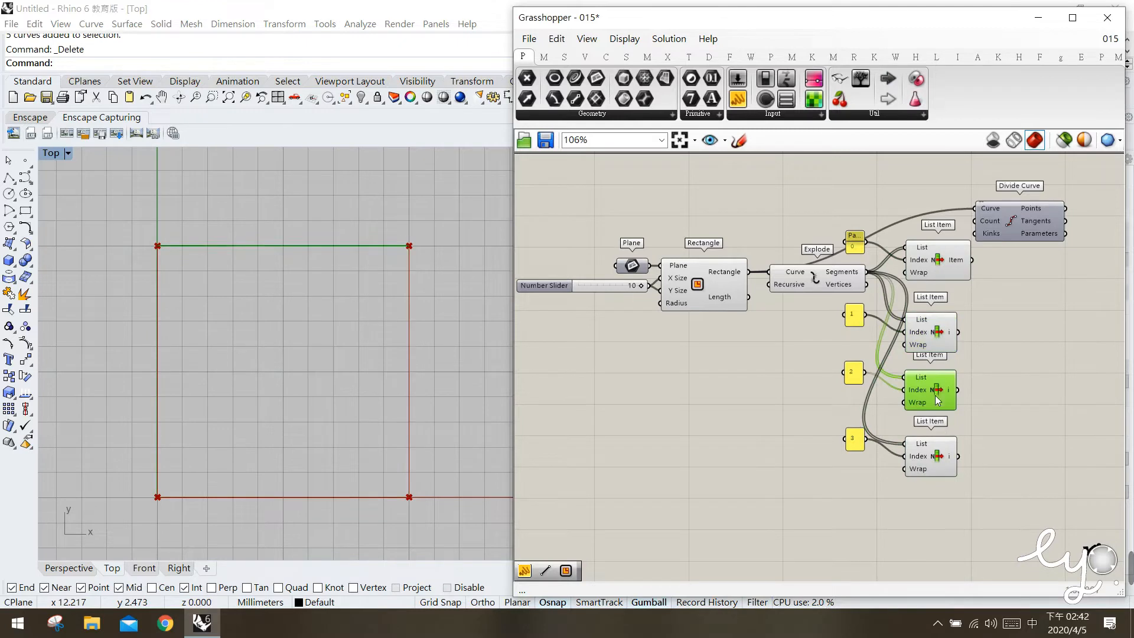
{"action": "left_click", "coordinate": [936, 460]}
{"action": "left_click", "coordinate": [944, 286]}
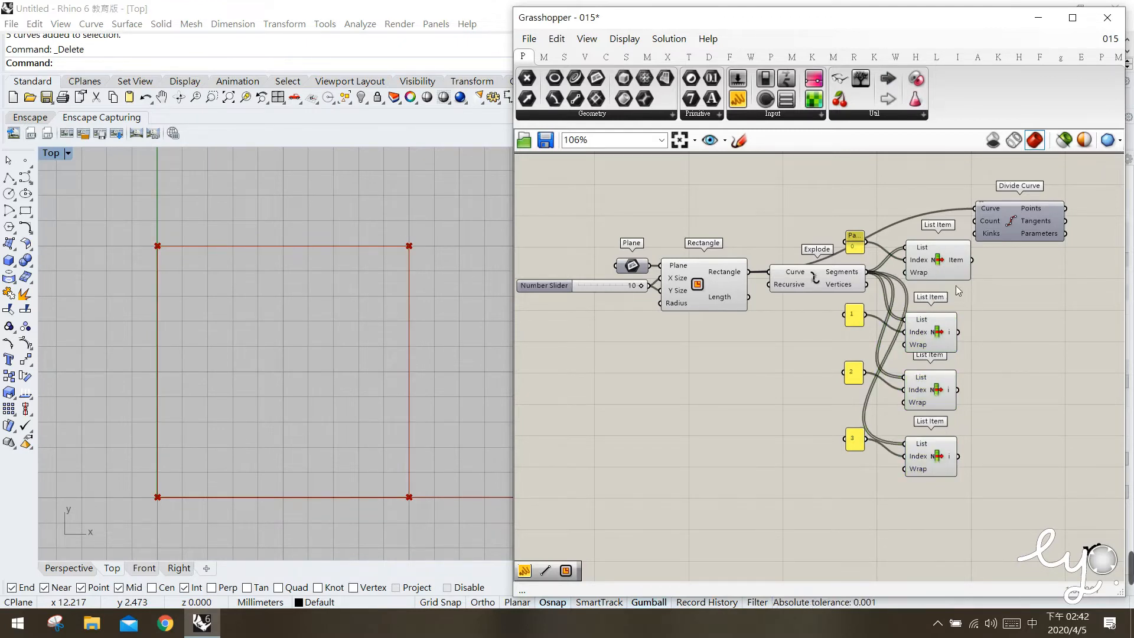
Move Divide Curve beside the first List Item and make three copies below it, one beside each remaining List Item.
{"action": "left_click", "coordinate": [940, 263]}
{"action": "left_click_drag", "start_coordinate": [1005, 212], "coordinate": [1026, 263]}
{"action": "left_click", "coordinate": [1044, 373]}
{"action": "right_click_drag", "start_coordinate": [1046, 379], "coordinate": [982, 364]}
{"action": "left_click_drag", "start_coordinate": [993, 261], "coordinate": [994, 464]}
{"action": "left_click", "coordinate": [924, 477]}
Connect each List Item's output to the Curve input of the Divide Curve component beside it.
{"action": "left_click", "coordinate": [887, 242]}
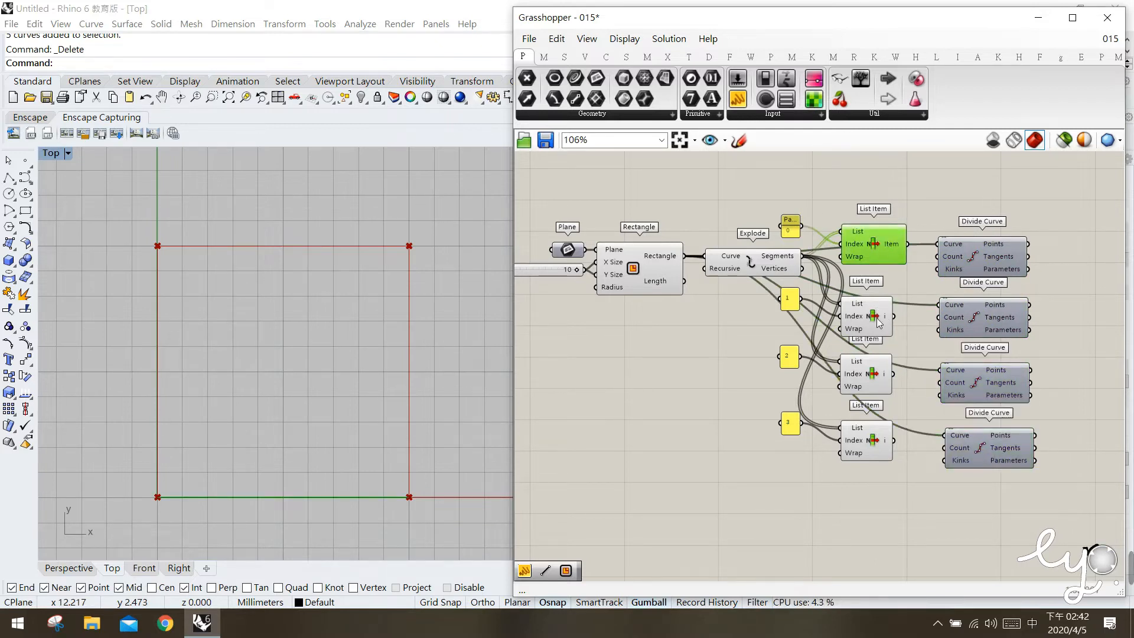
{"action": "left_click", "coordinate": [879, 322]}
{"action": "left_click_drag", "start_coordinate": [893, 374], "coordinate": [939, 371]}
{"action": "left_click_drag", "start_coordinate": [893, 440], "coordinate": [945, 435]}
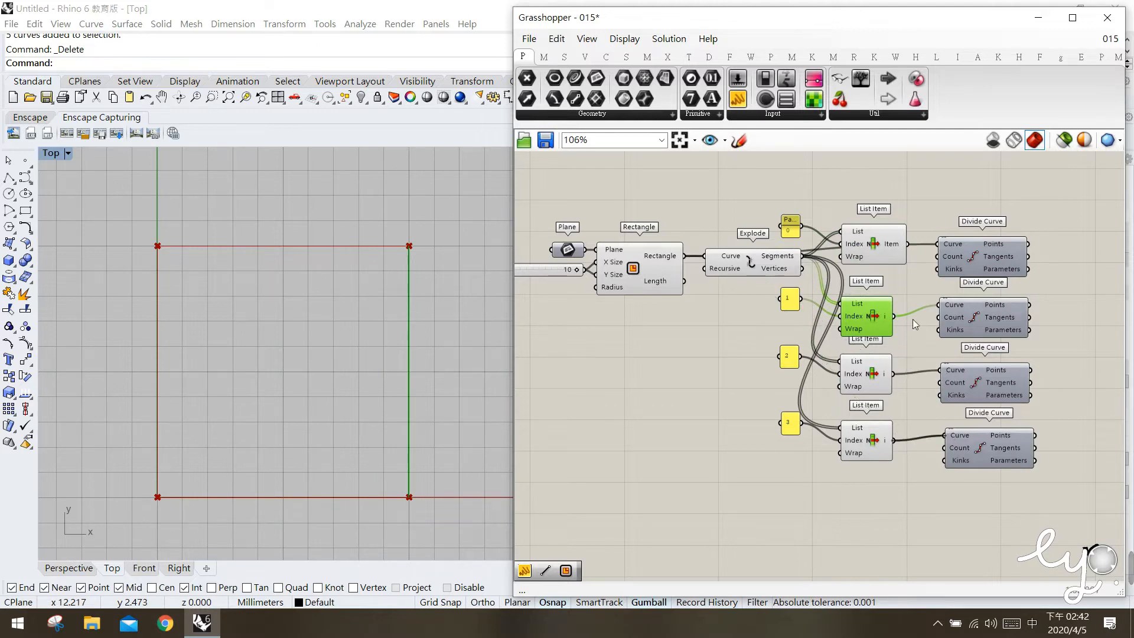
{"action": "left_click", "coordinate": [899, 244]}
{"action": "left_click_drag", "start_coordinate": [908, 244], "coordinate": [937, 244]}
{"action": "left_click", "coordinate": [901, 379]}
Turn on the preview of all four Divide Curve components.
{"action": "left_click", "coordinate": [984, 257]}
{"action": "middle_click", "coordinate": [979, 268]}
{"action": "left_click", "coordinate": [1006, 241]}
{"action": "left_click", "coordinate": [1005, 490]}
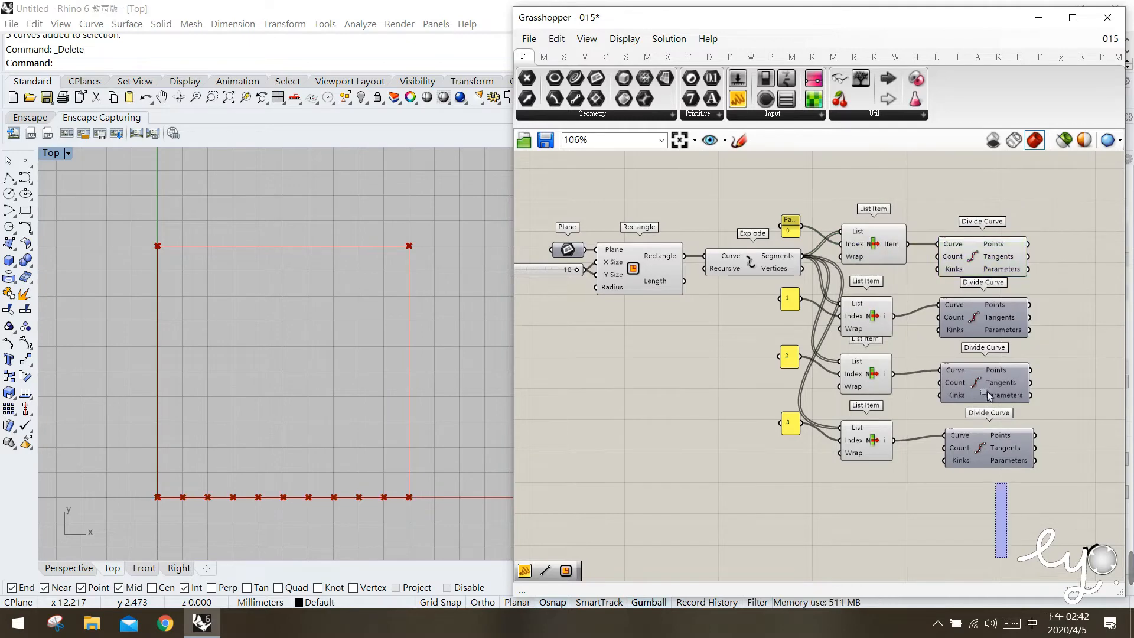
{"action": "left_click_drag", "start_coordinate": [1004, 488], "coordinate": [967, 311]}
{"action": "middle_click", "coordinate": [968, 313]}
{"action": "left_click", "coordinate": [995, 288]}
{"action": "left_click", "coordinate": [926, 398]}
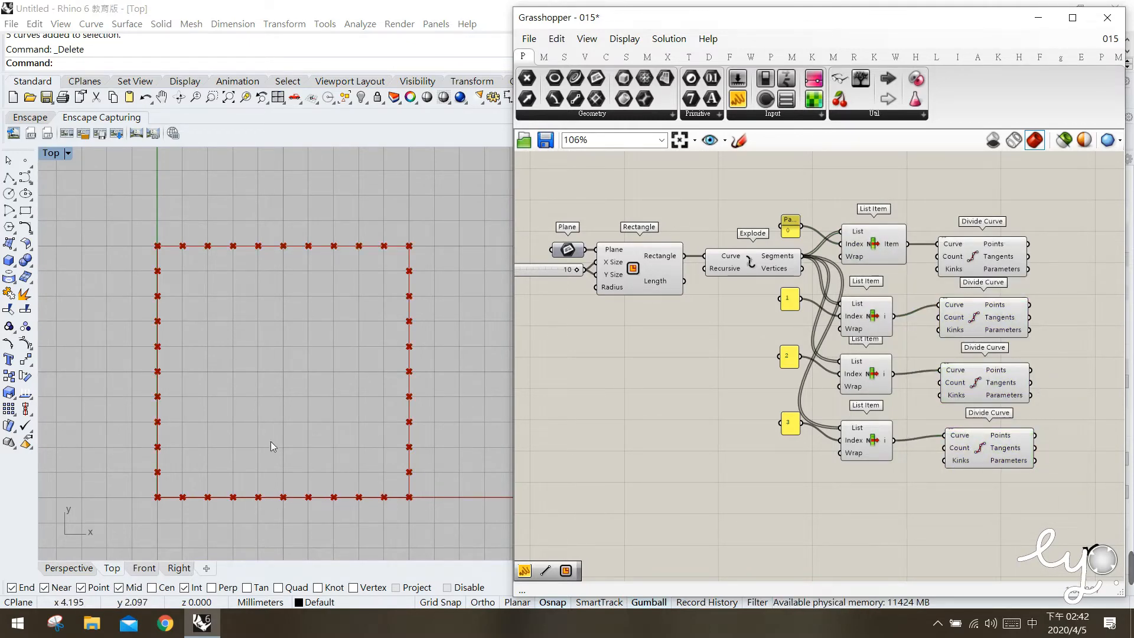
Place a Point List component beyond the first Divide Curve component.
{"action": "right_click_drag", "start_coordinate": [971, 397], "coordinate": [890, 396]}
{"action": "left_click", "coordinate": [709, 57]}
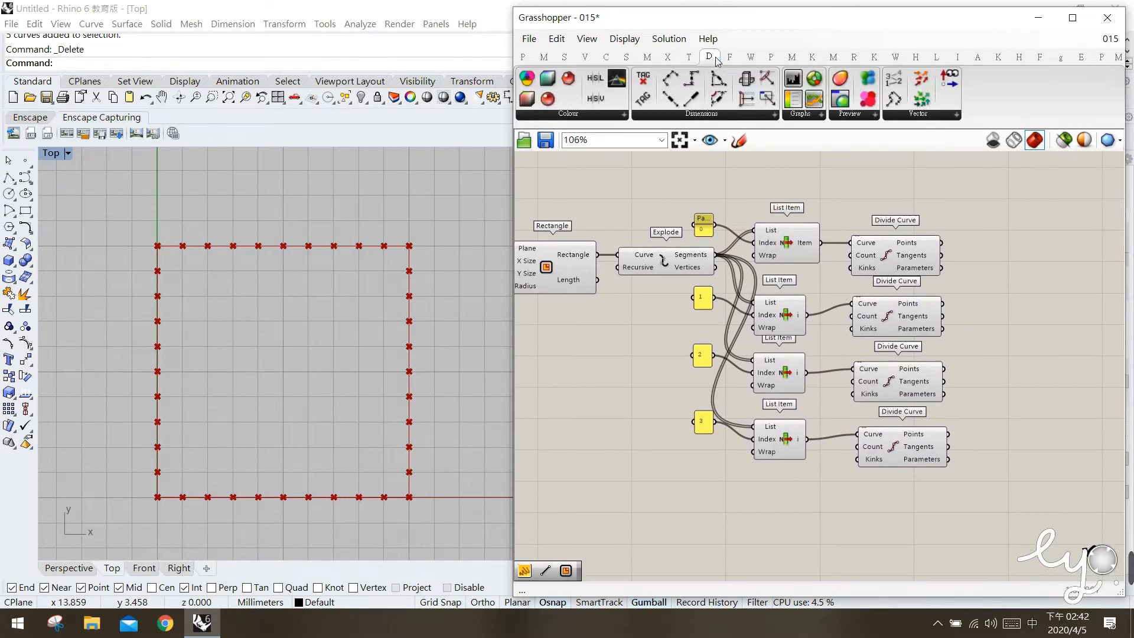
{"action": "left_click_drag", "start_coordinate": [894, 89], "coordinate": [1031, 242]}
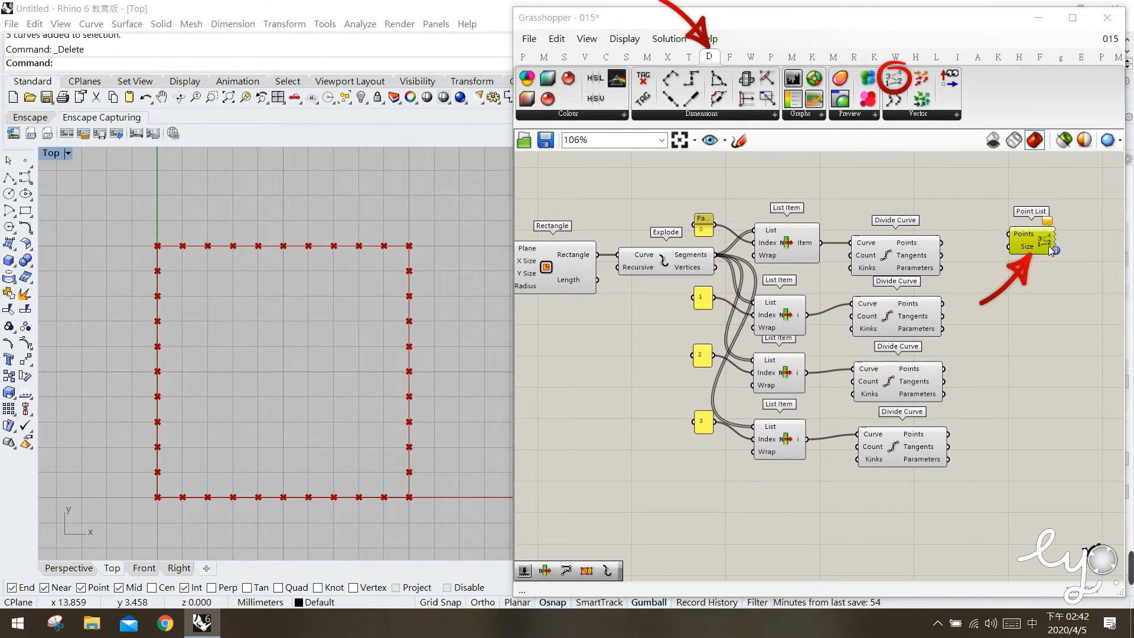
Connect the first Divide Curve's Points output to the Point List's Points input and shift the Point List slightly higher.
{"action": "left_click", "coordinate": [884, 254]}
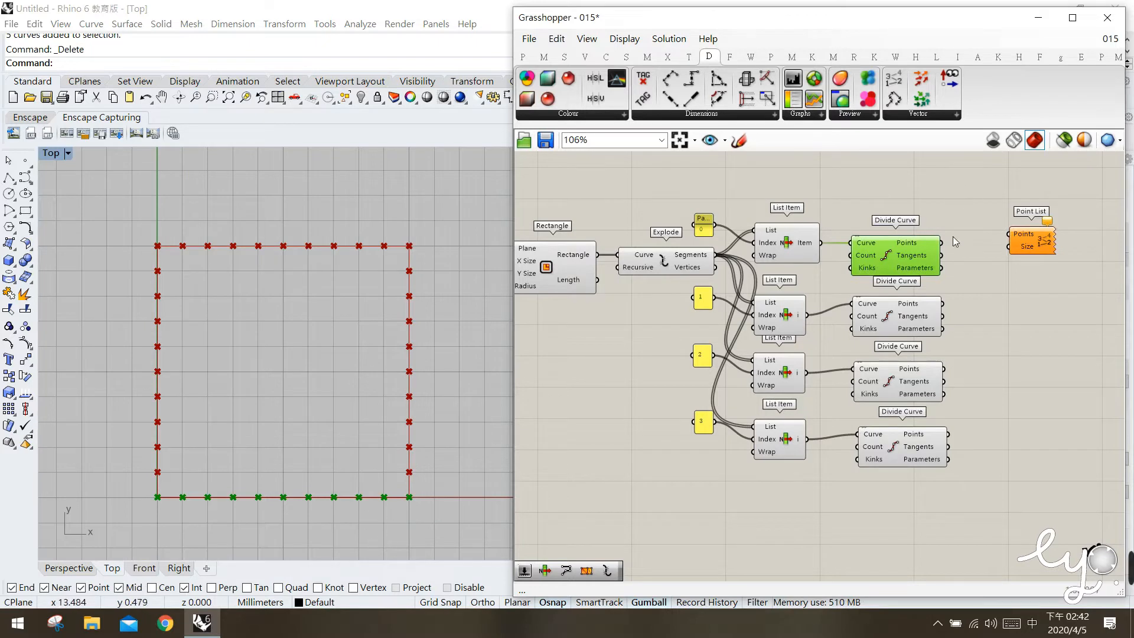
{"action": "left_click_drag", "start_coordinate": [943, 243], "coordinate": [1011, 233]}
{"action": "left_click_drag", "start_coordinate": [1041, 240], "coordinate": [1047, 225]}
{"action": "left_click_drag", "start_coordinate": [1004, 330], "coordinate": [1008, 359]}
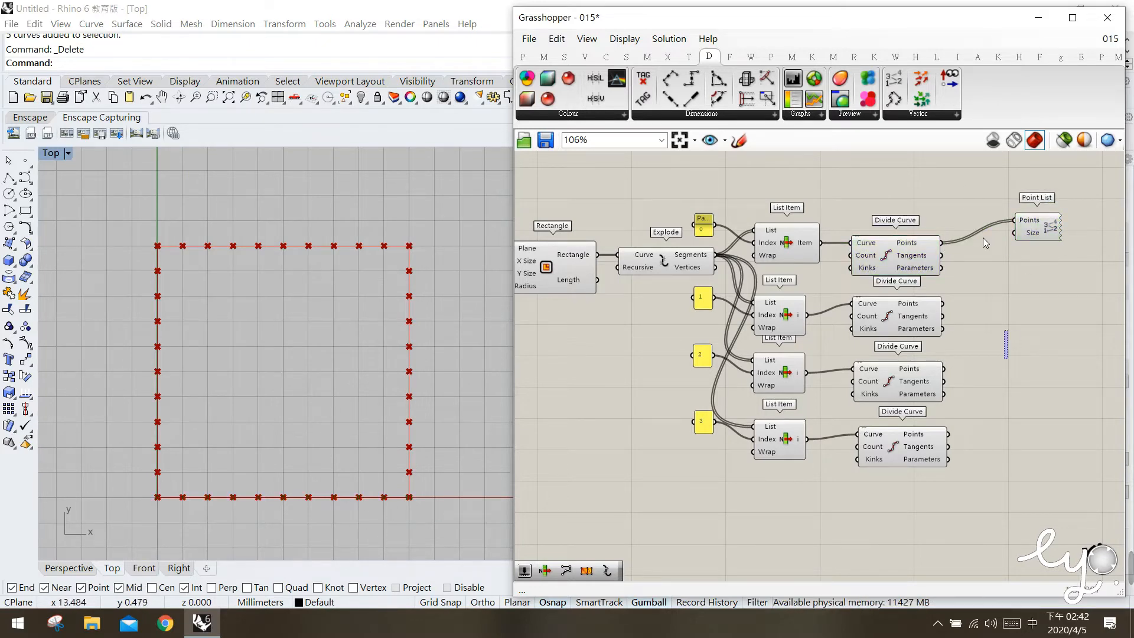
Add a number slider with the value 1 and connect it to the Point List's Size input.
{"action": "double_click", "coordinate": [942, 189]}
{"action": "type", "text": "Number Slider"}
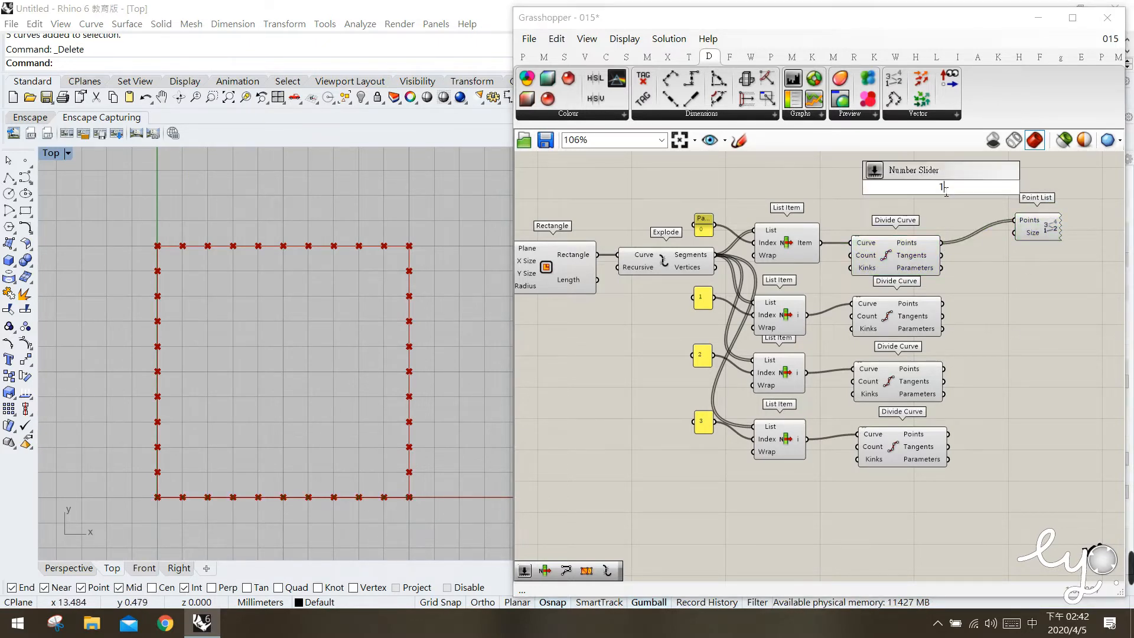
{"action": "key", "text": "Return"}
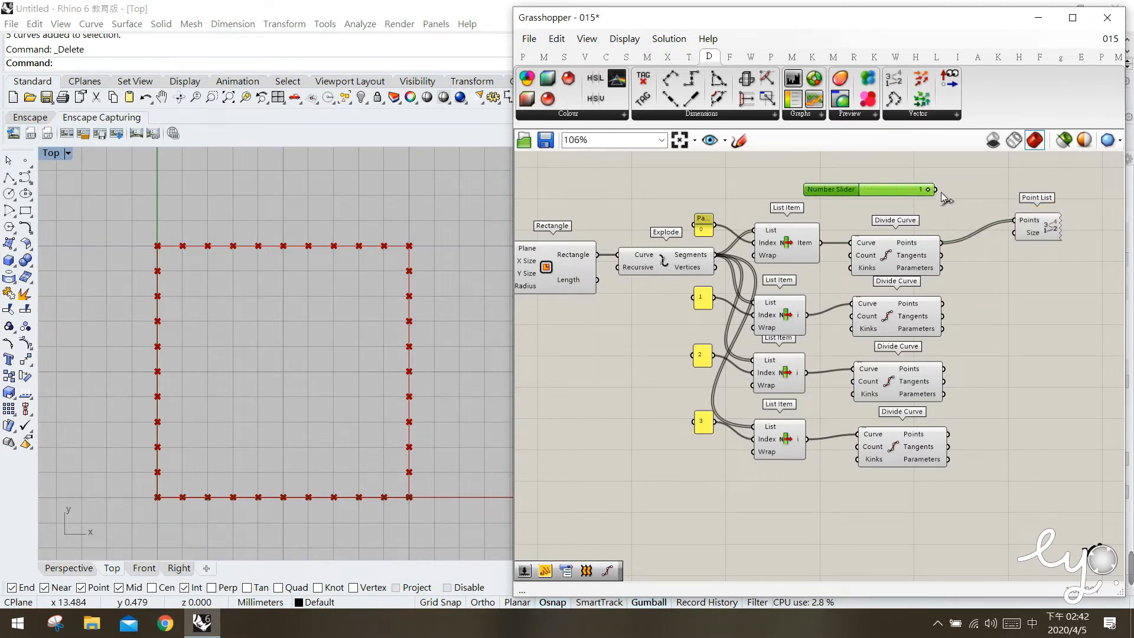
{"action": "left_click_drag", "start_coordinate": [1022, 235], "coordinate": [1022, 234]}
{"action": "left_click", "coordinate": [1034, 385]}
{"action": "left_click", "coordinate": [1050, 228]}
{"action": "left_click", "coordinate": [1040, 281]}
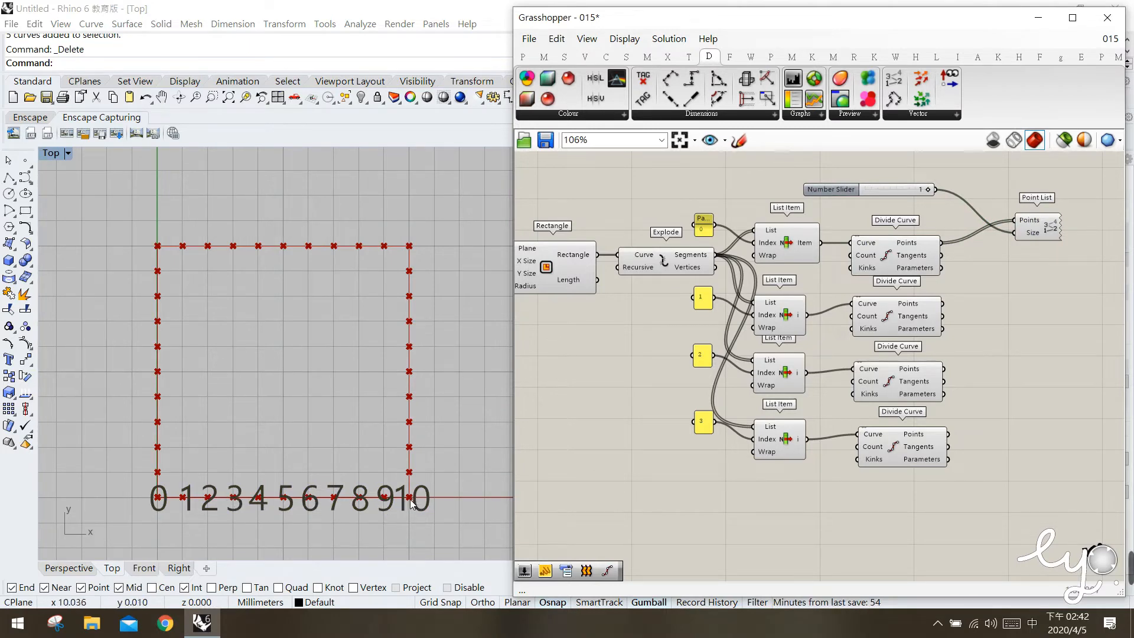
Copy the Point List below the original and connect the second Divide Curve's Points output to the copy's Points input.
{"action": "left_click_drag", "start_coordinate": [1031, 231], "coordinate": [1061, 301]}
{"action": "left_click", "coordinate": [904, 317]}
{"action": "left_click_drag", "start_coordinate": [944, 303], "coordinate": [1028, 283]}
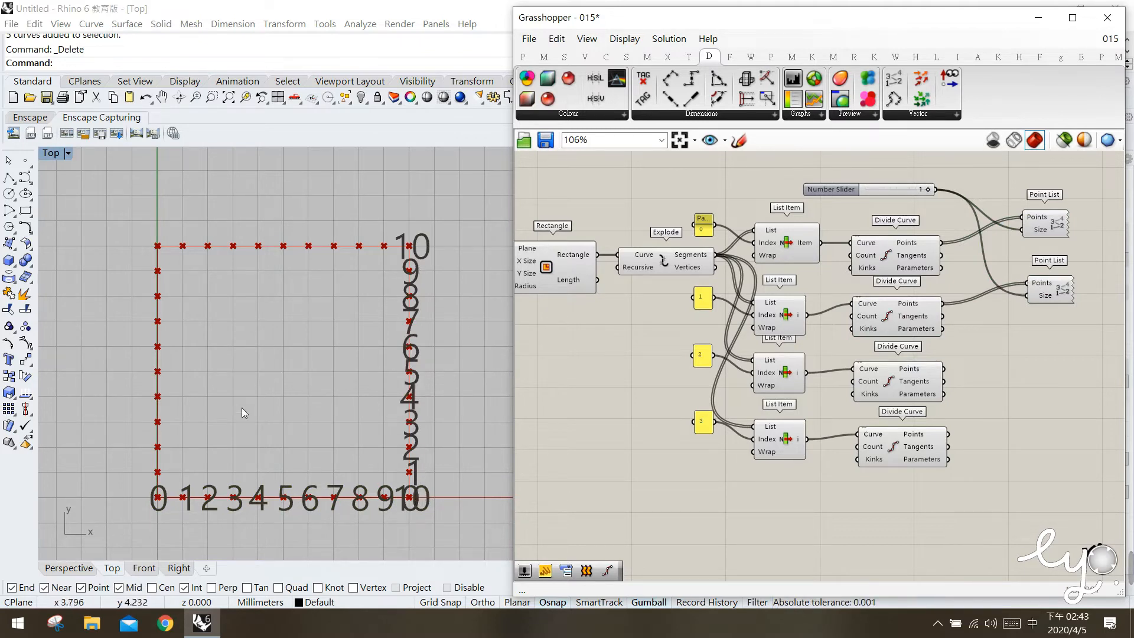
{"action": "left_click", "coordinate": [898, 268]}
{"action": "left_click", "coordinate": [905, 315]}
{"action": "left_click", "coordinate": [895, 261]}
{"action": "left_click", "coordinate": [898, 320]}
{"action": "left_click", "coordinate": [986, 349]}
Draw three separate polylines joining points 0, 1 and 2 on the square's lower edge to the same-numbered points on its right edge.
{"action": "left_click", "coordinate": [8, 177]}
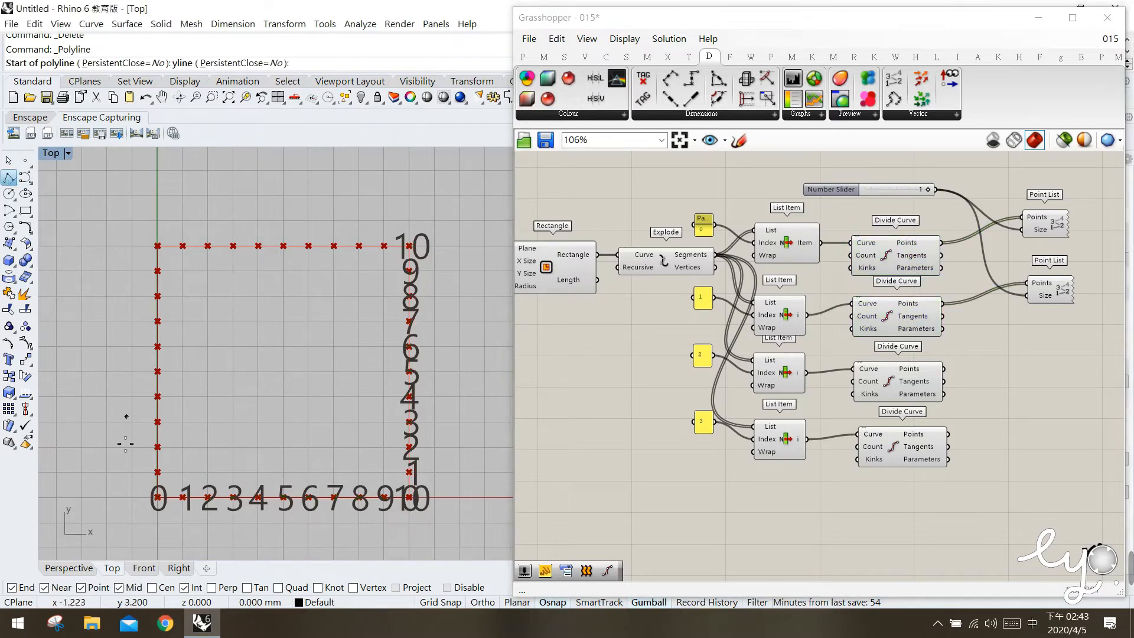
{"action": "left_click", "coordinate": [171, 502]}
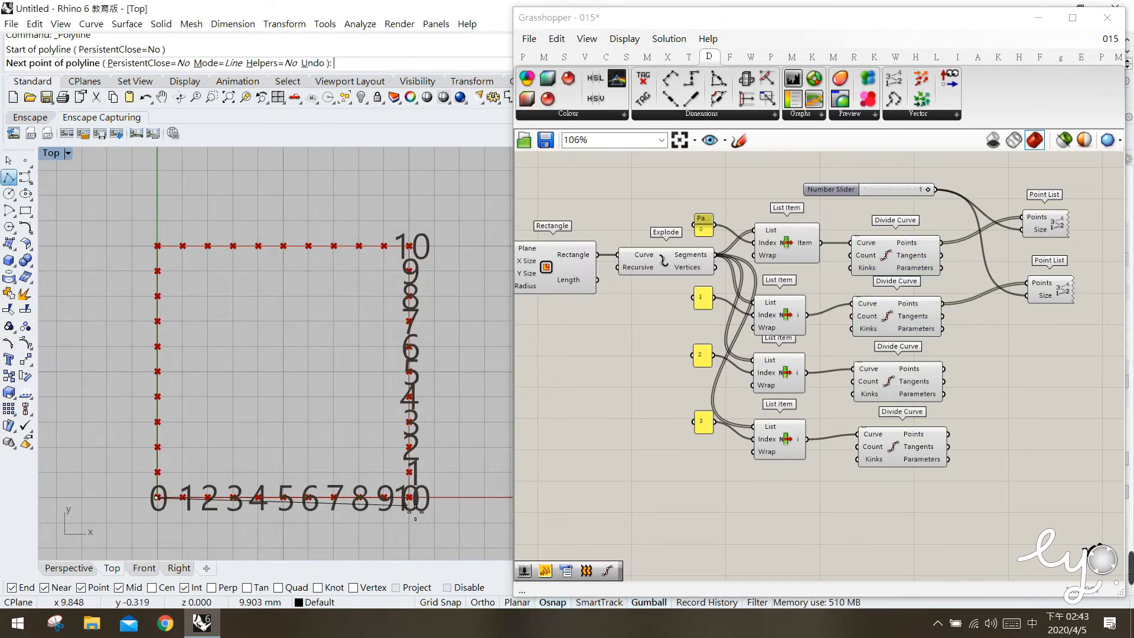
{"action": "left_click", "coordinate": [418, 499]}
{"action": "key", "text": "Return"}
{"action": "key", "text": "Return"}
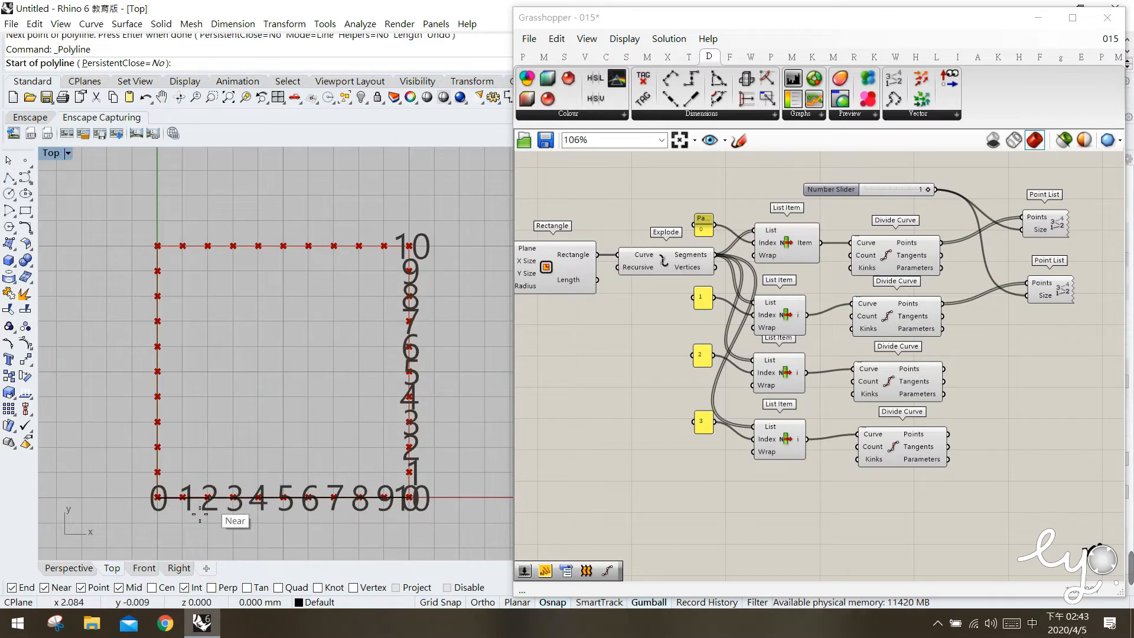
{"action": "left_click", "coordinate": [183, 498]}
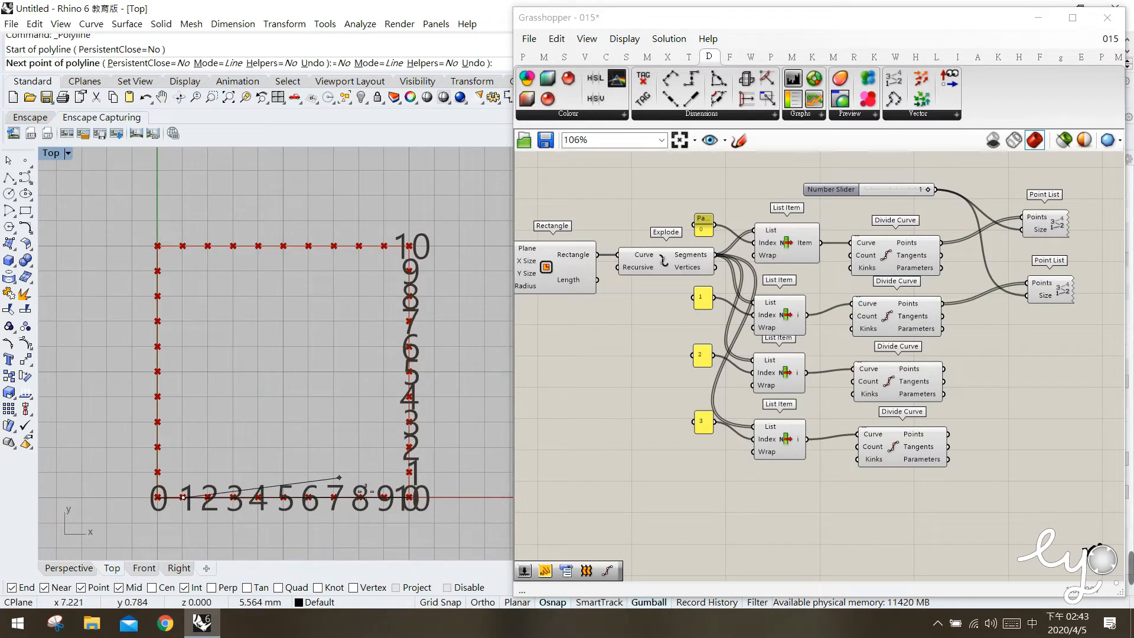
{"action": "left_click", "coordinate": [412, 474]}
{"action": "key", "text": "Return"}
{"action": "key", "text": "Return"}
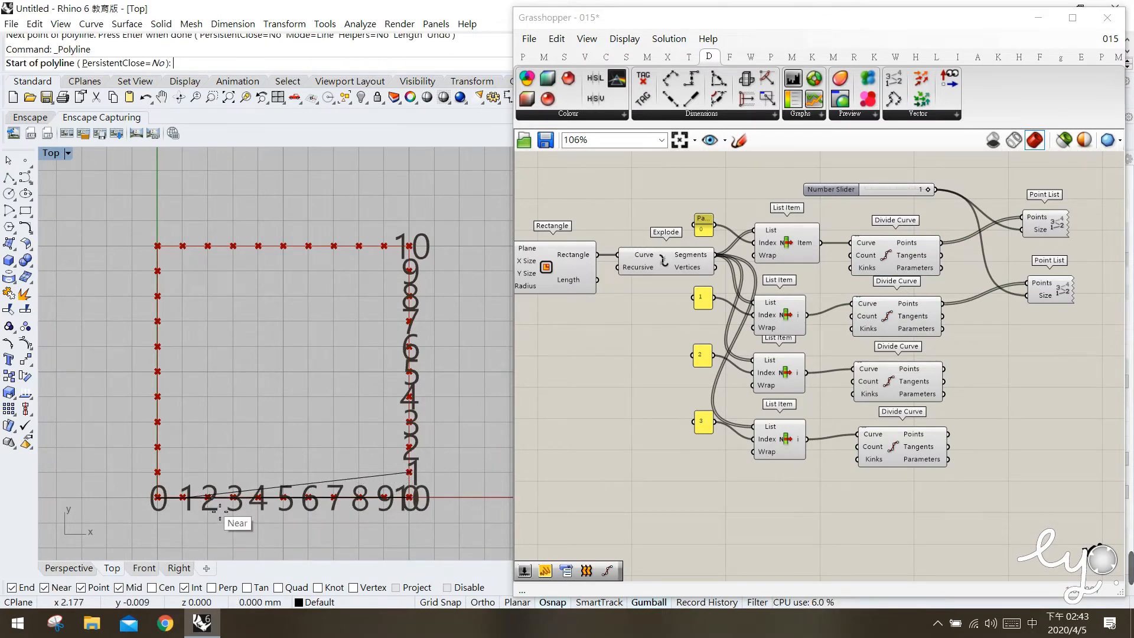
{"action": "left_click", "coordinate": [211, 499]}
{"action": "left_click", "coordinate": [411, 448]}
{"action": "key", "text": "Return"}
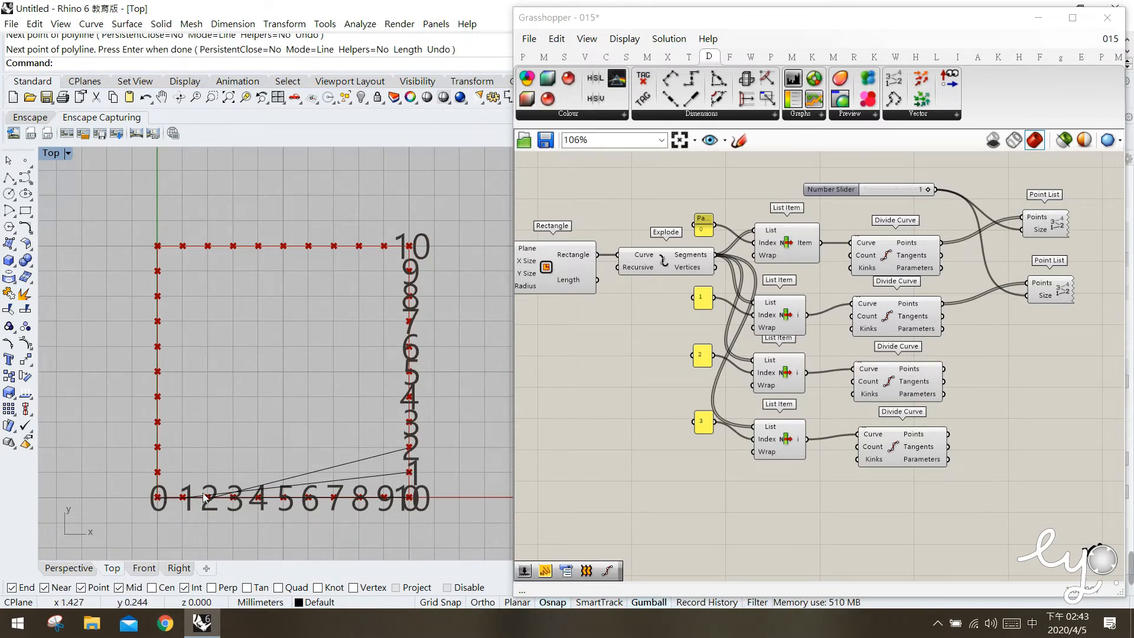
Delete both Point List components and the number slider that feeds their size.
{"action": "left_click_drag", "start_coordinate": [1072, 353], "coordinate": [1012, 195]}
{"action": "key", "text": "Delete"}
{"action": "left_click", "coordinate": [881, 189]}
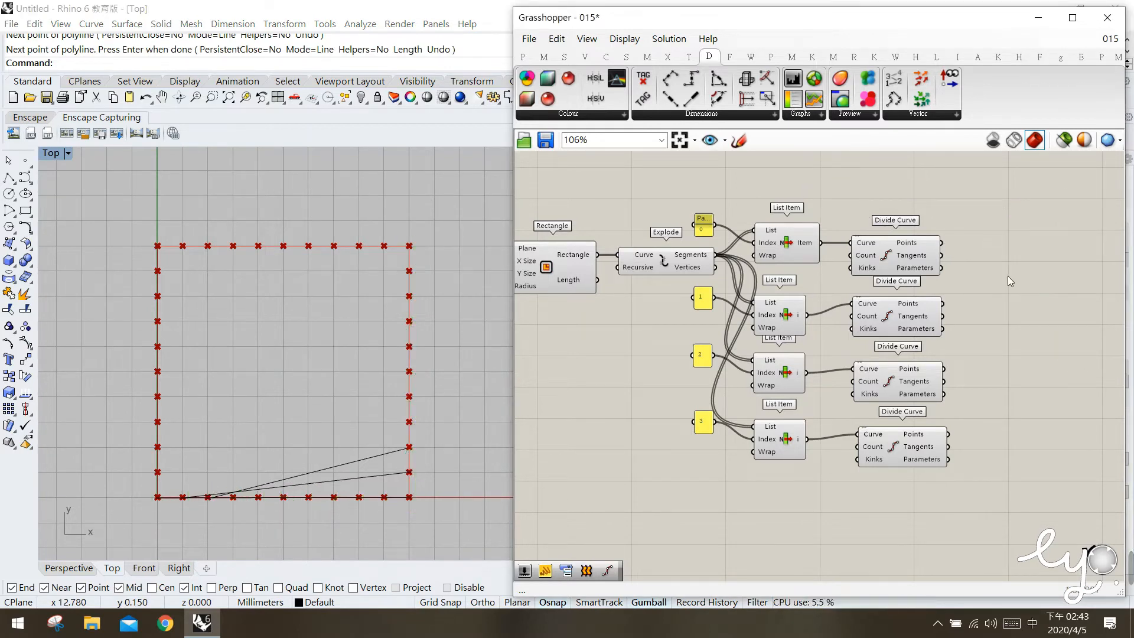
{"action": "key", "text": "Delete"}
Place a Line component beyond the first Divide Curve and delete the three hand-drawn polylines from the Rhino viewport.
{"action": "double_click", "coordinate": [1005, 264]}
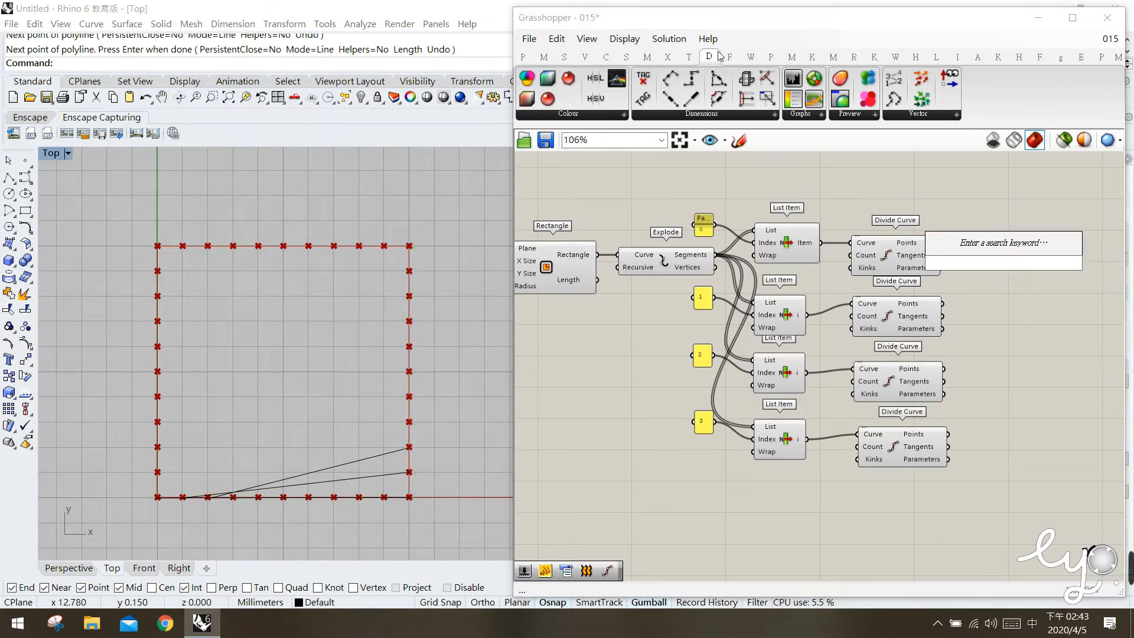
{"action": "left_click", "coordinate": [605, 57]}
{"action": "left_click_drag", "start_coordinate": [713, 89], "coordinate": [1031, 260]}
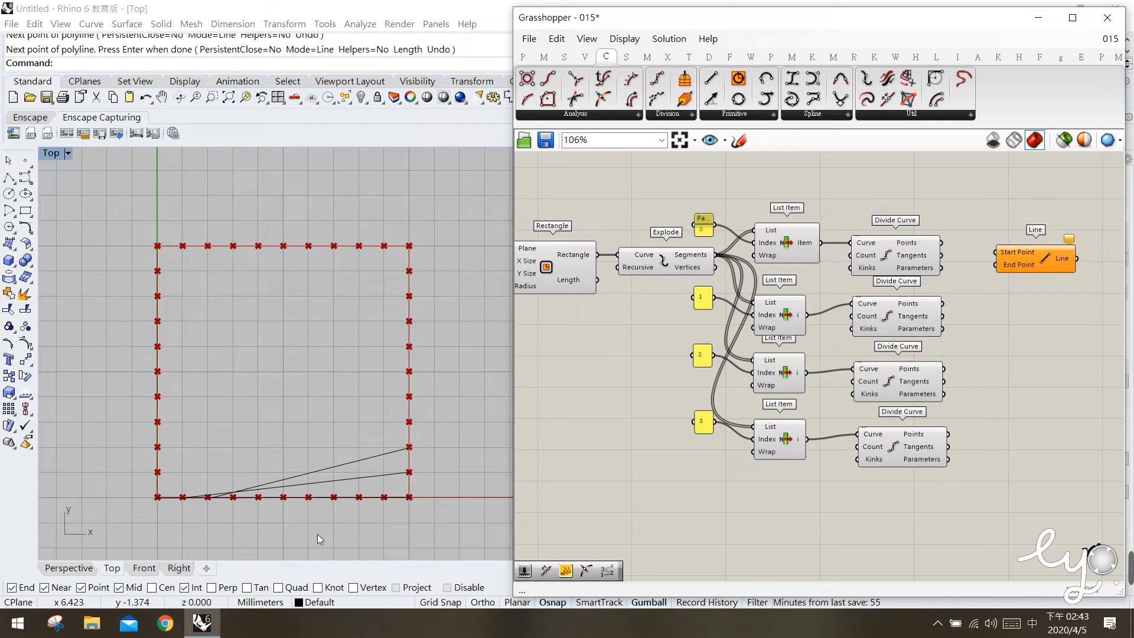
{"action": "left_click_drag", "start_coordinate": [393, 504], "coordinate": [299, 405]}
{"action": "key", "text": "Delete"}
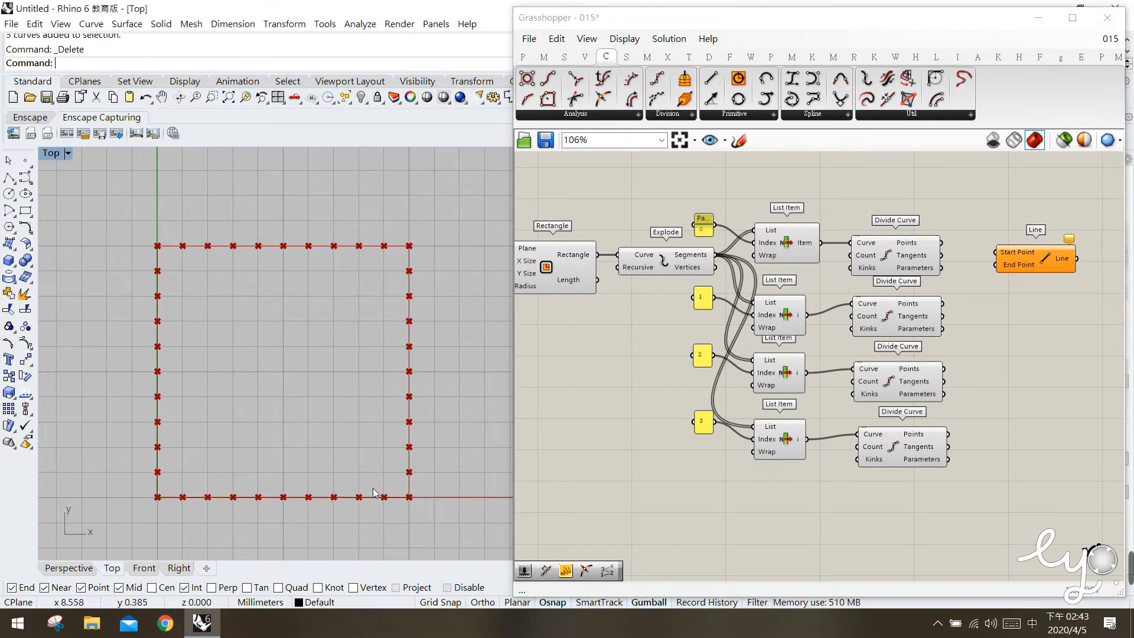
Connect the first Divide Curve's Points to the Line's Start Point and the second Divide Curve's Points to its End Point.
{"action": "left_click", "coordinate": [902, 260]}
{"action": "left_click_drag", "start_coordinate": [942, 243], "coordinate": [1009, 252]}
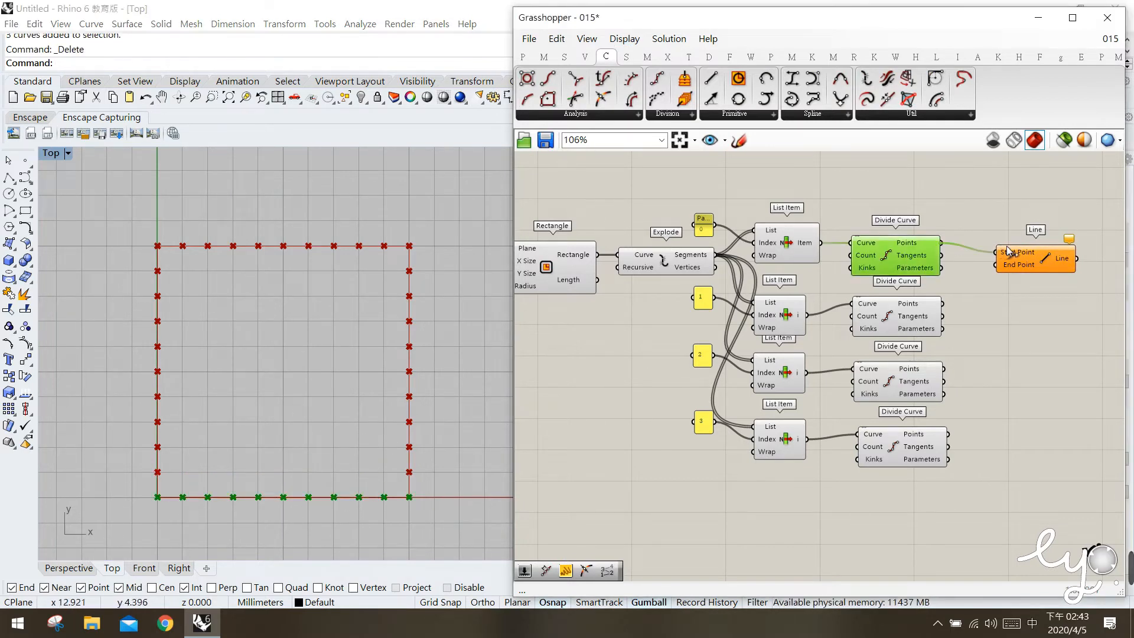
{"action": "left_click_drag", "start_coordinate": [897, 251], "coordinate": [900, 248]}
{"action": "left_click_drag", "start_coordinate": [901, 321], "coordinate": [1045, 248]}
{"action": "left_click", "coordinate": [1041, 267]}
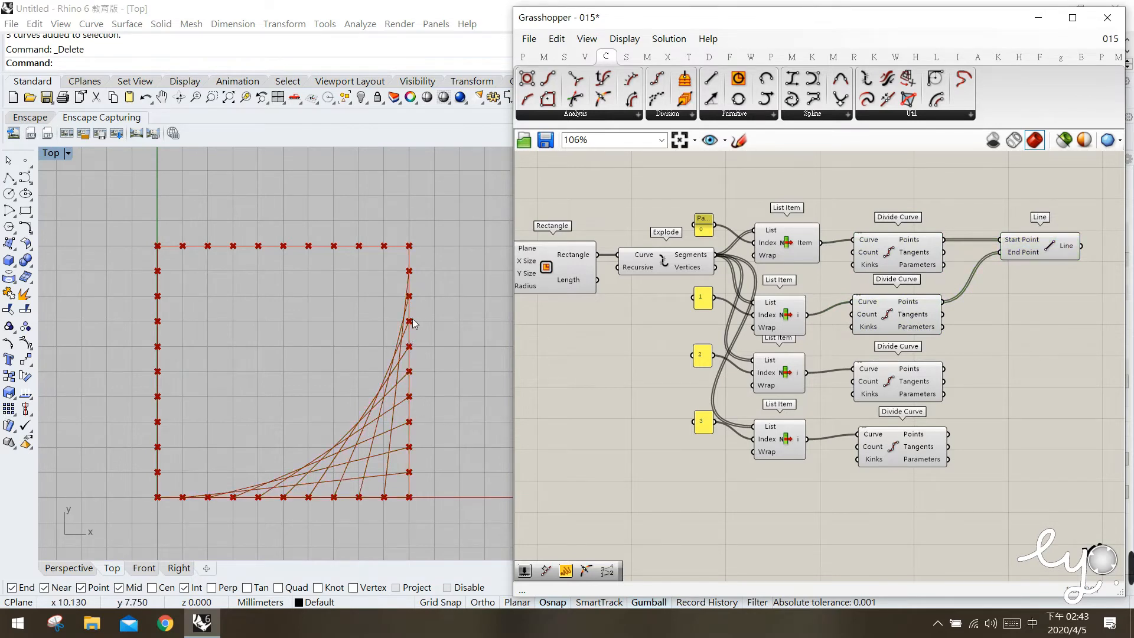
{"action": "left_click", "coordinate": [1029, 239]}
{"action": "left_click", "coordinate": [1010, 322]}
{"action": "left_click", "coordinate": [911, 254]}
{"action": "left_click", "coordinate": [913, 319]}
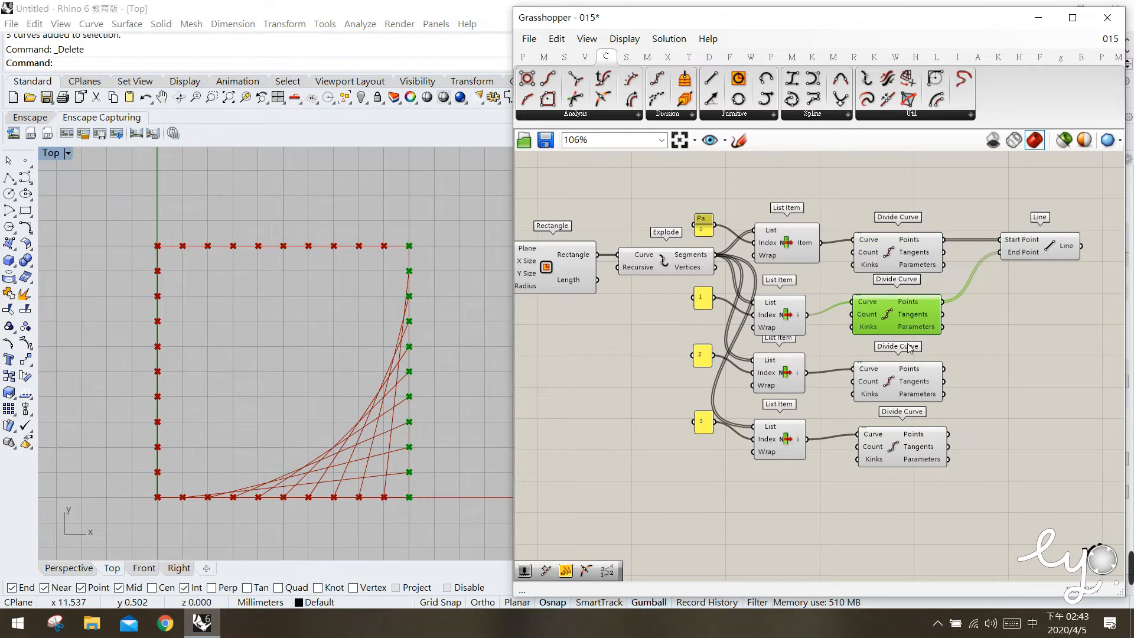
Copy the Line below the first, with the second Divide Curve's Points as Start Point and the third's as End Point.
{"action": "left_click", "coordinate": [1037, 254]}
{"action": "left_click_drag", "start_coordinate": [1046, 292], "coordinate": [1046, 326], "text": "alt"}
{"action": "left_click", "coordinate": [1008, 421]}
{"action": "left_click", "coordinate": [916, 304]}
{"action": "left_click_drag", "start_coordinate": [967, 306], "coordinate": [1011, 306]}
{"action": "left_click_drag", "start_coordinate": [944, 369], "coordinate": [1053, 369]}
{"action": "left_click", "coordinate": [1022, 388]}
Wire the third and fourth Divide Curves' Points to the Start and End Point of a third Line, and add a fourth Line below.
{"action": "left_click", "coordinate": [959, 381]}
{"action": "left_click_drag", "start_coordinate": [944, 368], "coordinate": [1009, 367]}
{"action": "left_click_drag", "start_coordinate": [949, 434], "coordinate": [1044, 438]}
{"action": "left_click", "coordinate": [1007, 506]}
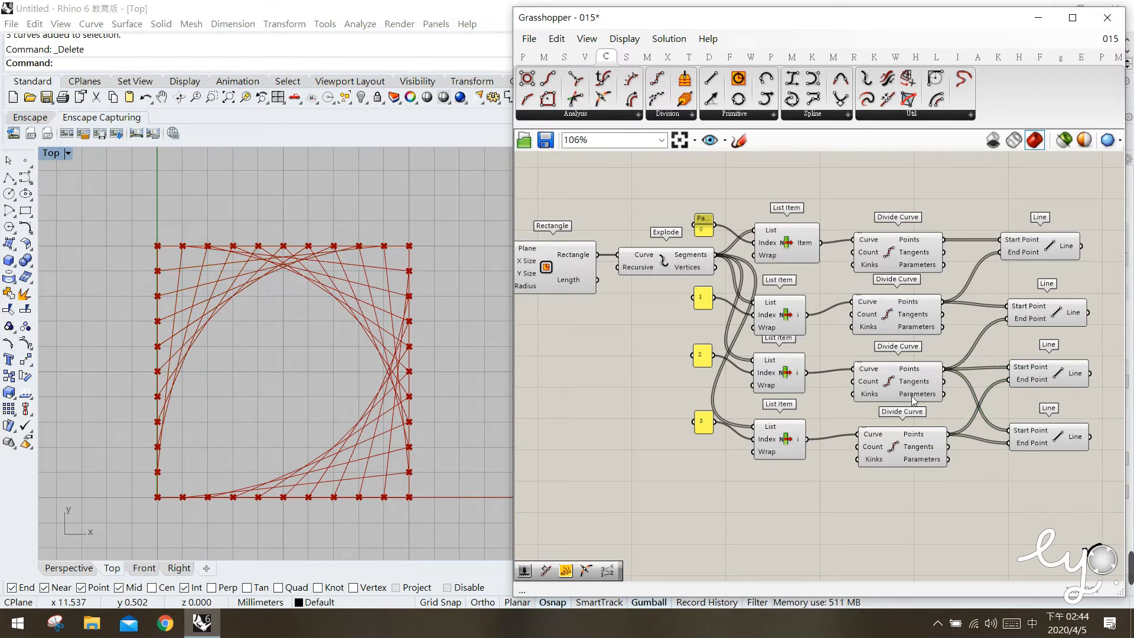
Connect the fourth Divide Curve's Points to the fourth Line's Start Point and the first Divide Curve's Points to its End Point.
{"action": "left_click", "coordinate": [906, 390]}
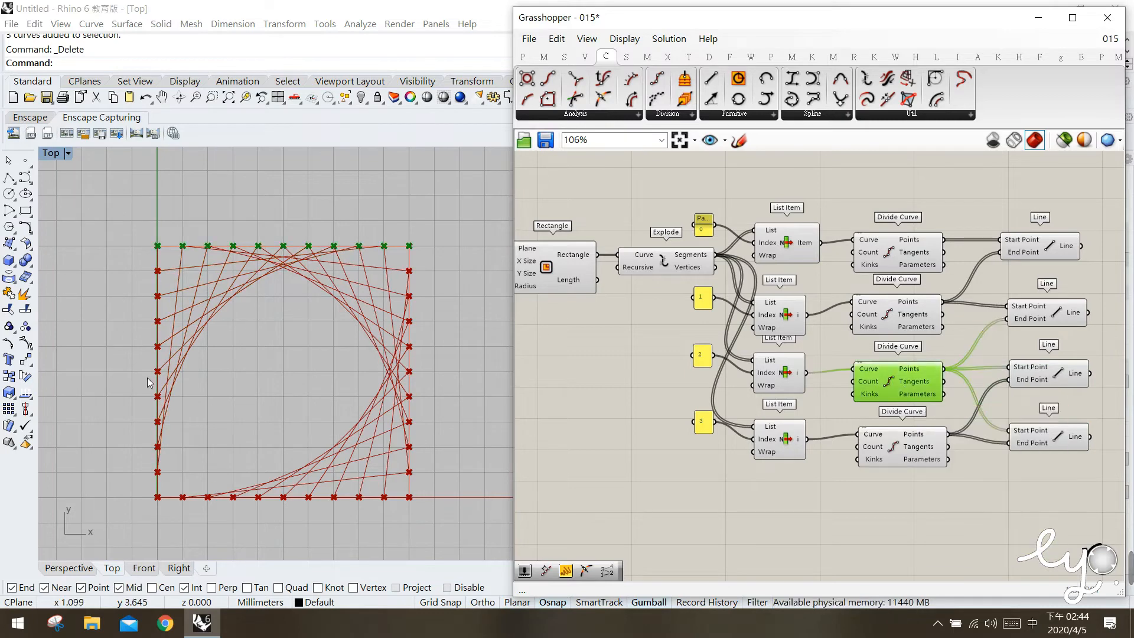
{"action": "left_click", "coordinate": [886, 444]}
{"action": "left_click", "coordinate": [151, 341]}
{"action": "left_click_drag", "start_coordinate": [103, 480], "coordinate": [413, 506]}
{"action": "left_click", "coordinate": [912, 232]}
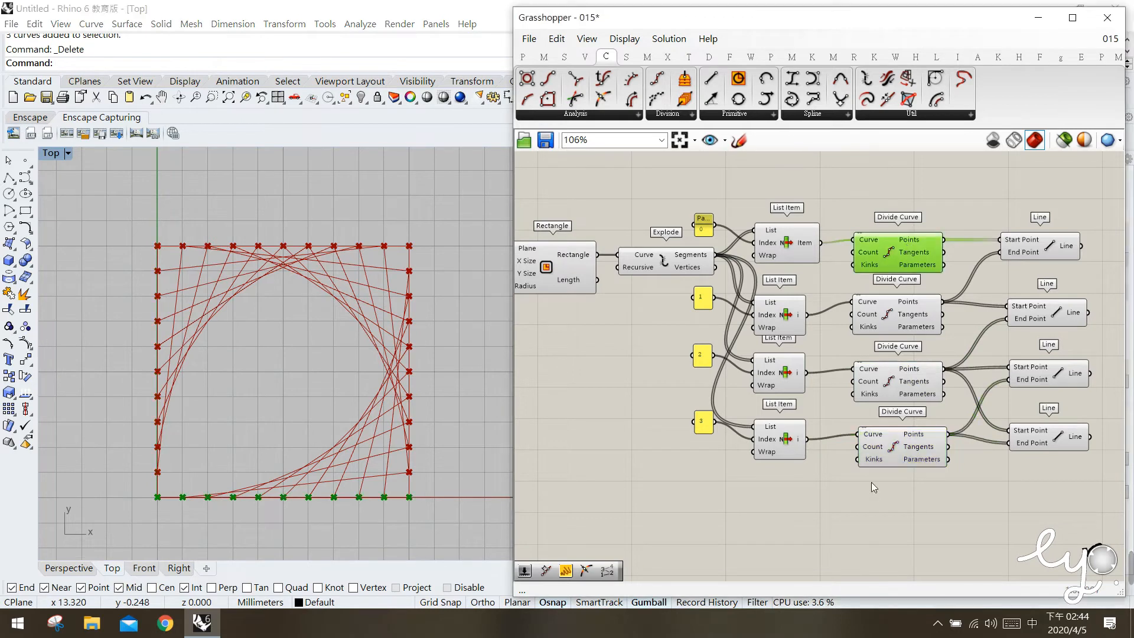
{"action": "left_click", "coordinate": [937, 488]}
{"action": "left_click", "coordinate": [911, 454]}
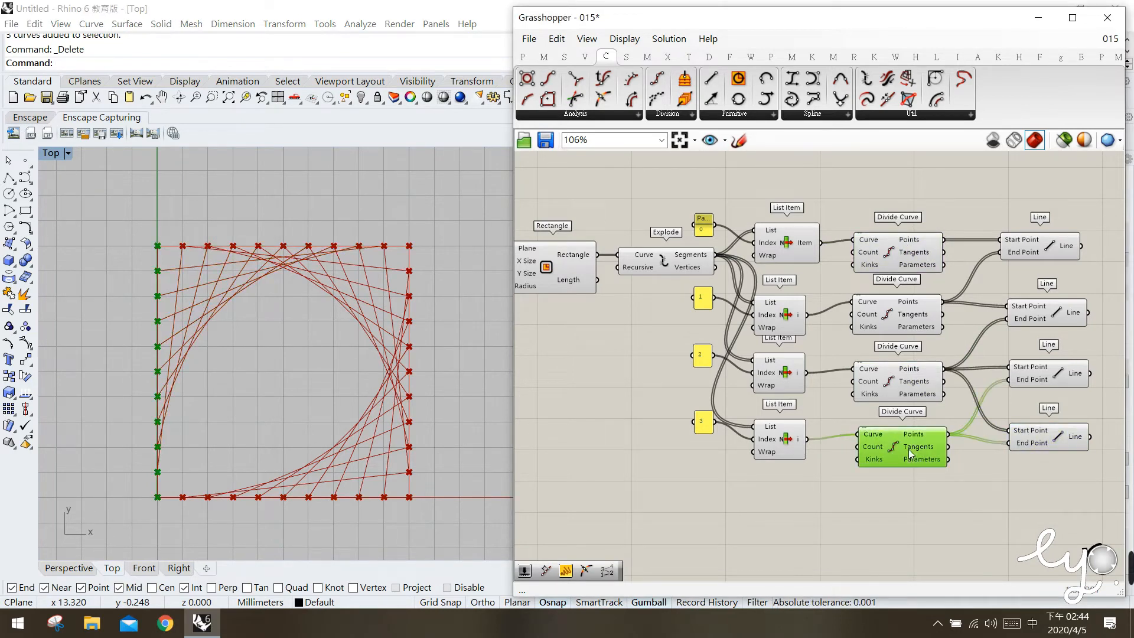
{"action": "left_click_drag", "start_coordinate": [952, 435], "coordinate": [944, 239]}
{"action": "left_click", "coordinate": [1029, 493]}
{"action": "left_click", "coordinate": [1041, 449]}
{"action": "left_click", "coordinate": [1015, 507]}
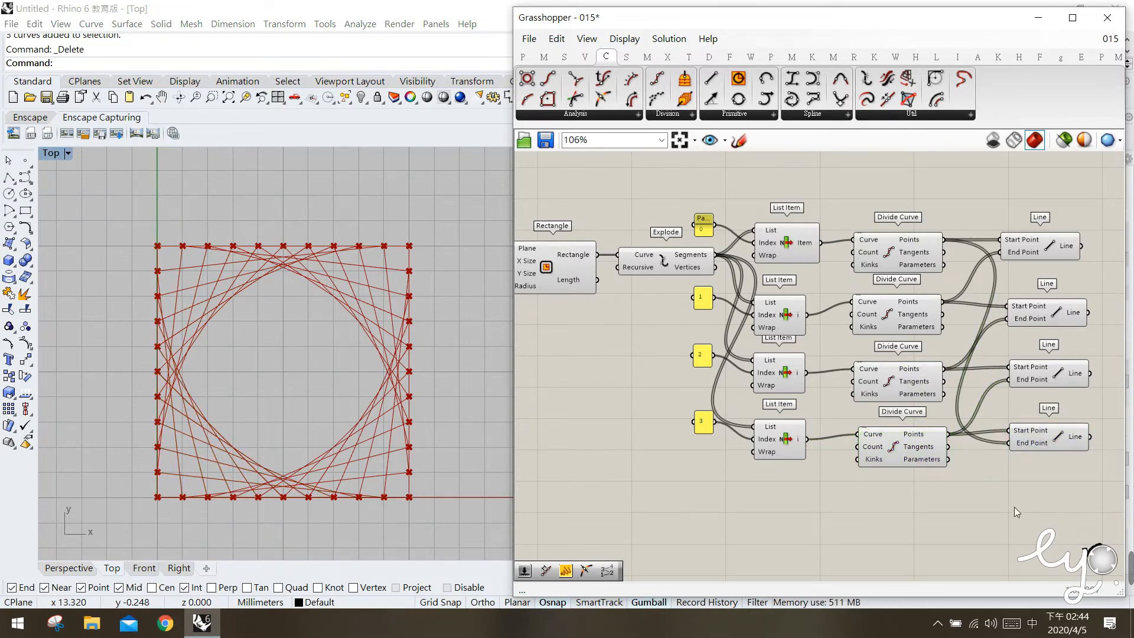
Turn off the preview of all four List Item and all four Divide Curve components.
{"action": "left_click_drag", "start_coordinate": [1076, 494], "coordinate": [1006, 213]}
{"action": "left_click", "coordinate": [974, 519]}
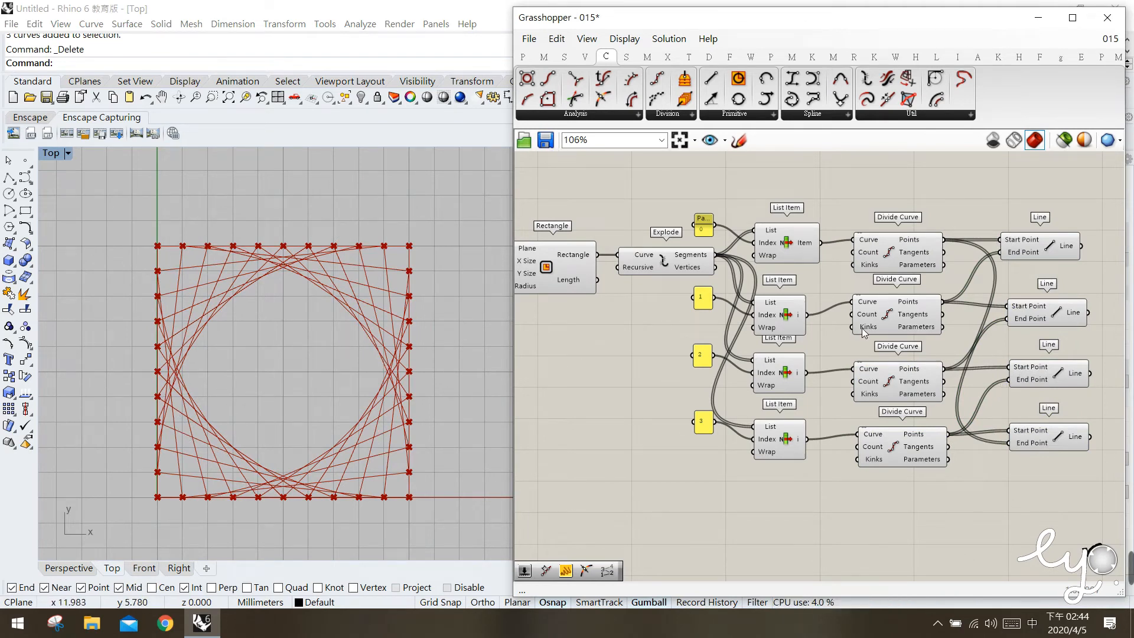
{"action": "left_click_drag", "start_coordinate": [938, 538], "coordinate": [771, 242]}
{"action": "middle_click", "coordinate": [771, 242]}
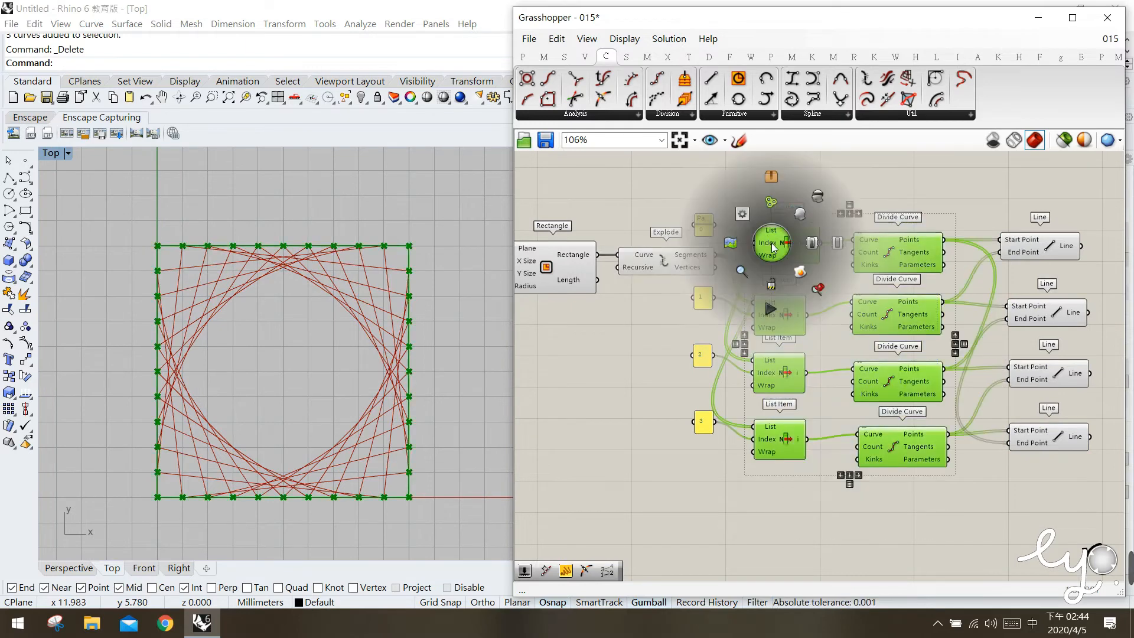
{"action": "left_click", "coordinate": [814, 203]}
{"action": "left_click", "coordinate": [859, 188]}
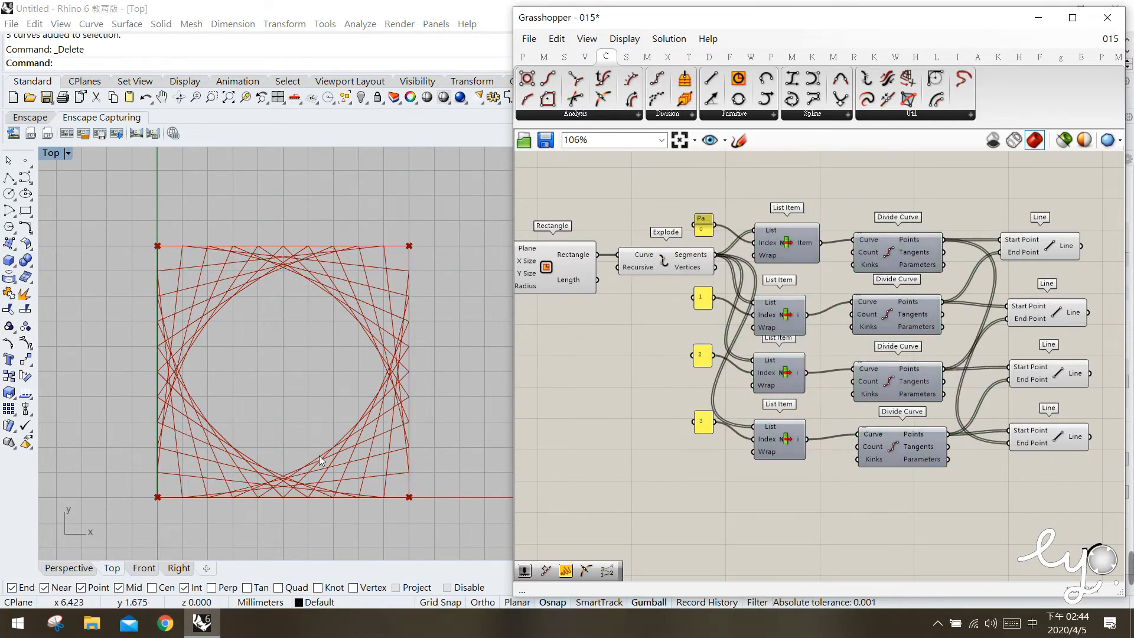
Place a Point List above the Line components and connect the first Divide Curve's Points output to its Points input.
{"action": "right_click_drag", "start_coordinate": [679, 417], "coordinate": [659, 417]}
{"action": "scroll", "coordinate": [371, 420], "scroll_direction": "down", "scroll_amount": 4}
{"action": "scroll", "coordinate": [372, 421], "scroll_direction": "up", "scroll_amount": 4}
{"action": "right_click_drag", "start_coordinate": [1049, 306], "coordinate": [962, 308]}
{"action": "left_click", "coordinate": [785, 248]}
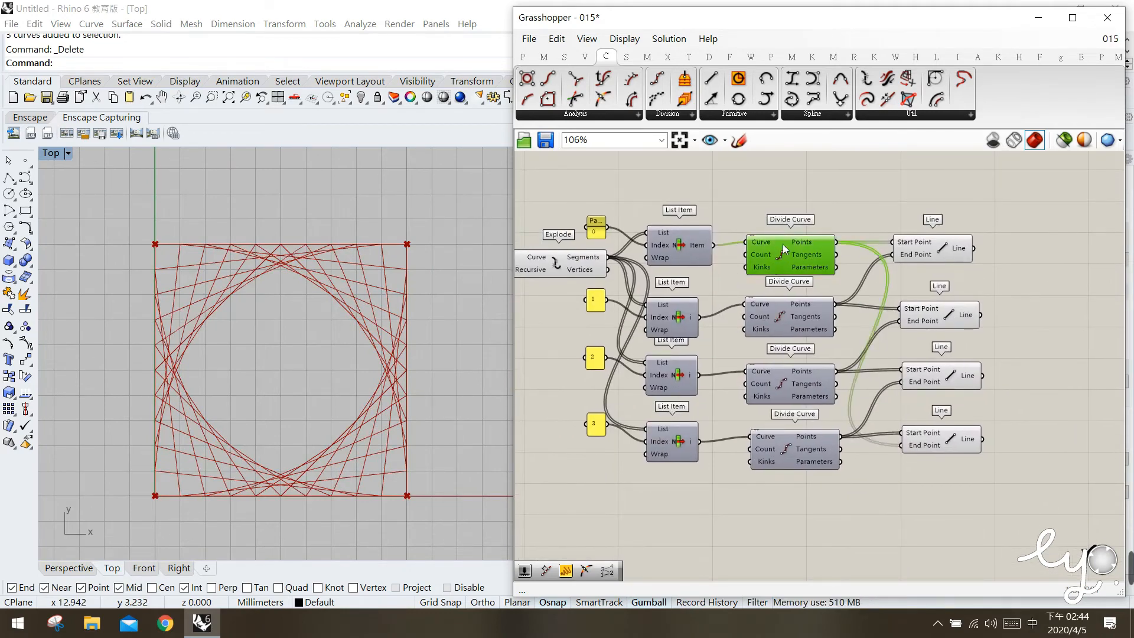
{"action": "left_click", "coordinate": [709, 56]}
{"action": "left_click_drag", "start_coordinate": [962, 165], "coordinate": [1024, 204]}
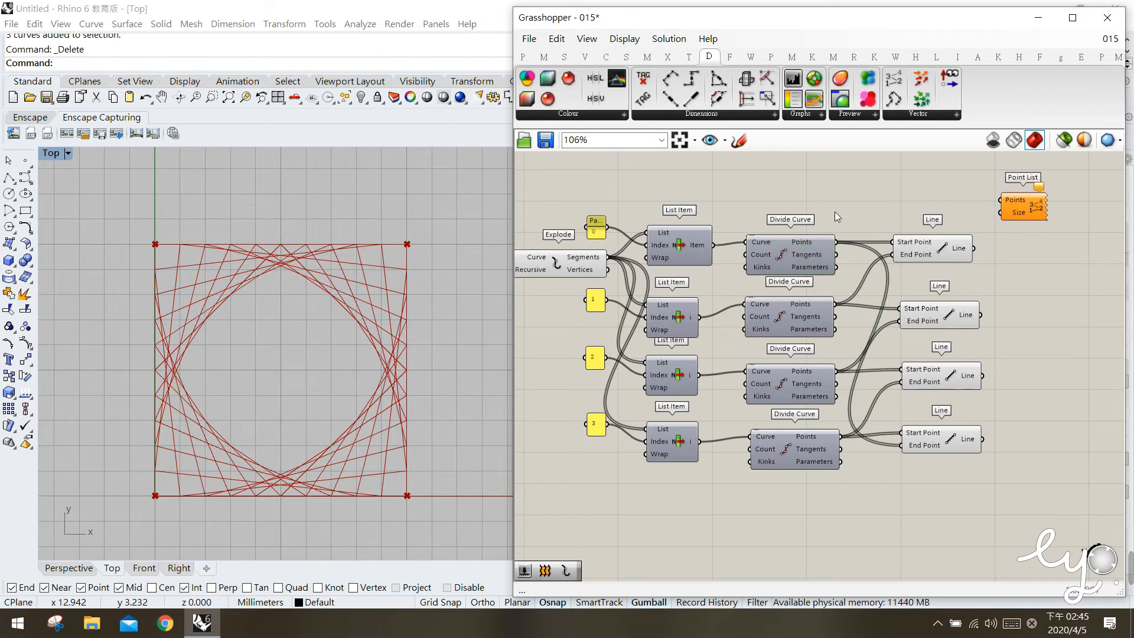
{"action": "left_click_drag", "start_coordinate": [839, 242], "coordinate": [1002, 200]}
Create a number slider set to 1 and wire it to the Size input of the new Point List.
{"action": "double_click", "coordinate": [907, 180]}
{"action": "type", "text": "1"}
{"action": "key", "text": "Return"}
{"action": "left_click_drag", "start_coordinate": [967, 177], "coordinate": [1029, 208]}
{"action": "left_click", "coordinate": [994, 427]}
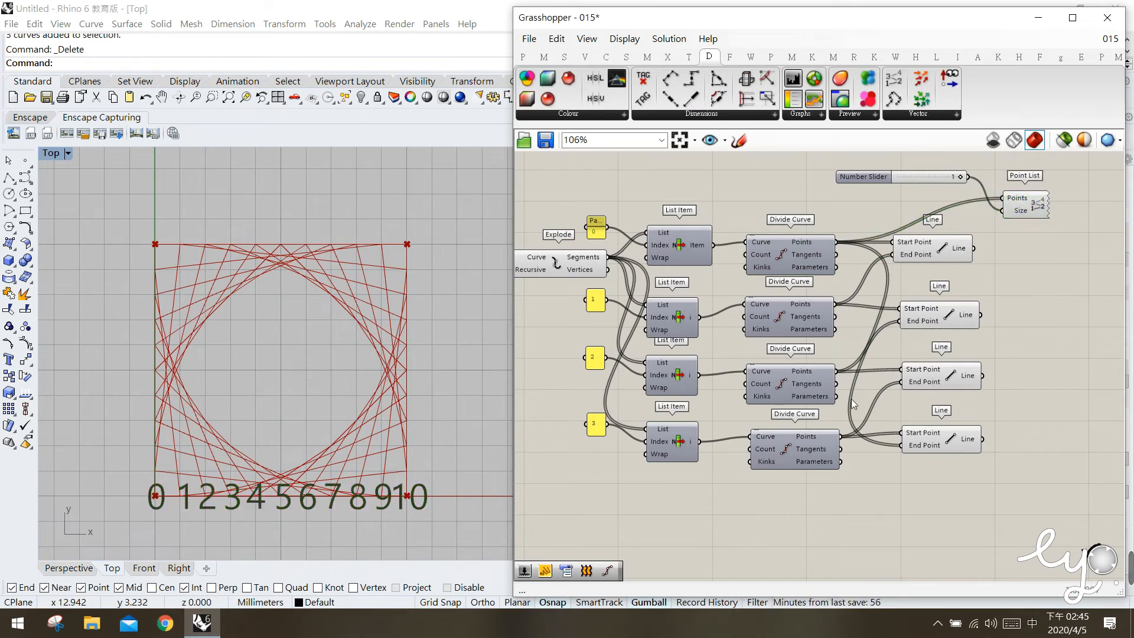
Reverse the Points output of the first Divide Curve and move the Point List slightly farther from the slider.
{"action": "mouse_move", "coordinate": [806, 248]}
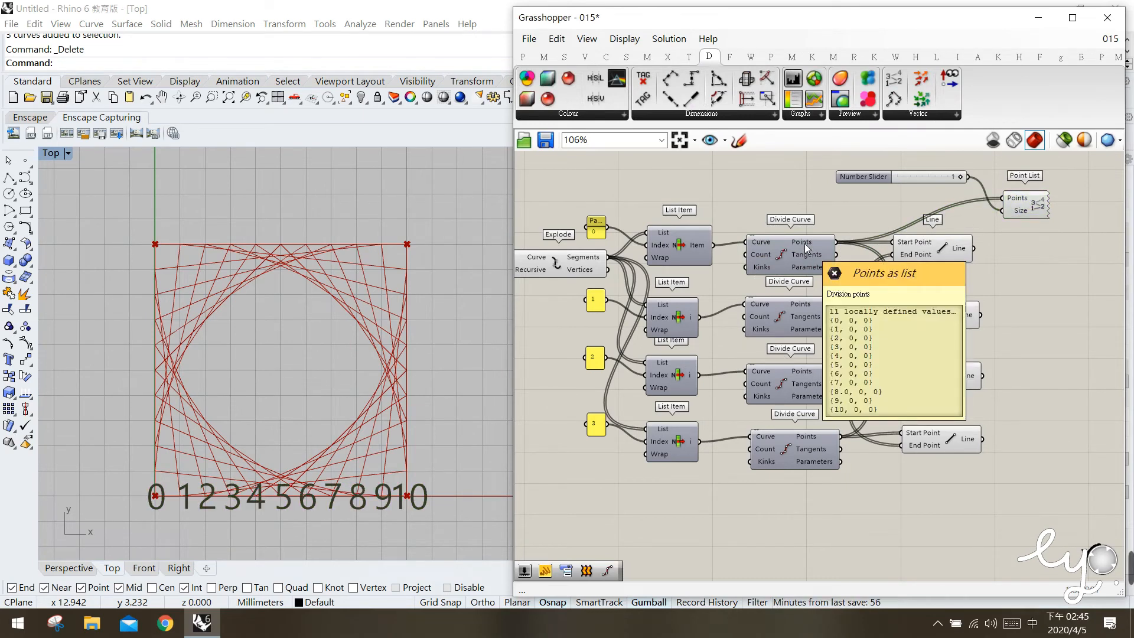
{"action": "right_click", "coordinate": [803, 243]}
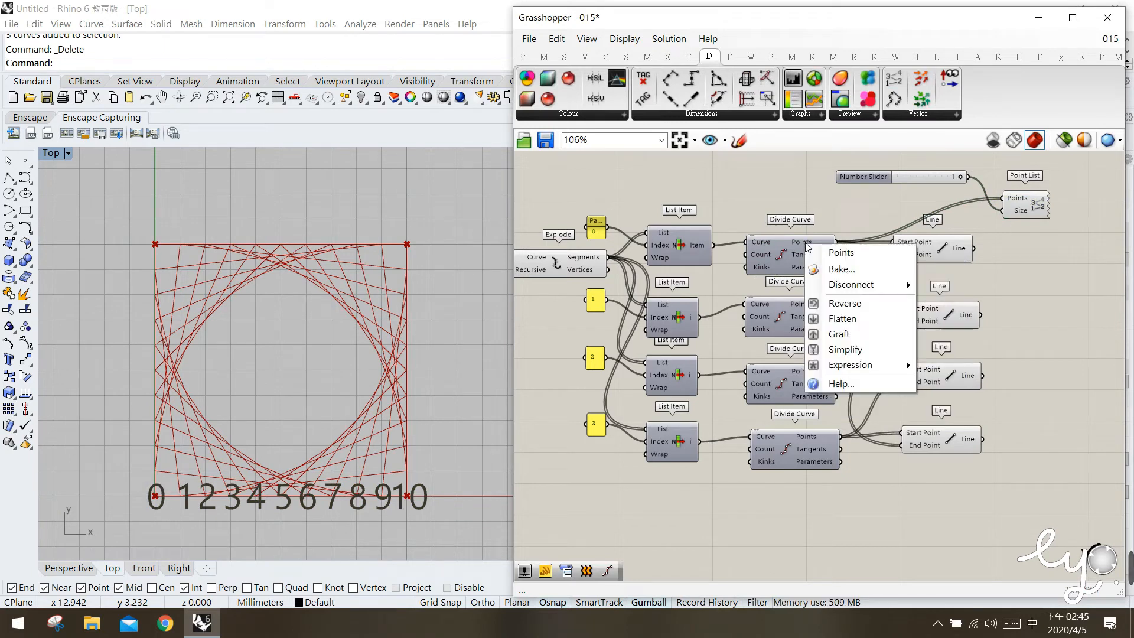
{"action": "left_click", "coordinate": [850, 308]}
{"action": "left_click_drag", "start_coordinate": [1034, 210], "coordinate": [1046, 213]}
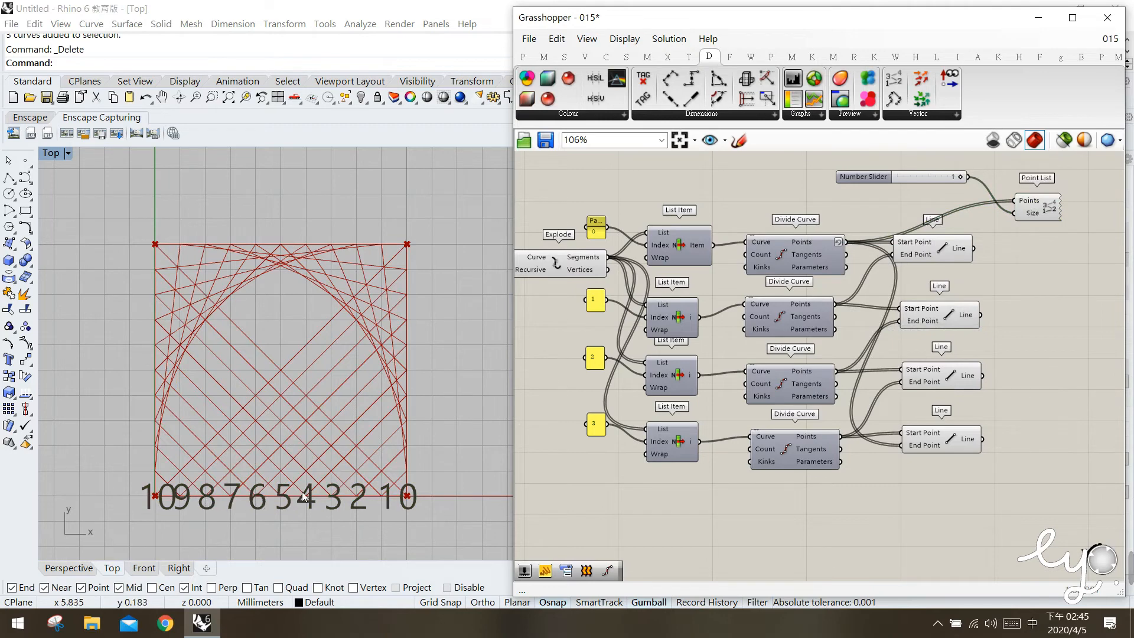
Duplicate the Point List below itself and feed the second Divide Curve's Points into the duplicate's Points input.
{"action": "left_click", "coordinate": [1041, 220]}
{"action": "left_click_drag", "start_coordinate": [1044, 227], "coordinate": [1049, 300], "text": "alt"}
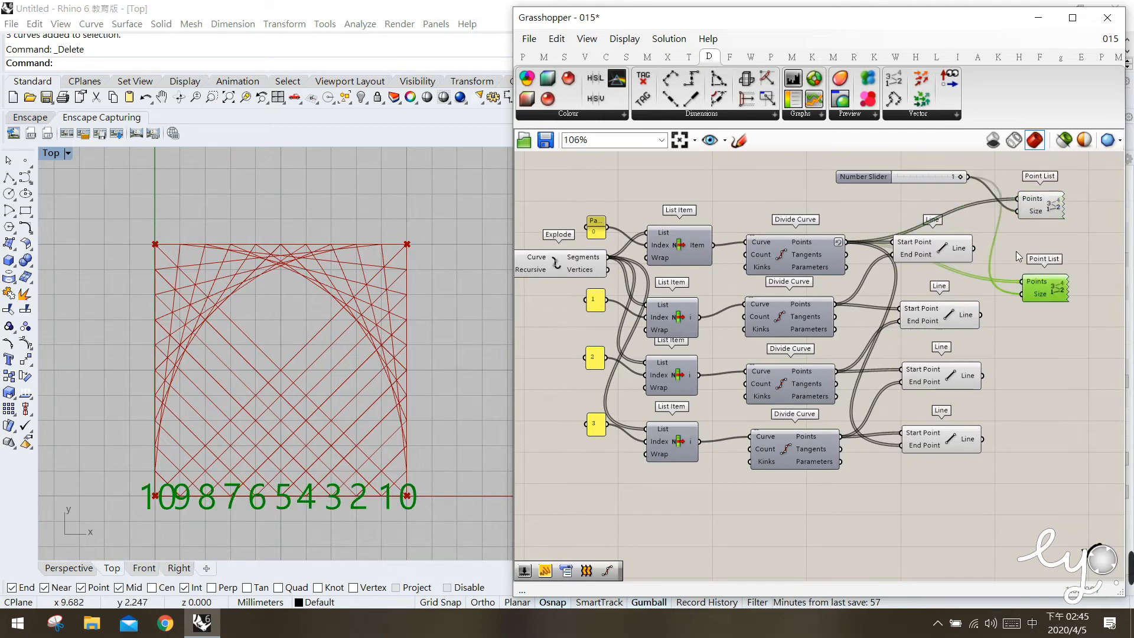
{"action": "left_click", "coordinate": [820, 315]}
{"action": "left_click_drag", "start_coordinate": [895, 295], "coordinate": [1022, 281]}
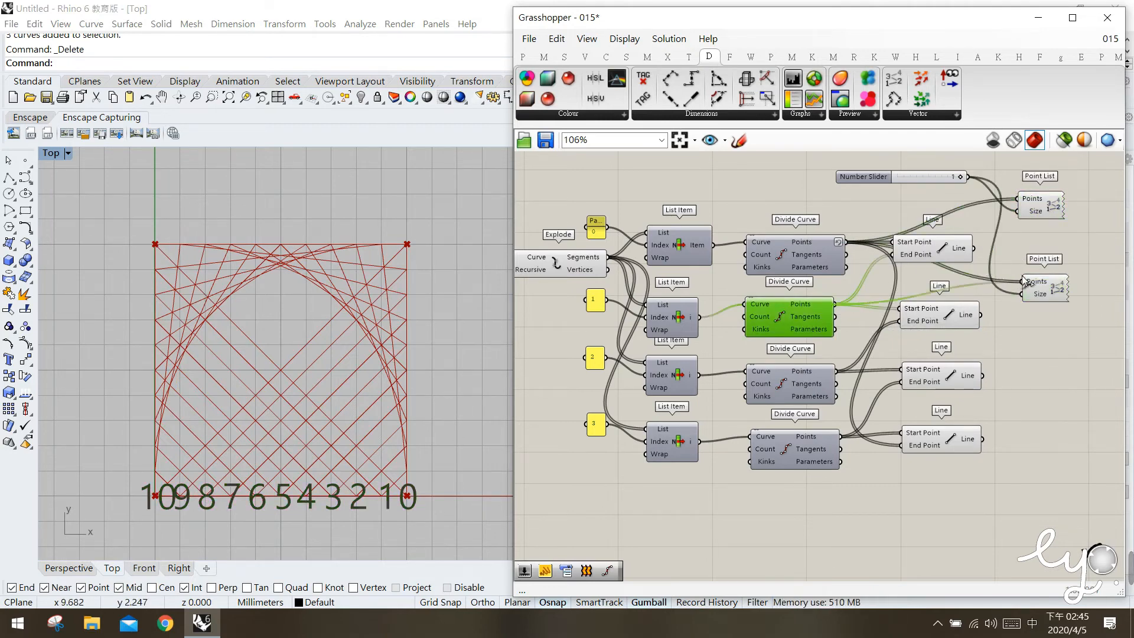
Turn off the preview of the second, third and fourth Line components.
{"action": "left_click_drag", "start_coordinate": [994, 529], "coordinate": [919, 358]}
{"action": "middle_click", "coordinate": [921, 361]}
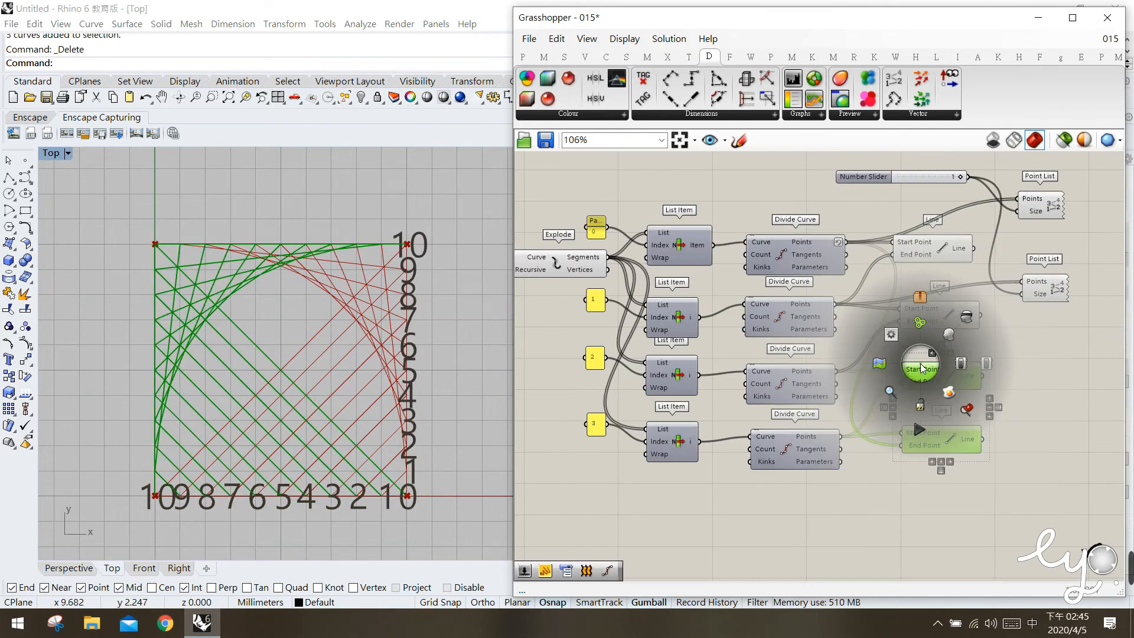
{"action": "left_click", "coordinate": [968, 319]}
{"action": "left_click", "coordinate": [1018, 341]}
{"action": "left_click", "coordinate": [942, 326]}
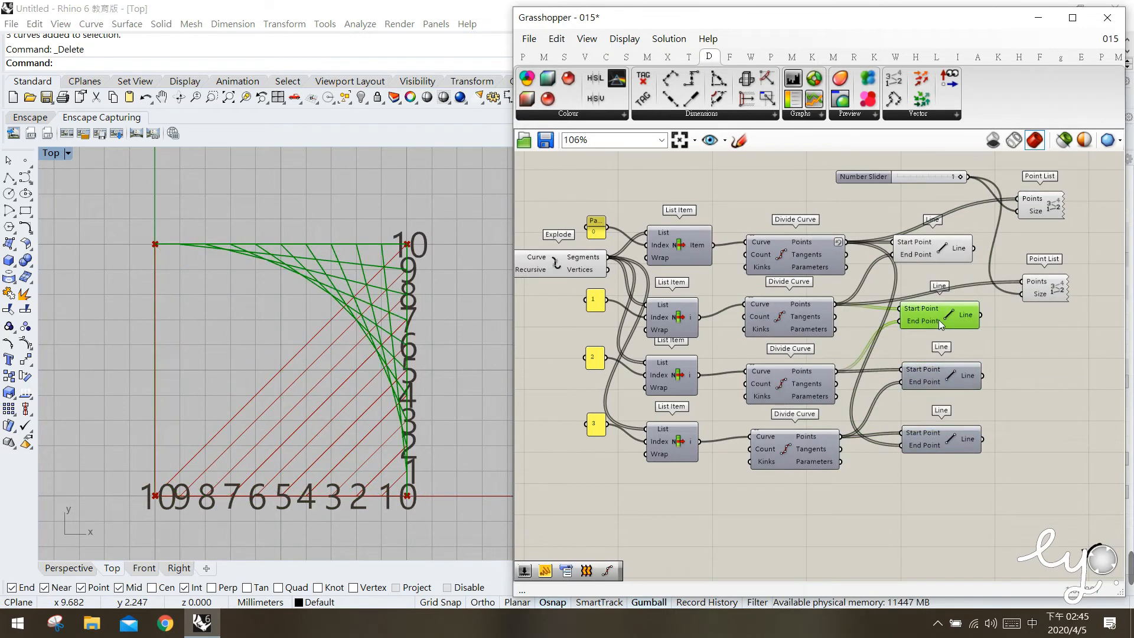
{"action": "middle_click", "coordinate": [939, 320]}
{"action": "left_click", "coordinate": [983, 279]}
Move the first Line component slightly so it lines up with the Line components below it.
{"action": "left_click_drag", "start_coordinate": [941, 251], "coordinate": [950, 261]}
{"action": "left_click", "coordinate": [1043, 366]}
{"action": "left_click", "coordinate": [812, 255]}
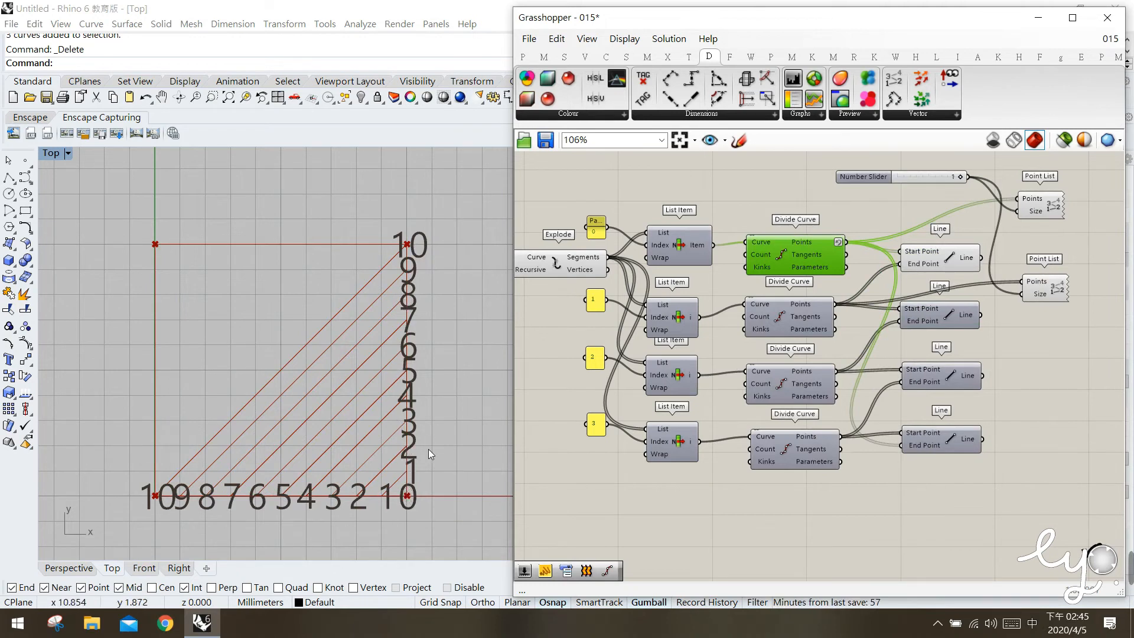
Draw two polylines joining the points numbered 1 and the points numbered 2 on the square's bottom and right edges.
{"action": "left_click", "coordinate": [9, 177]}
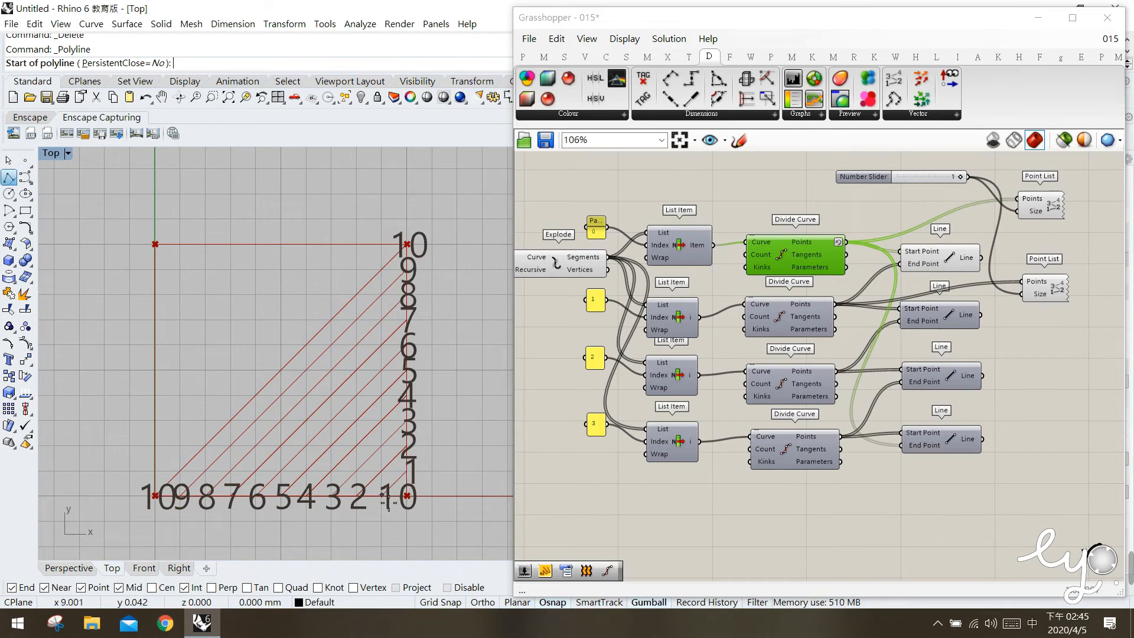
{"action": "left_click", "coordinate": [383, 496]}
{"action": "left_click", "coordinate": [409, 472]}
{"action": "right_click", "coordinate": [390, 529]}
{"action": "right_click", "coordinate": [387, 530]}
{"action": "left_click", "coordinate": [360, 494]}
{"action": "left_click", "coordinate": [408, 451]}
{"action": "right_click", "coordinate": [428, 442]}
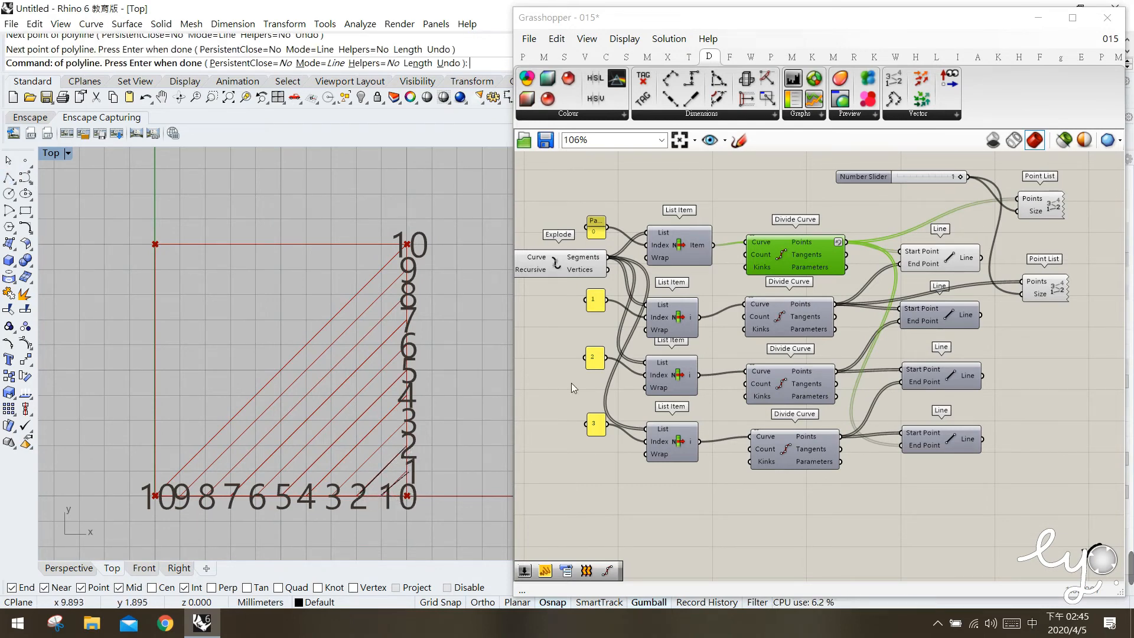
Turn off Reverse on the first Divide Curve's Points output, compare the line pattern, and turn Reverse back on.
{"action": "right_click", "coordinate": [805, 243]}
{"action": "left_click", "coordinate": [857, 302]}
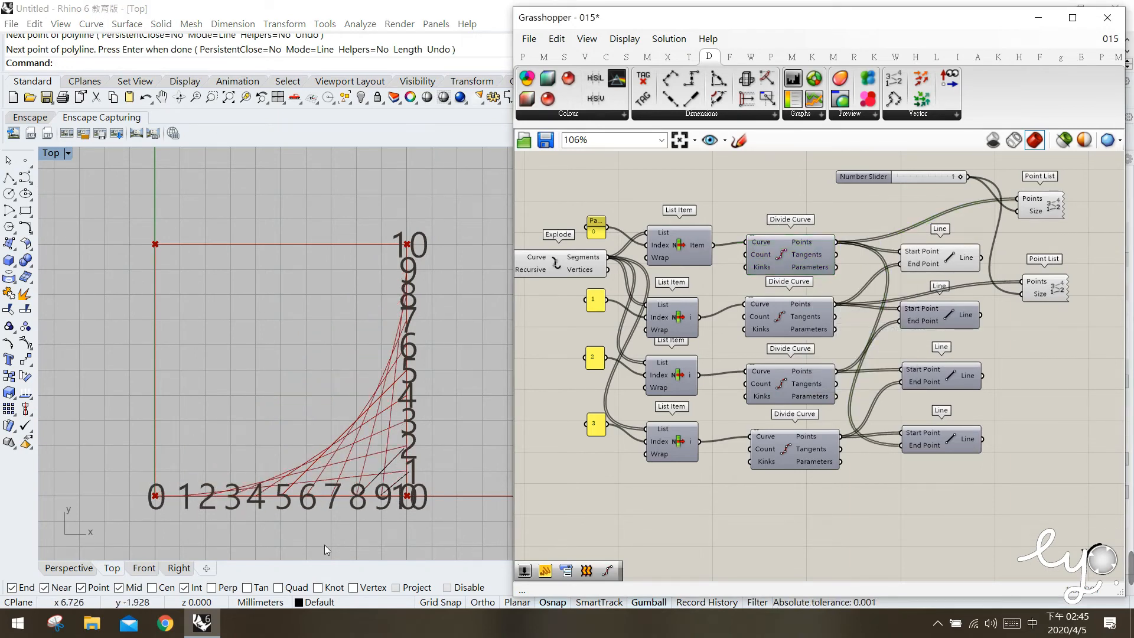
{"action": "right_click", "coordinate": [802, 243]}
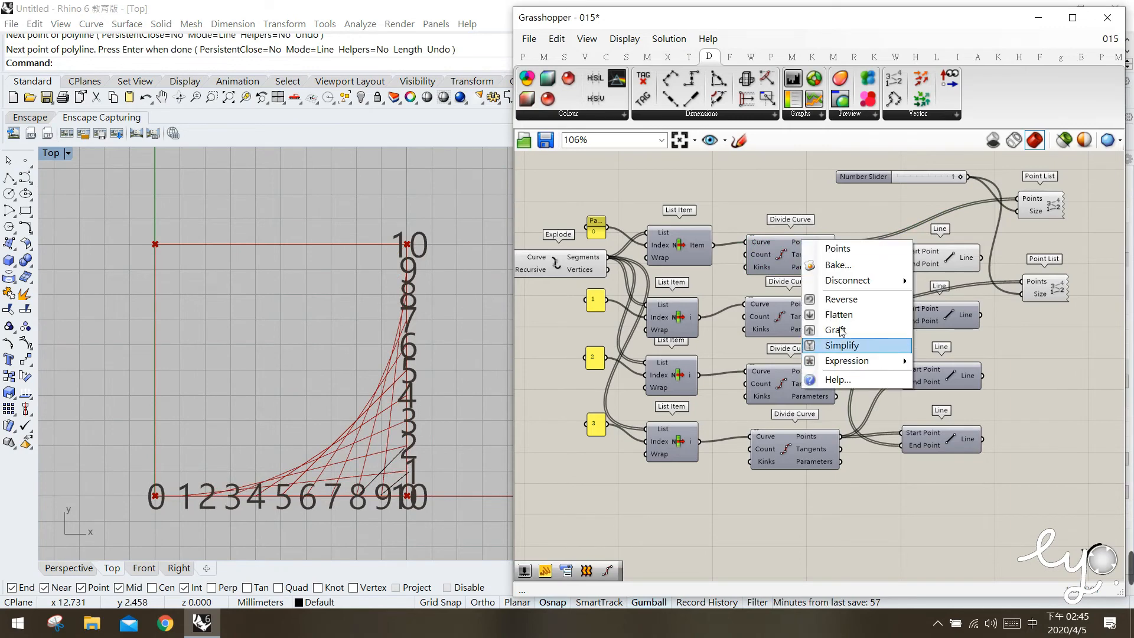
{"action": "left_click", "coordinate": [839, 299]}
Delete the two polylines near the square's bottom-right corner in the Top viewport.
{"action": "left_click", "coordinate": [416, 518]}
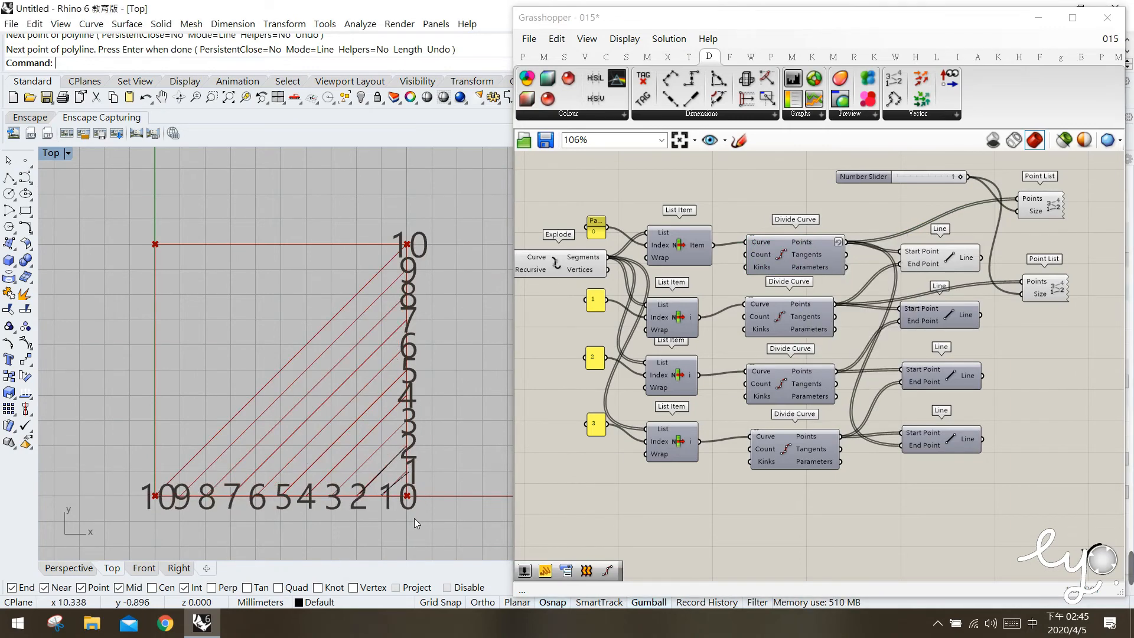
{"action": "left_click_drag", "start_coordinate": [413, 514], "coordinate": [384, 460]}
{"action": "key", "text": "Delete"}
{"action": "left_click", "coordinate": [807, 249]}
{"action": "right_click", "coordinate": [803, 244]}
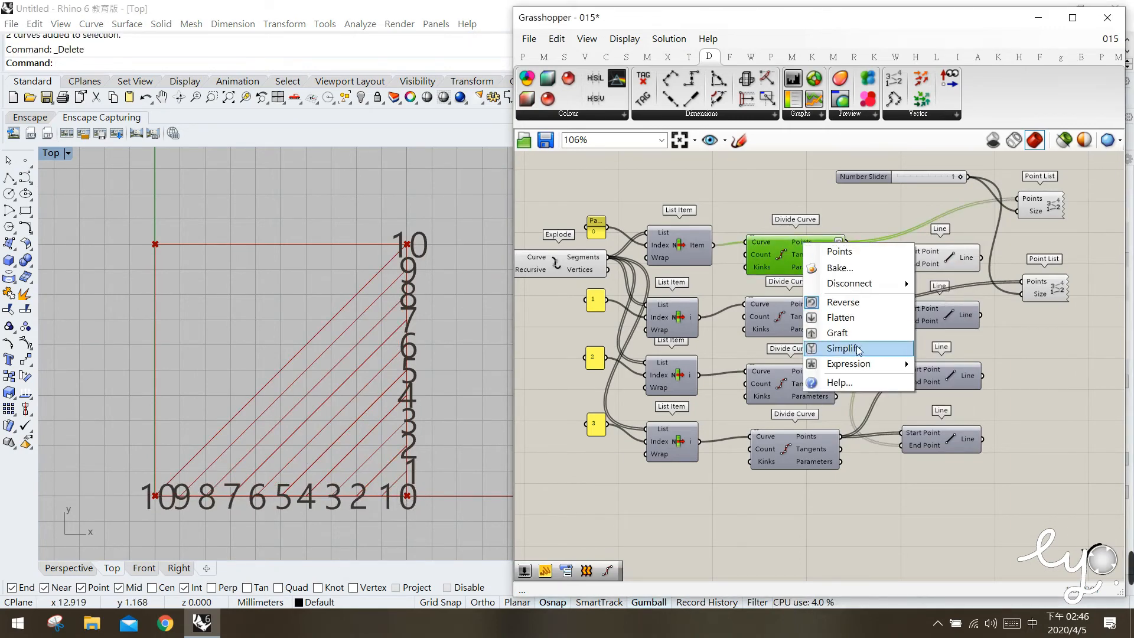
{"action": "left_click", "coordinate": [757, 212]}
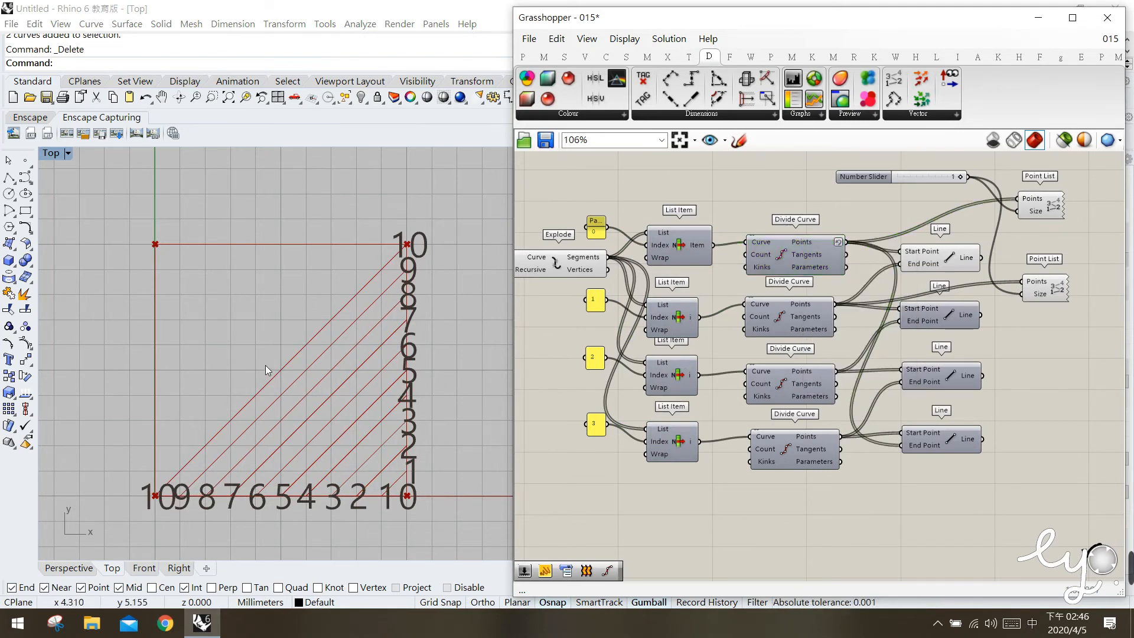
Delete both Point List components together with the number slider that feeds their Size inputs.
{"action": "left_click", "coordinate": [942, 268]}
{"action": "middle_click", "coordinate": [942, 263]}
{"action": "left_click_drag", "start_coordinate": [1068, 350], "coordinate": [1037, 201]}
{"action": "key", "text": "Delete"}
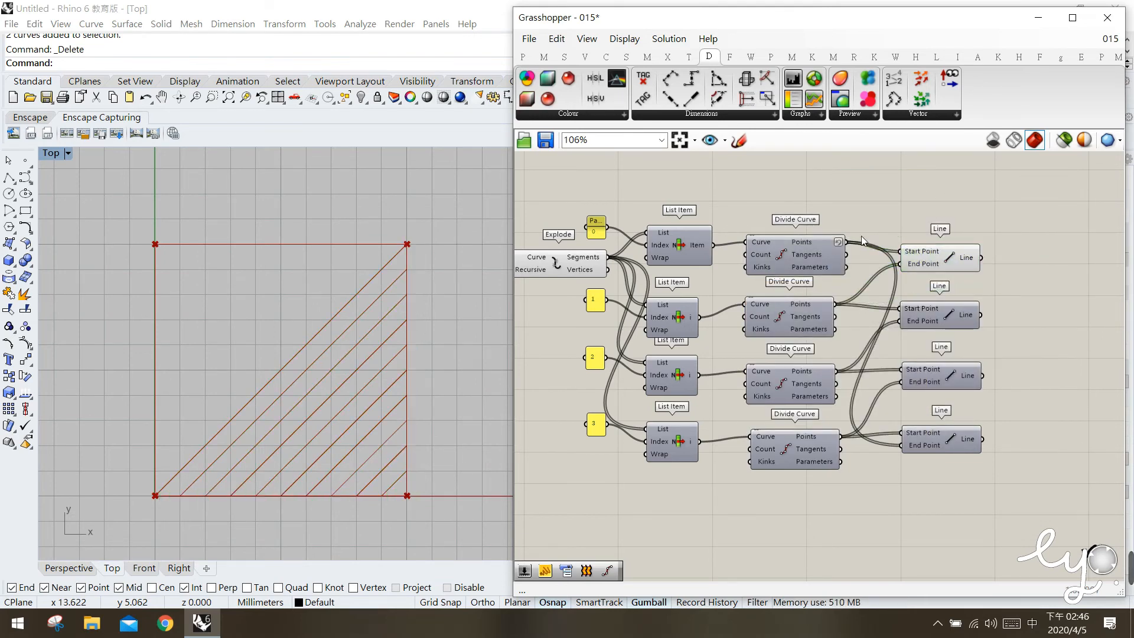
Turn off Reverse on the first Divide Curve's Points output.
{"action": "left_click", "coordinate": [811, 244]}
{"action": "right_click", "coordinate": [811, 243]}
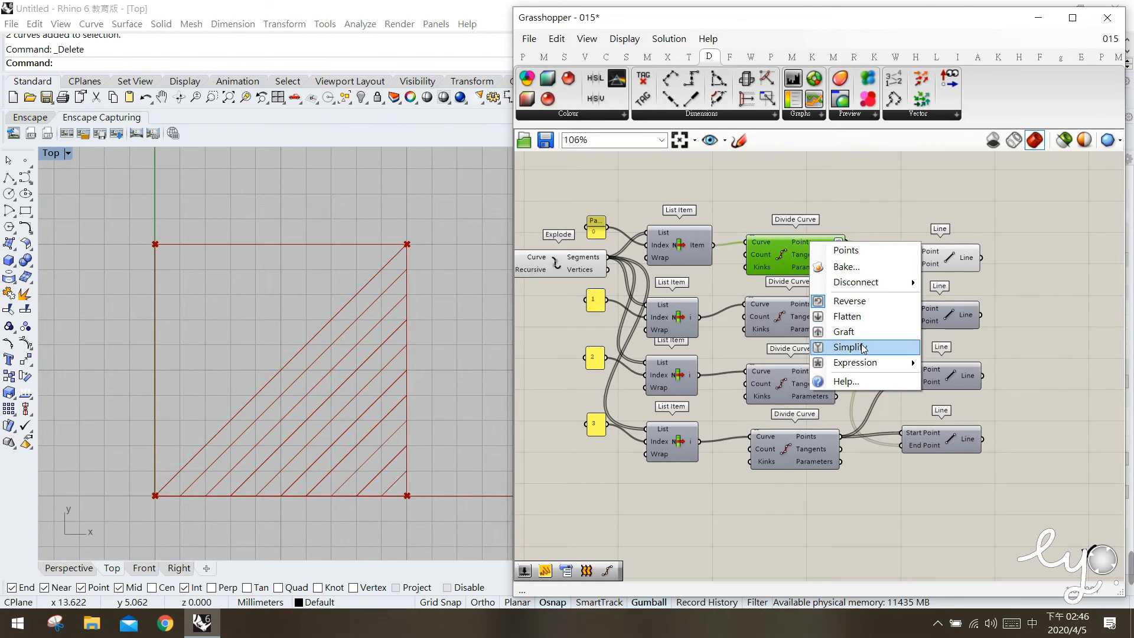
{"action": "left_click", "coordinate": [850, 301]}
{"action": "left_click", "coordinate": [1002, 530]}
Turn the preview of the three lower Line components back on.
{"action": "left_click_drag", "start_coordinate": [1008, 505], "coordinate": [918, 317]}
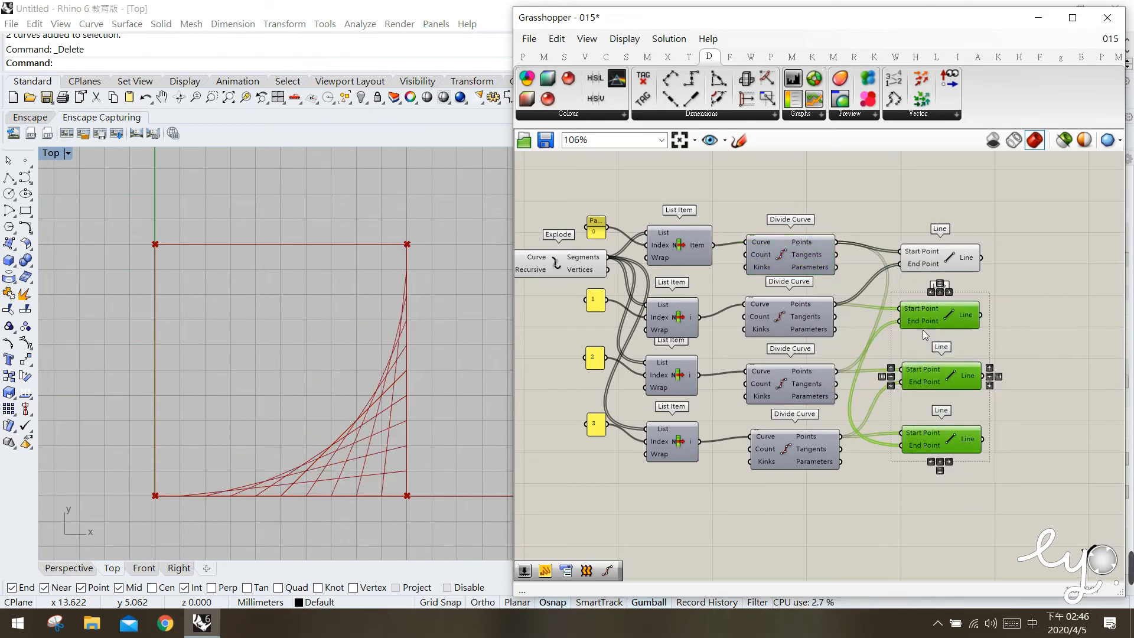
{"action": "middle_click", "coordinate": [925, 329]}
{"action": "left_click", "coordinate": [952, 303]}
{"action": "left_click", "coordinate": [922, 330]}
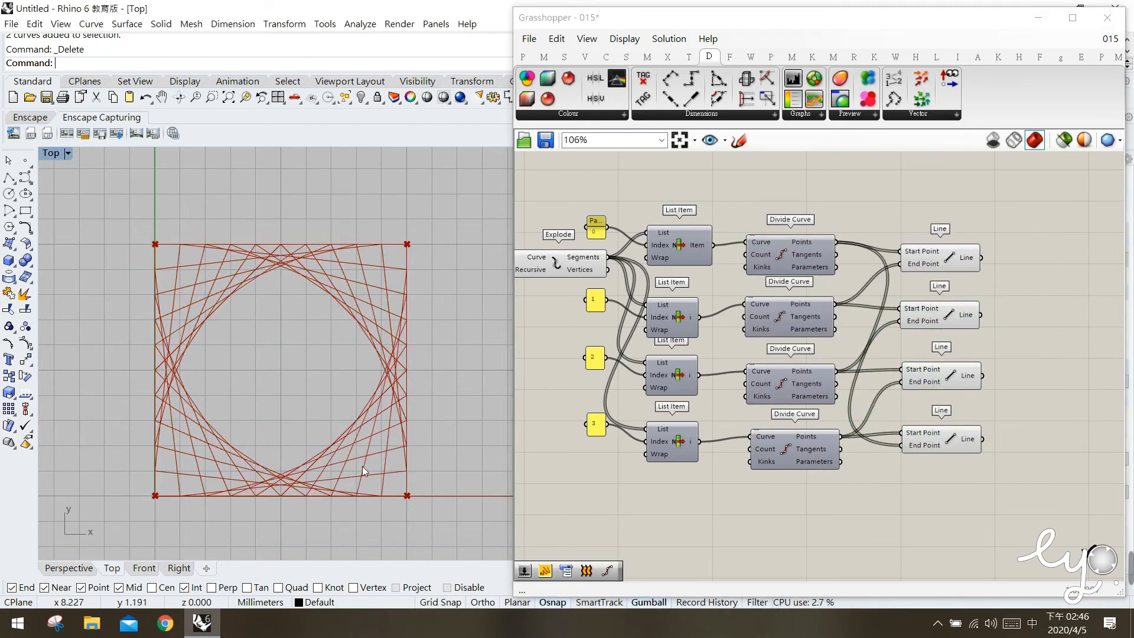
Add a Square grid component below the Rectangle component.
{"action": "right_click_drag", "start_coordinate": [690, 418], "coordinate": [863, 426]}
{"action": "left_click_drag", "start_coordinate": [620, 279], "coordinate": [622, 280]}
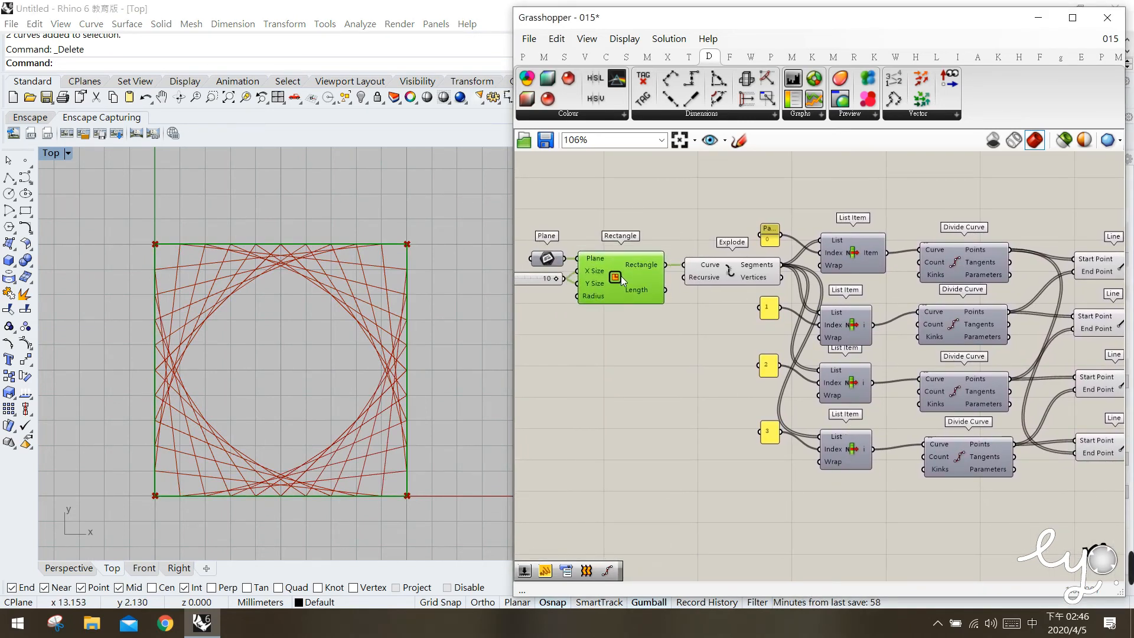
{"action": "left_click", "coordinate": [586, 57]}
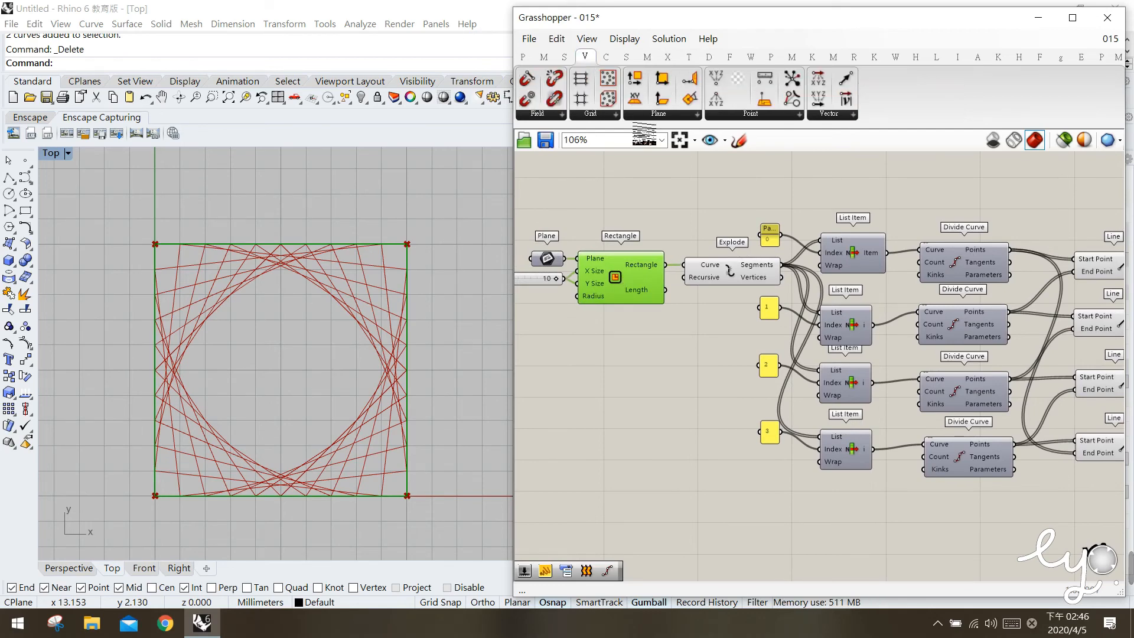
{"action": "left_click", "coordinate": [602, 116]}
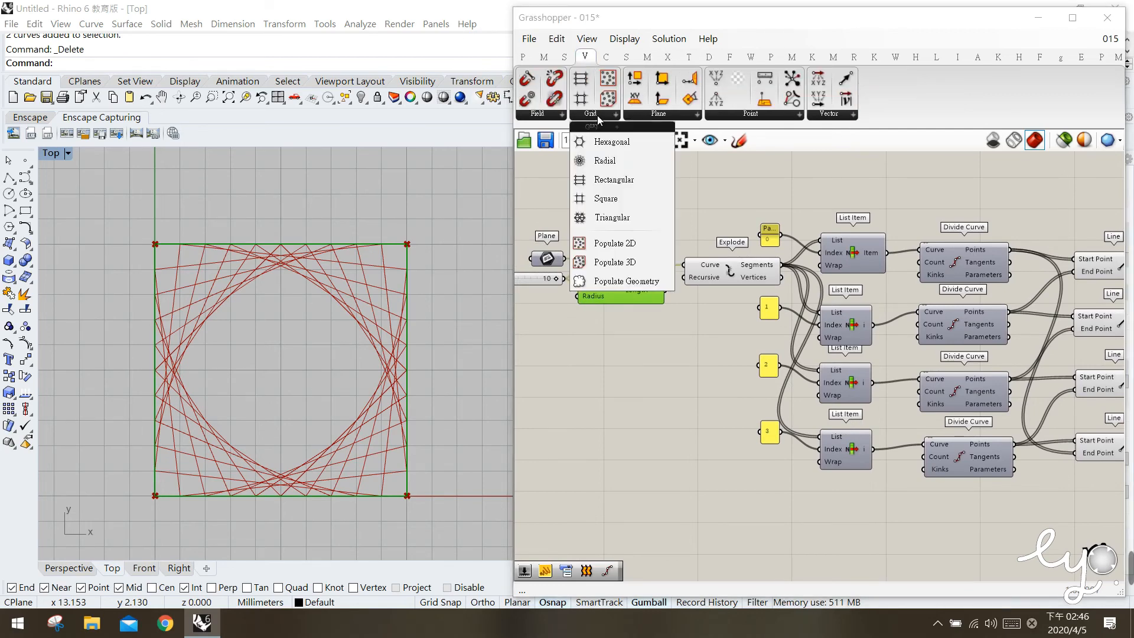
{"action": "left_click", "coordinate": [607, 199]}
{"action": "left_click", "coordinate": [649, 420]}
{"action": "left_click_drag", "start_coordinate": [649, 420], "coordinate": [628, 370]}
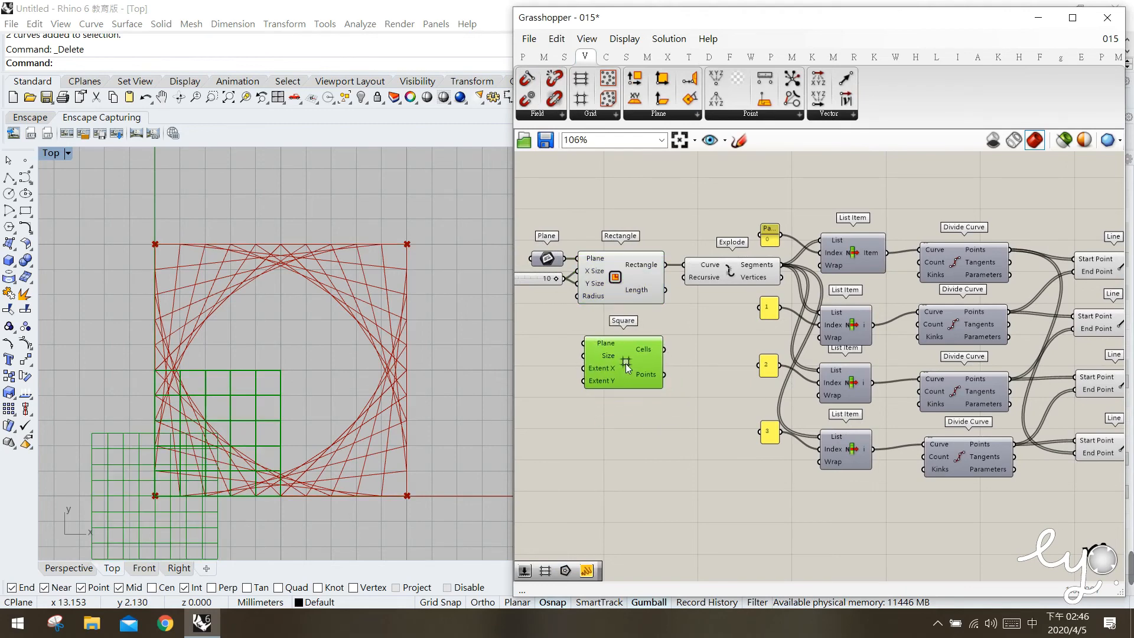
{"action": "left_click", "coordinate": [641, 414]}
Adjust the Rectangle and Square grid components so they sit aligned one above the other.
{"action": "left_click_drag", "start_coordinate": [628, 261], "coordinate": [625, 264]}
{"action": "left_click", "coordinate": [612, 380]}
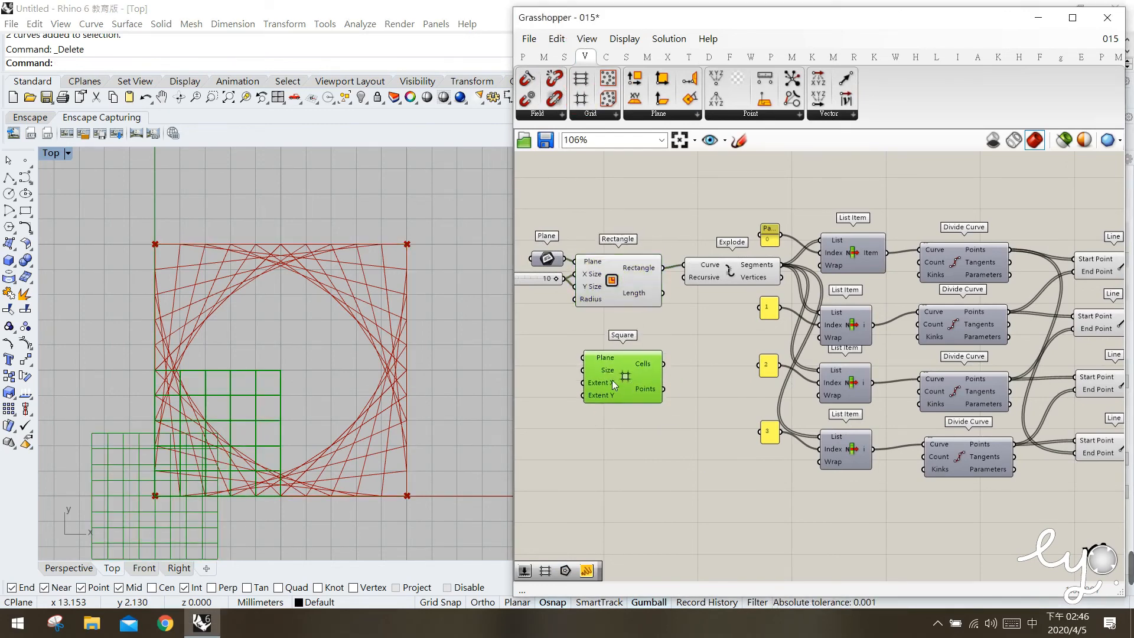
{"action": "left_click_drag", "start_coordinate": [611, 372], "coordinate": [608, 380]}
{"action": "left_click", "coordinate": [599, 374]}
{"action": "right_click_drag", "start_coordinate": [598, 374], "coordinate": [699, 363]}
{"action": "left_click_drag", "start_coordinate": [615, 268], "coordinate": [607, 266]}
{"action": "left_click", "coordinate": [672, 324]}
{"action": "right_click_drag", "start_coordinate": [673, 324], "coordinate": [665, 323]}
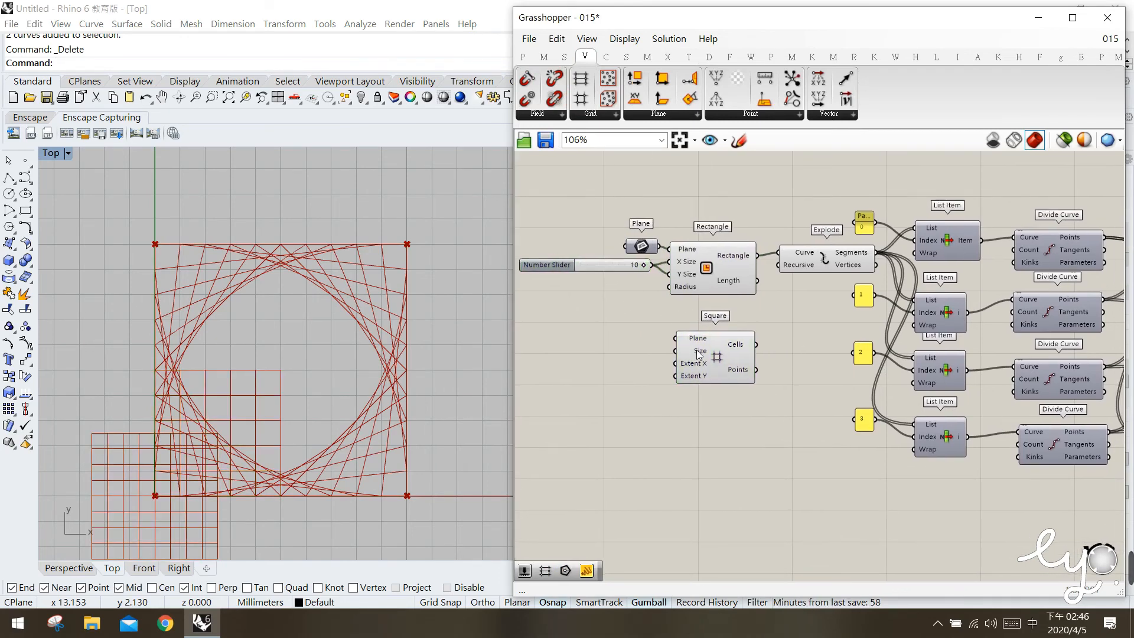
Connect the number slider of 10 to the Square grid's Size input and check the whole grid in the Top viewport.
{"action": "left_click_drag", "start_coordinate": [652, 265], "coordinate": [674, 362]}
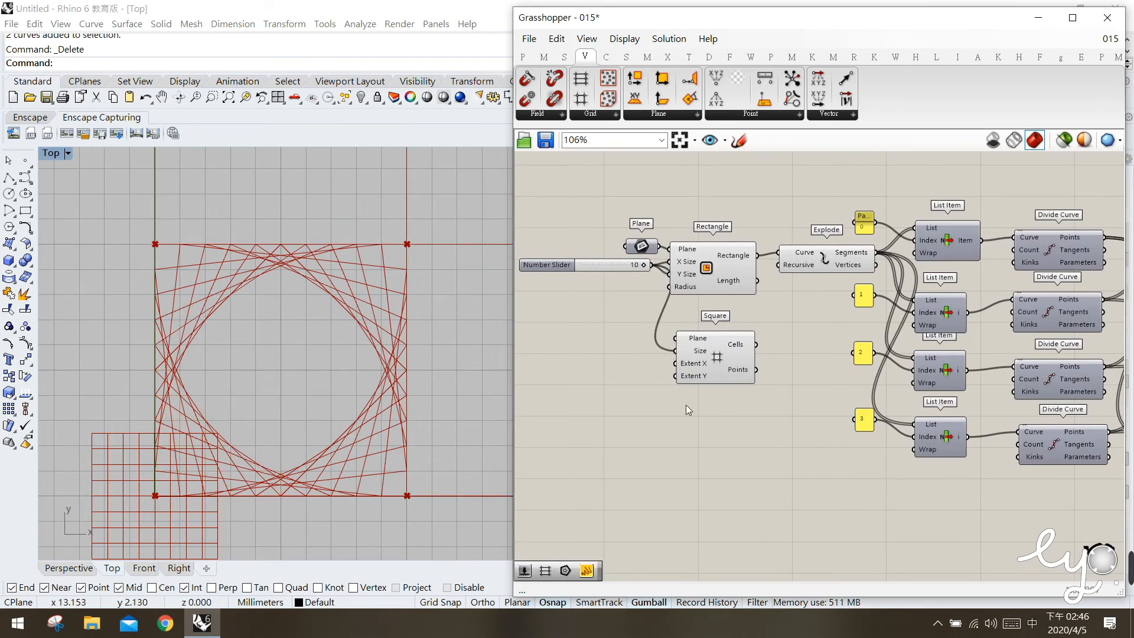
{"action": "left_click", "coordinate": [703, 371]}
{"action": "scroll", "coordinate": [309, 345], "scroll_direction": "down", "scroll_amount": 1}
{"action": "scroll", "coordinate": [309, 346], "scroll_direction": "down", "scroll_amount": 4}
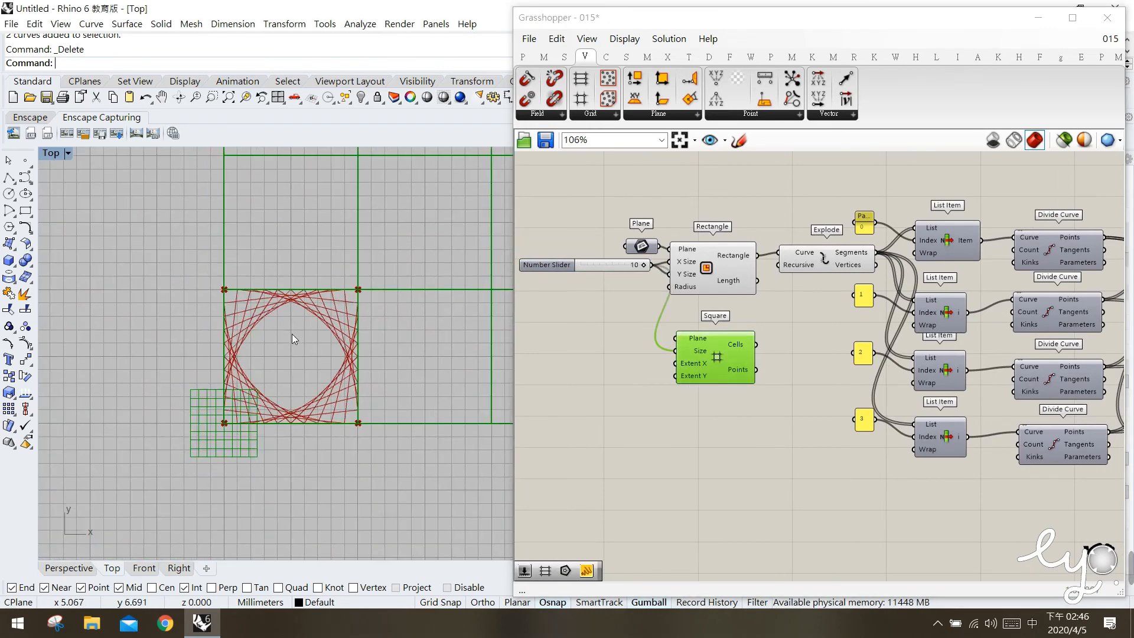
{"action": "right_click_drag", "start_coordinate": [430, 310], "coordinate": [324, 413]}
{"action": "scroll", "coordinate": [327, 367], "scroll_direction": "down", "scroll_amount": 2}
{"action": "right_click_drag", "start_coordinate": [343, 369], "coordinate": [324, 395]}
{"action": "left_click", "coordinate": [619, 456]}
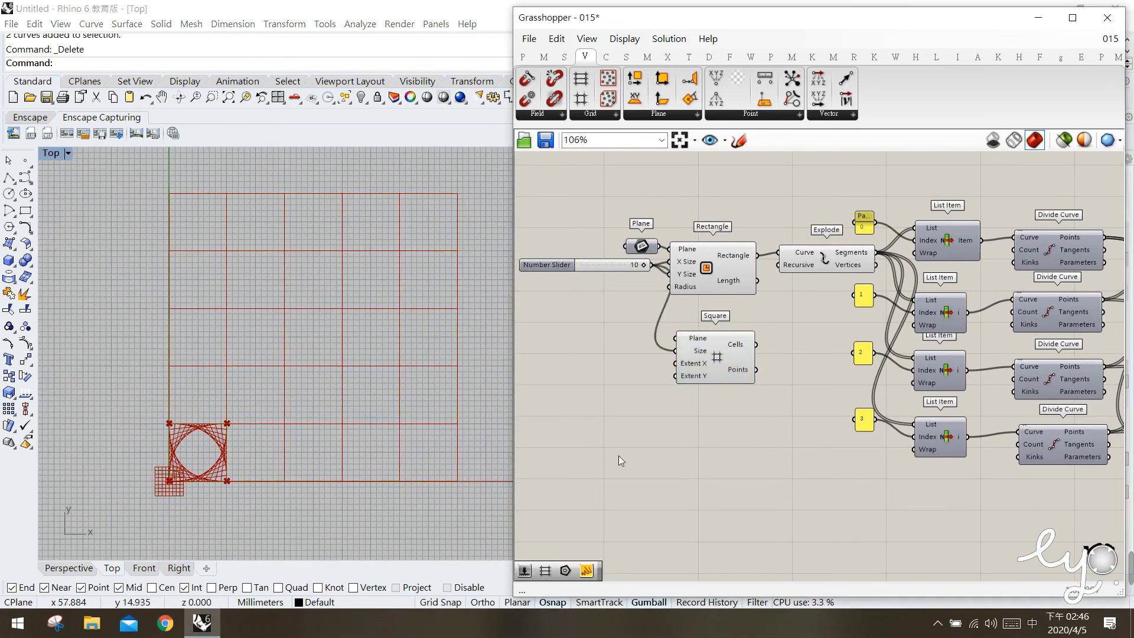
Feed the Square grid's Cells output into the Explode component's Curve input in place of the Rectangle.
{"action": "left_click", "coordinate": [738, 369]}
{"action": "left_click", "coordinate": [794, 331]}
{"action": "left_click", "coordinate": [742, 279]}
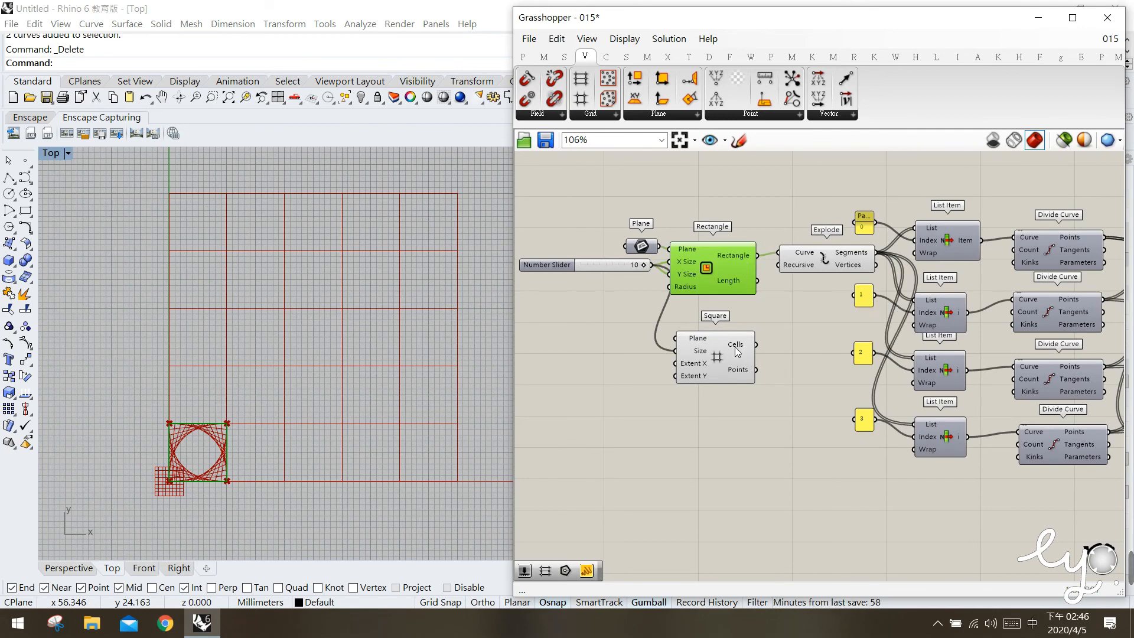
{"action": "left_click_drag", "start_coordinate": [757, 345], "coordinate": [784, 260]}
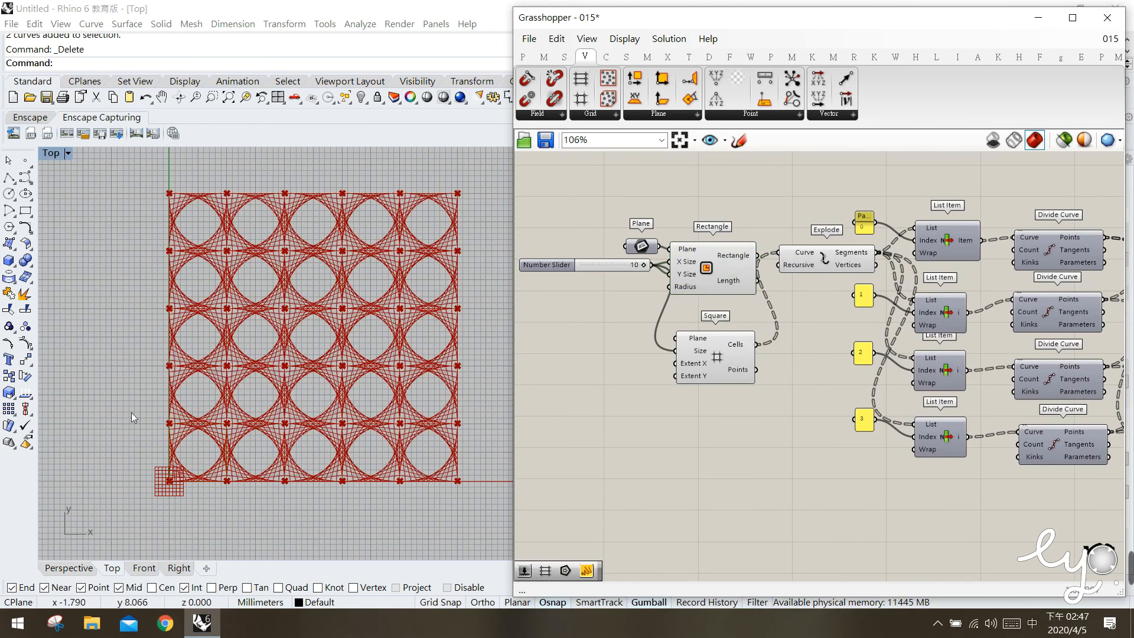
Turn off the preview of the Rectangle, Square grid and Explode components.
{"action": "left_click", "coordinate": [708, 256]}
{"action": "middle_click", "coordinate": [733, 279]}
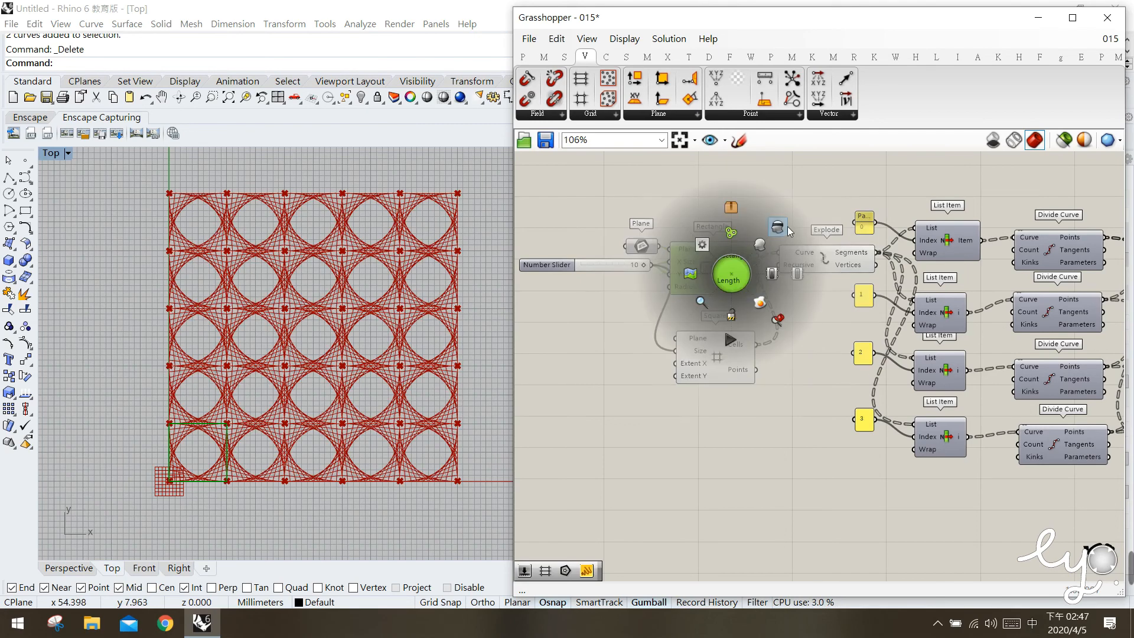
{"action": "left_click", "coordinate": [717, 359]}
{"action": "middle_click", "coordinate": [717, 359]}
{"action": "left_click", "coordinate": [763, 314]}
{"action": "left_click", "coordinate": [823, 258]}
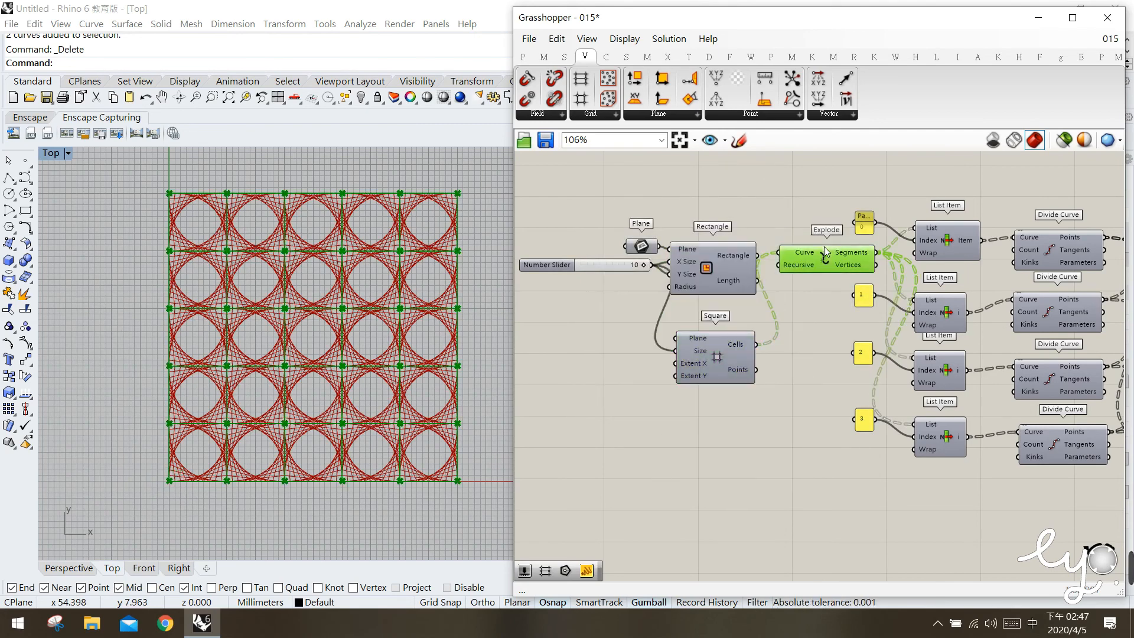
{"action": "middle_click", "coordinate": [823, 258]}
{"action": "left_click", "coordinate": [868, 212]}
{"action": "left_click", "coordinate": [813, 313]}
{"action": "right_click_drag", "start_coordinate": [323, 425], "coordinate": [302, 430]}
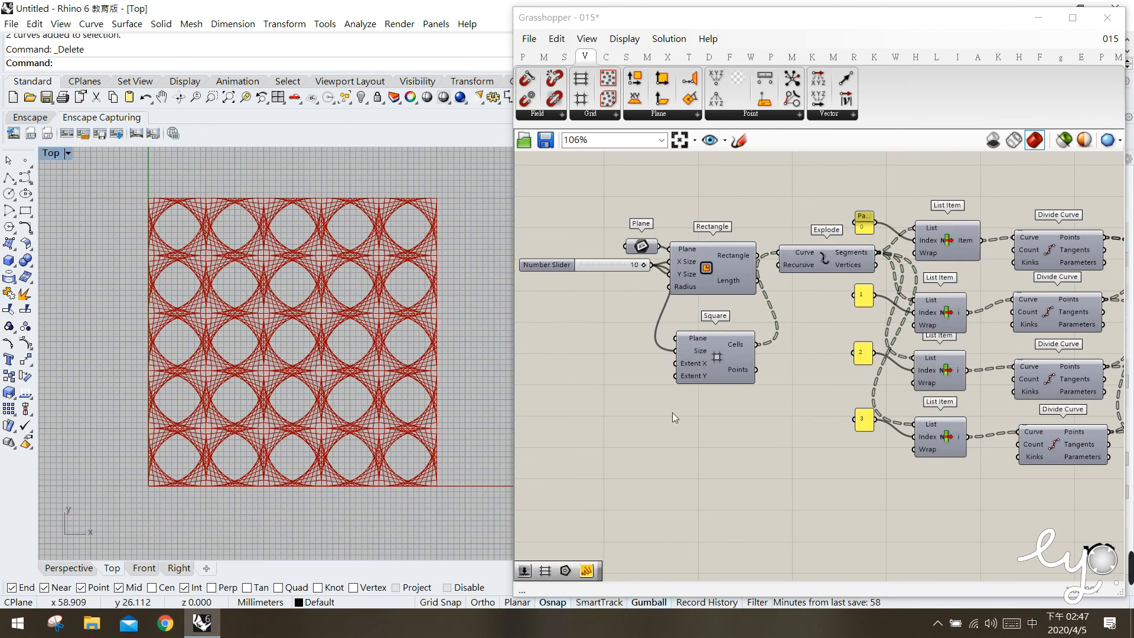